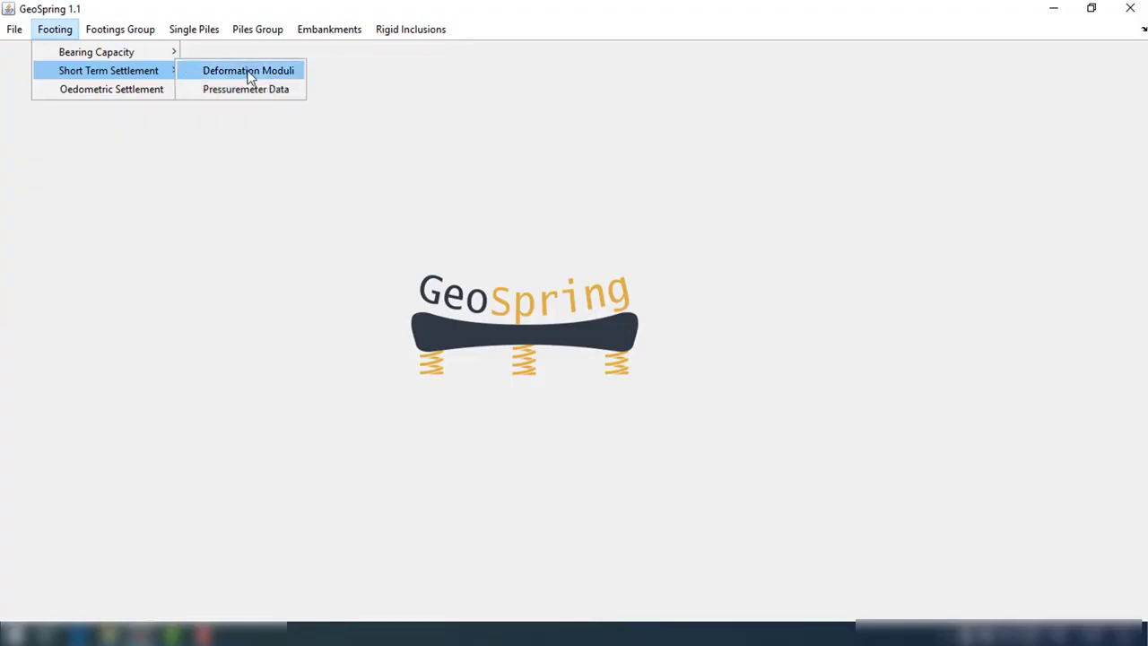
Step: Open the footing's short-term settlement calculation from deformation moduli and set the first two layers to Corase Sand and Gravels and Silt
{"action": "left_click", "coordinate": [249, 71]}
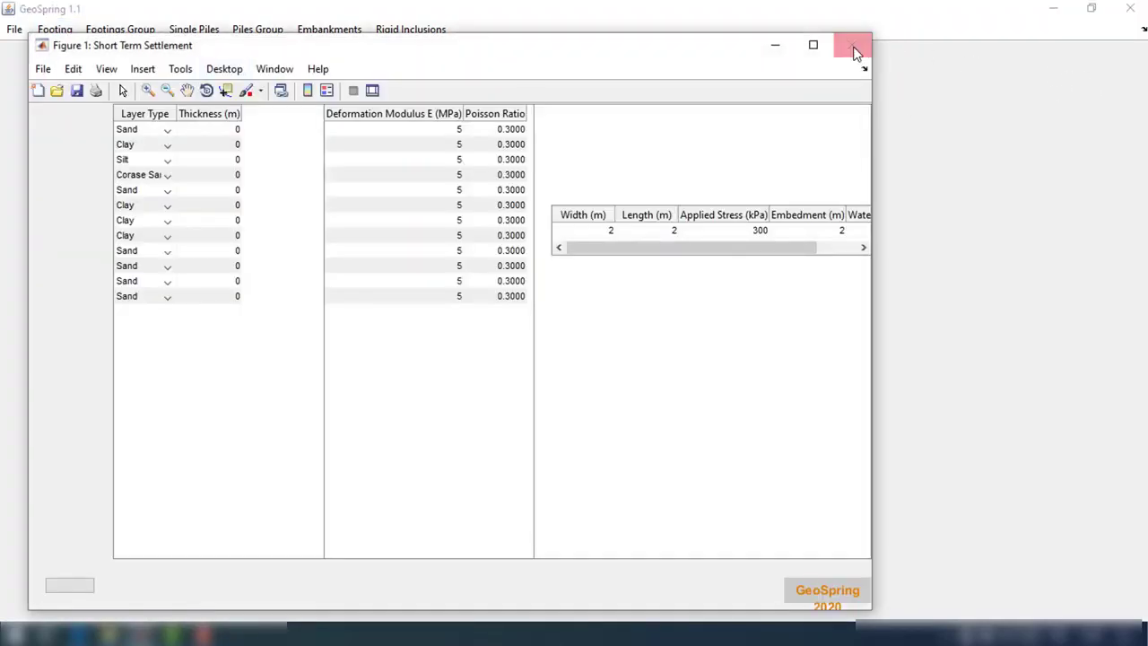
{"action": "left_click", "coordinate": [813, 45]}
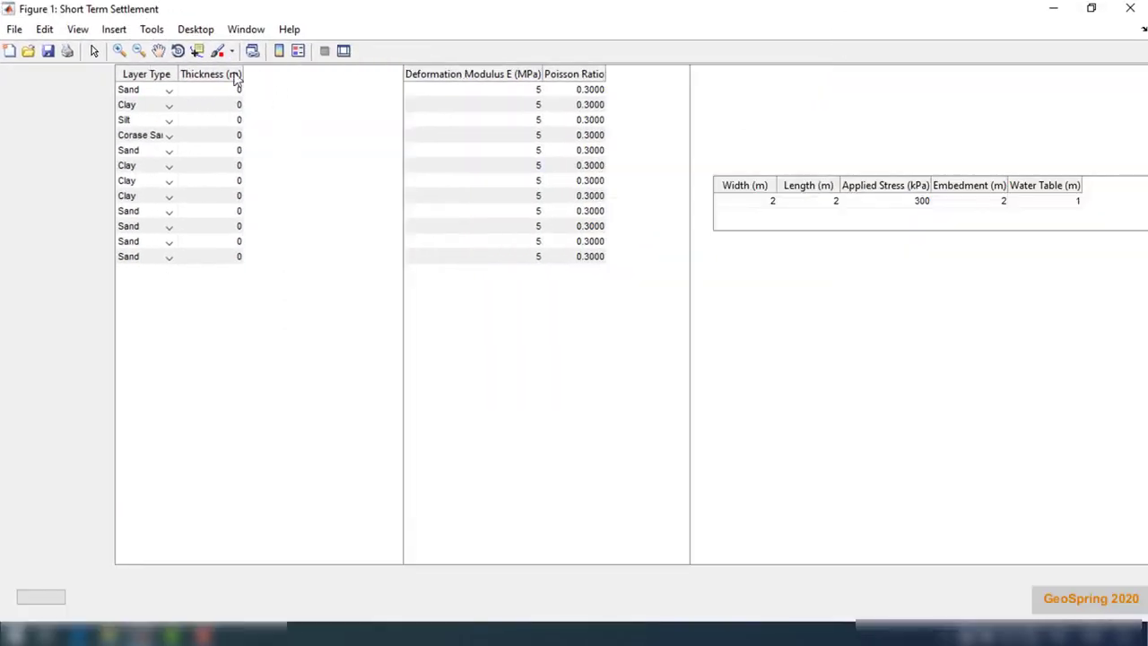
{"action": "left_click", "coordinate": [167, 93]}
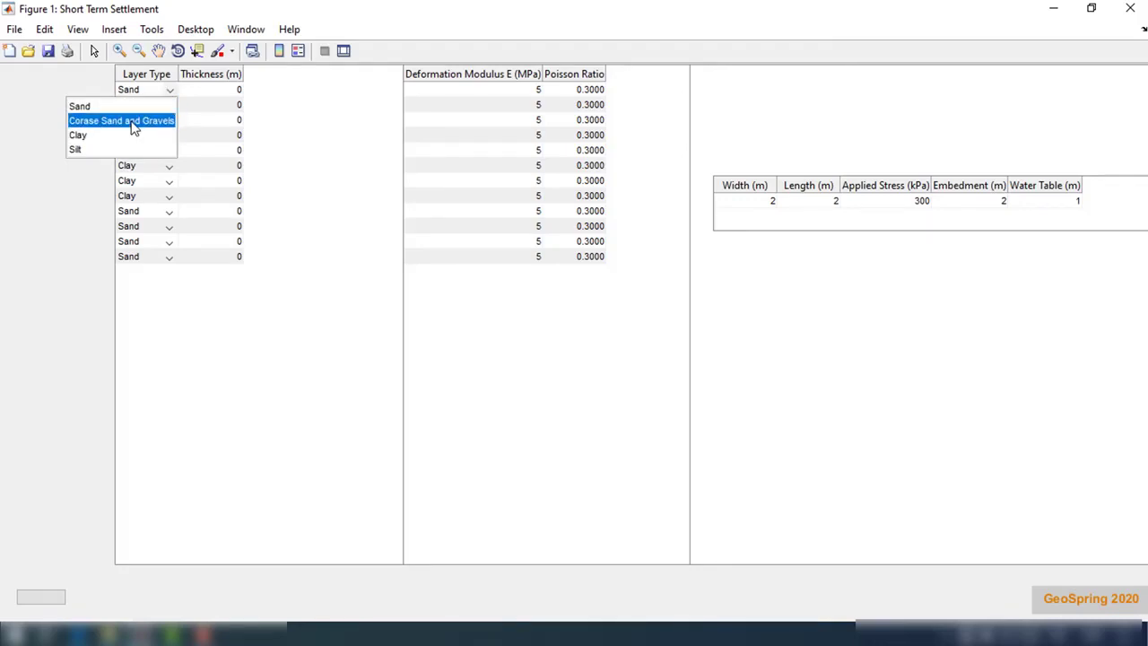
{"action": "left_click", "coordinate": [132, 121]}
{"action": "left_click", "coordinate": [165, 108]}
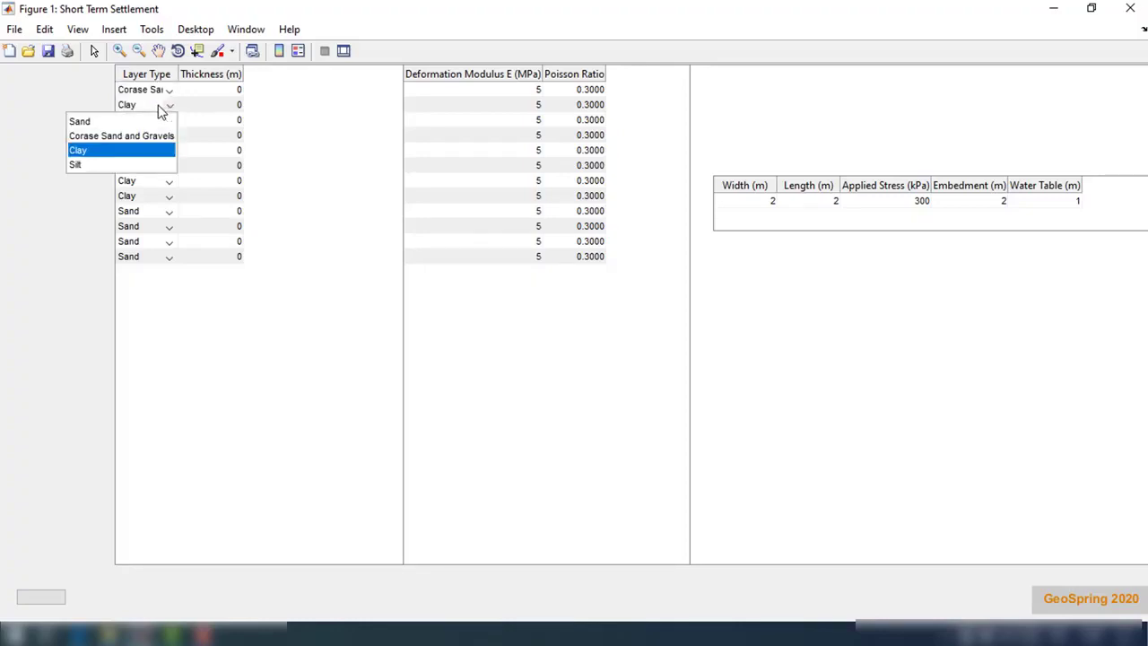
{"action": "left_click", "coordinate": [132, 165]}
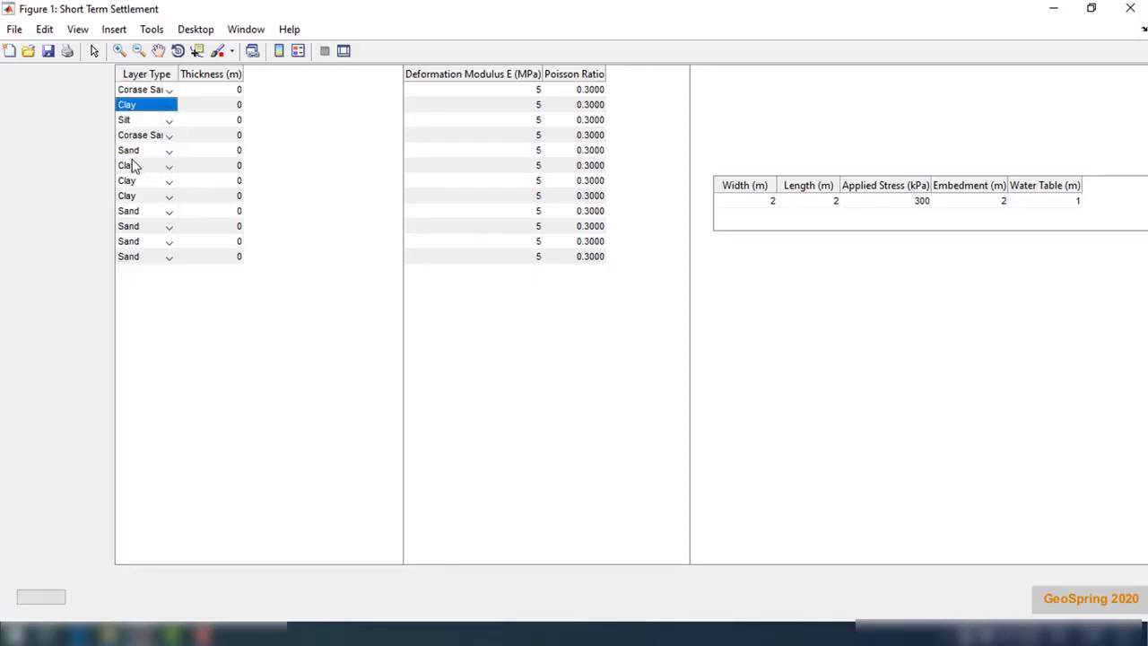
Step: Set the thickness of the first and second soil layers to 5 m each
{"action": "double_click", "coordinate": [233, 90]}
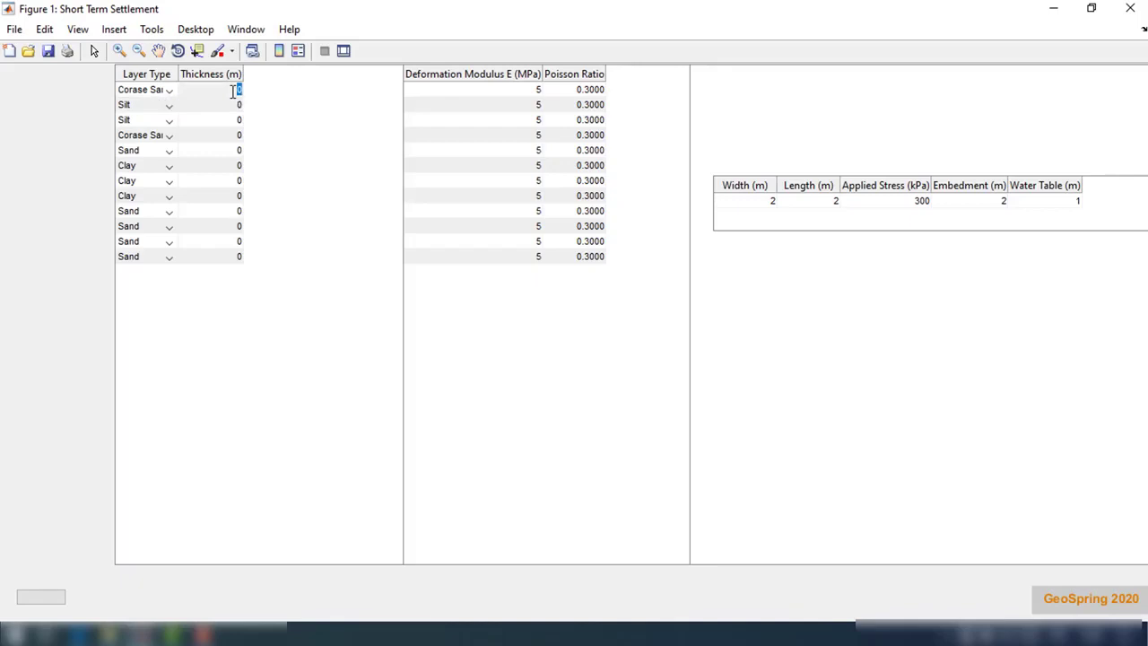
{"action": "key", "text": "Return"}
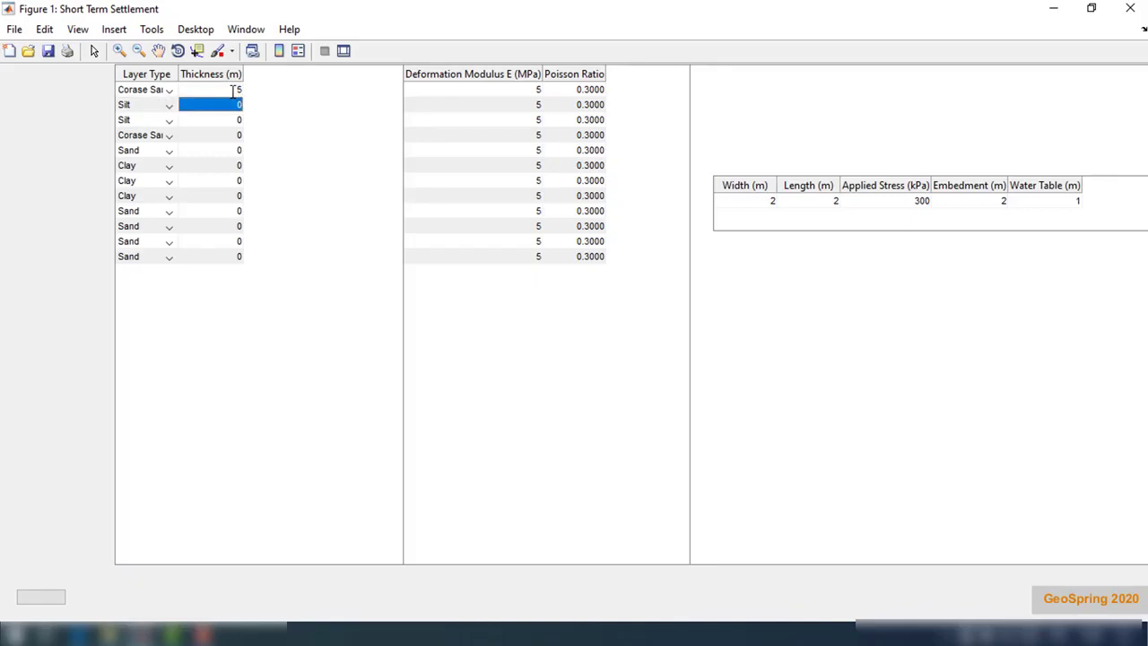
{"action": "type", "text": "5"}
{"action": "key", "text": "Return"}
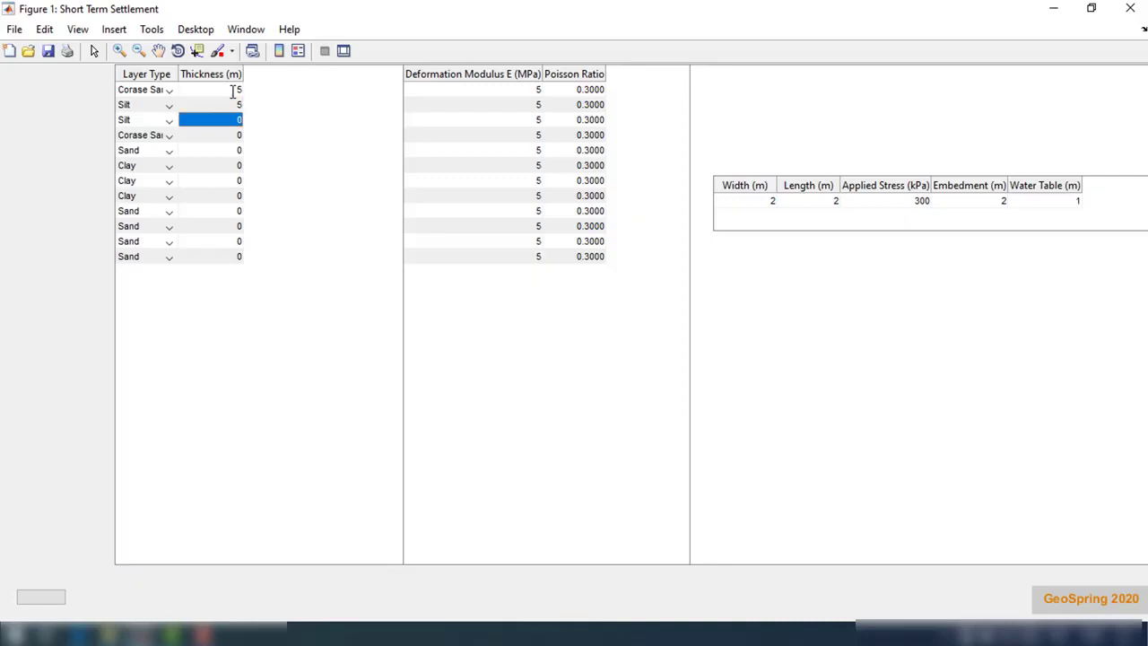
Step: Set the deformation modulus to 10 MPa for the first layer and 25 MPa for the second layer
{"action": "double_click", "coordinate": [536, 90]}
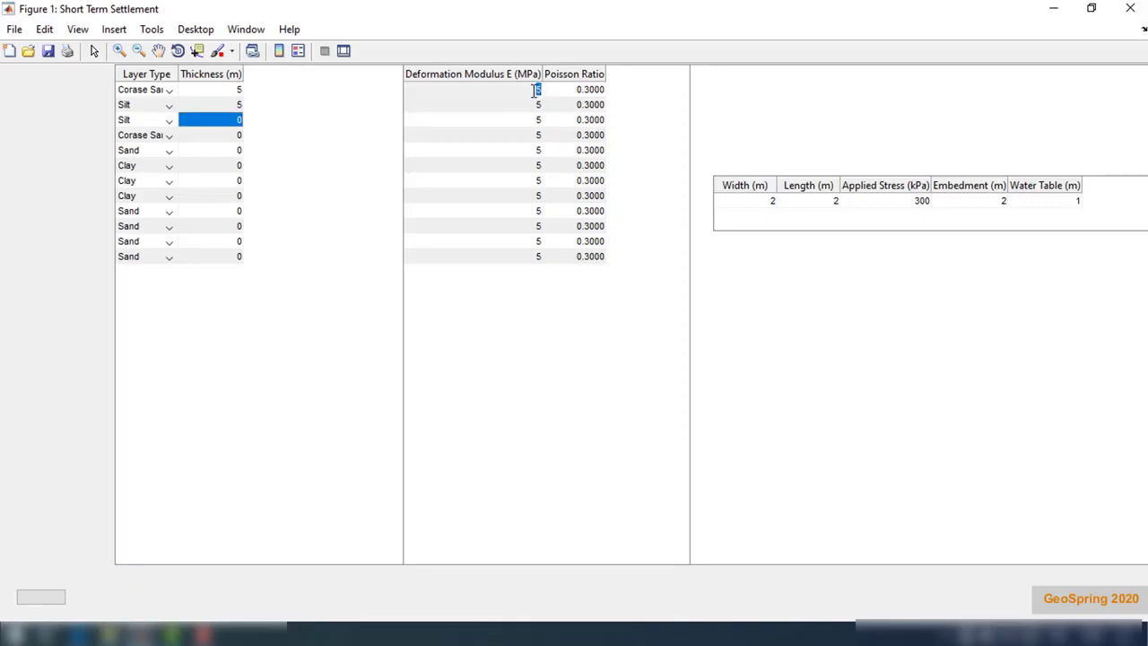
{"action": "key", "text": "Return"}
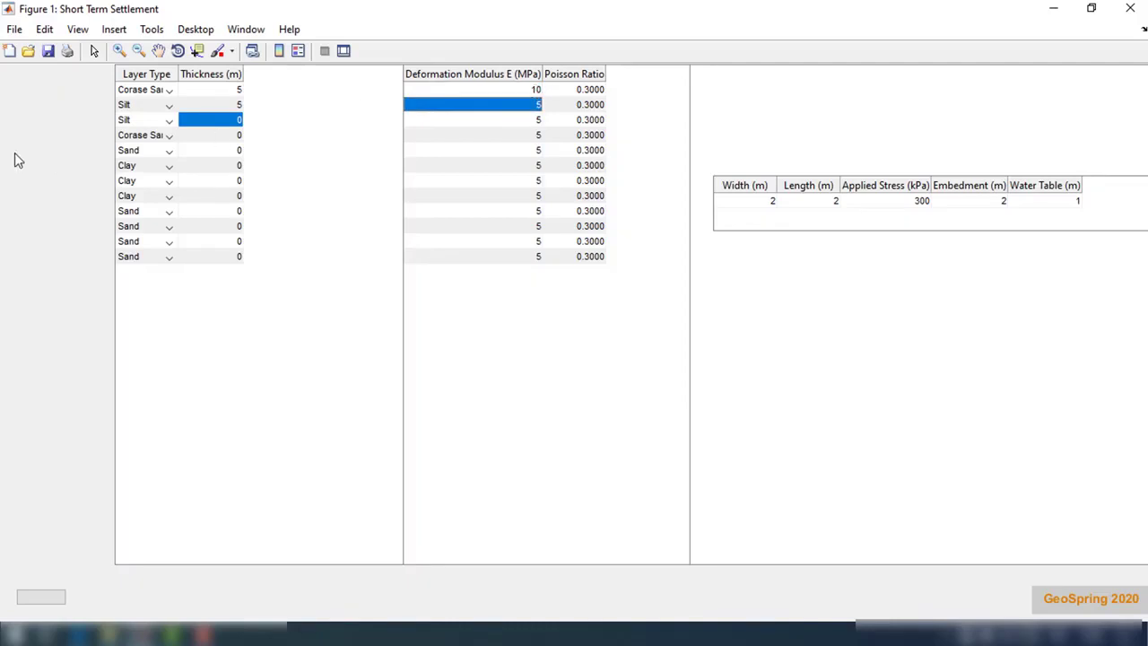
{"action": "double_click", "coordinate": [538, 104]}
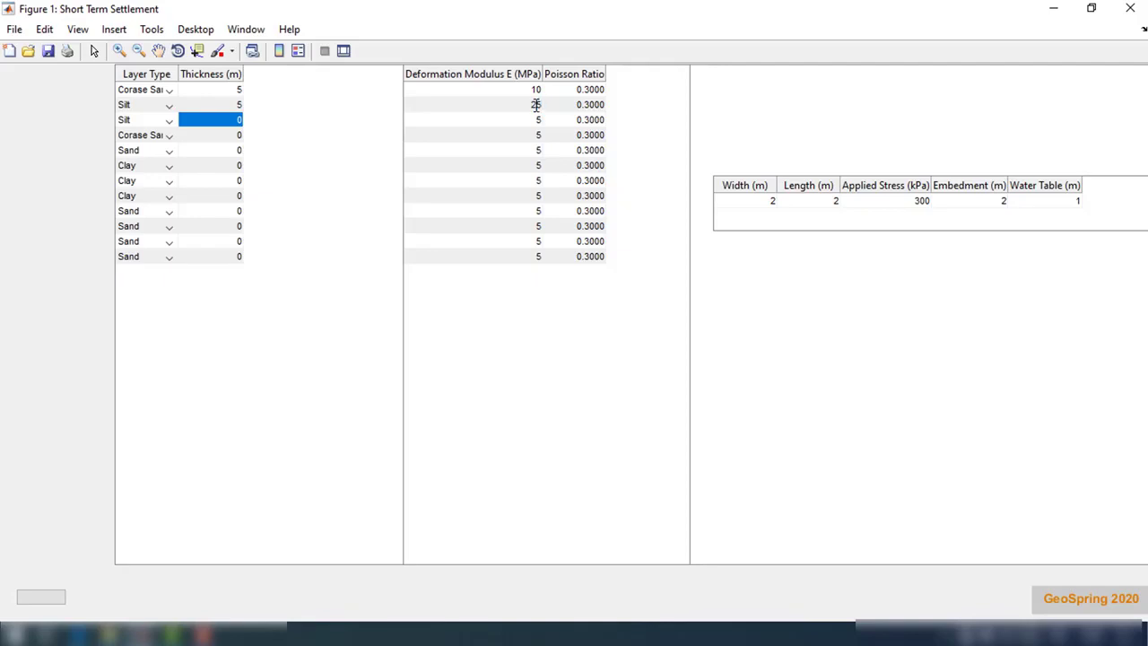
{"action": "left_click", "coordinate": [658, 140]}
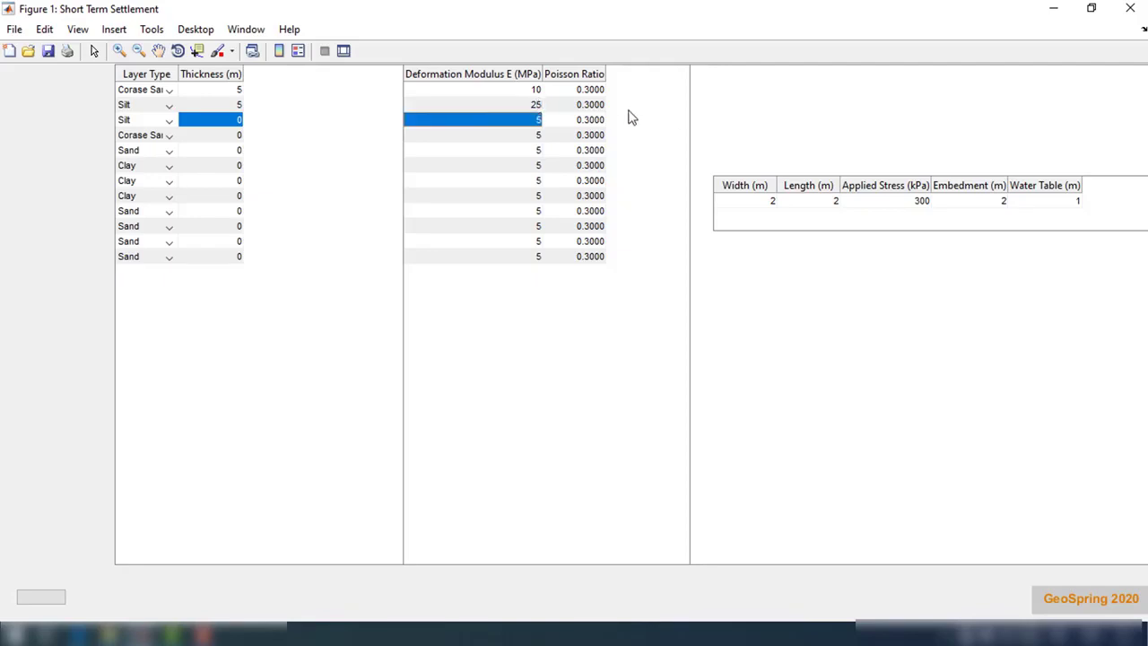
Step: Set the Poisson ratio to 0.33 for the first layer and 0.35 for the second layer
{"action": "double_click", "coordinate": [599, 92]}
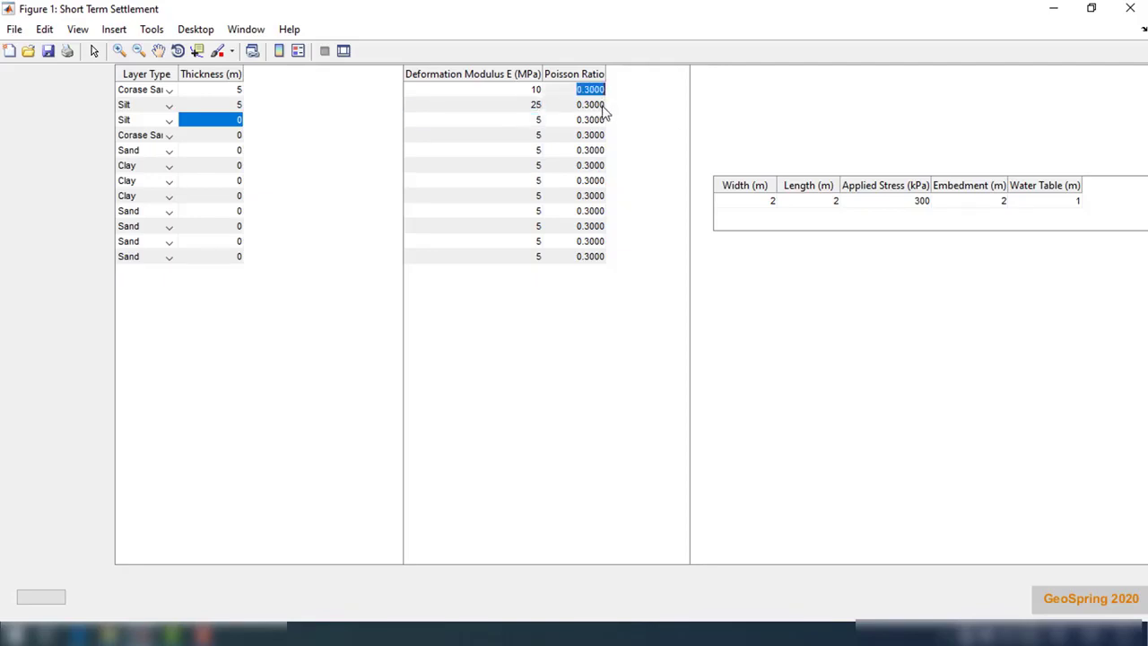
{"action": "type", "text": "0.33"}
{"action": "left_click", "coordinate": [603, 107]}
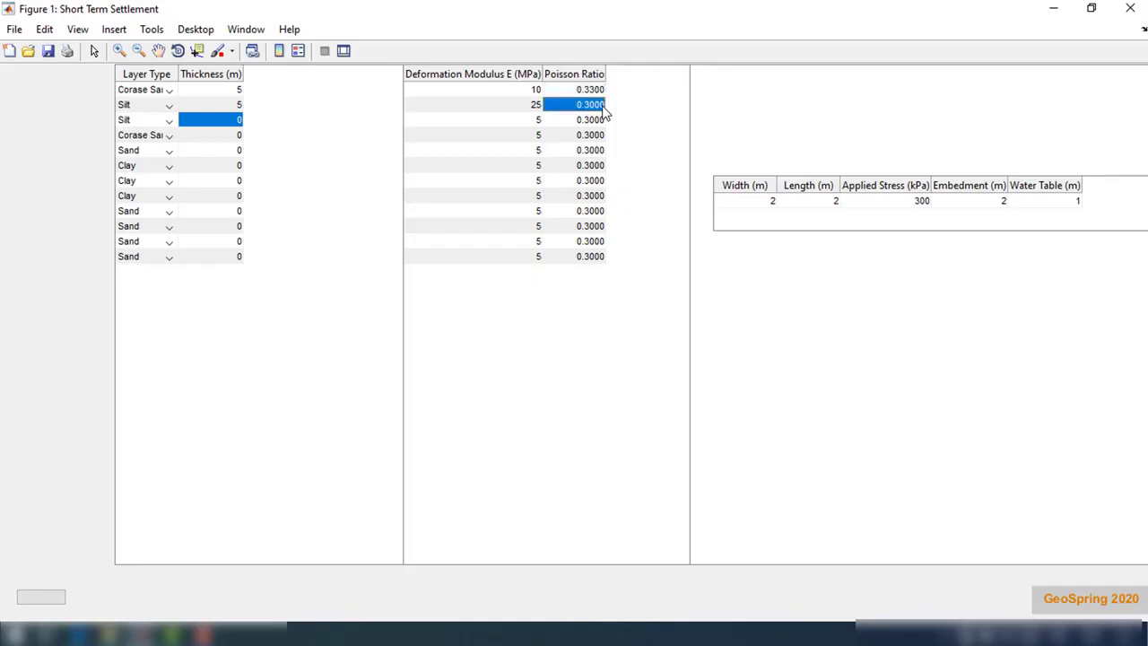
{"action": "type", "text": "0.35"}
{"action": "left_click", "coordinate": [604, 115]}
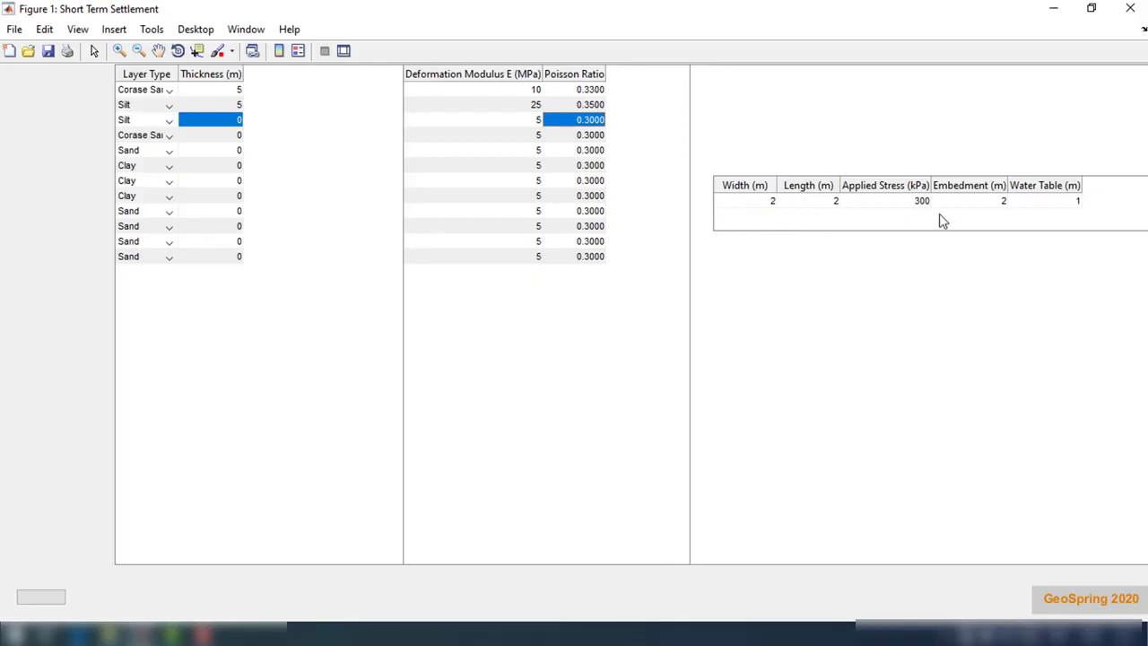
Step: Set the footing's width and length to 3 m each
{"action": "double_click", "coordinate": [766, 204]}
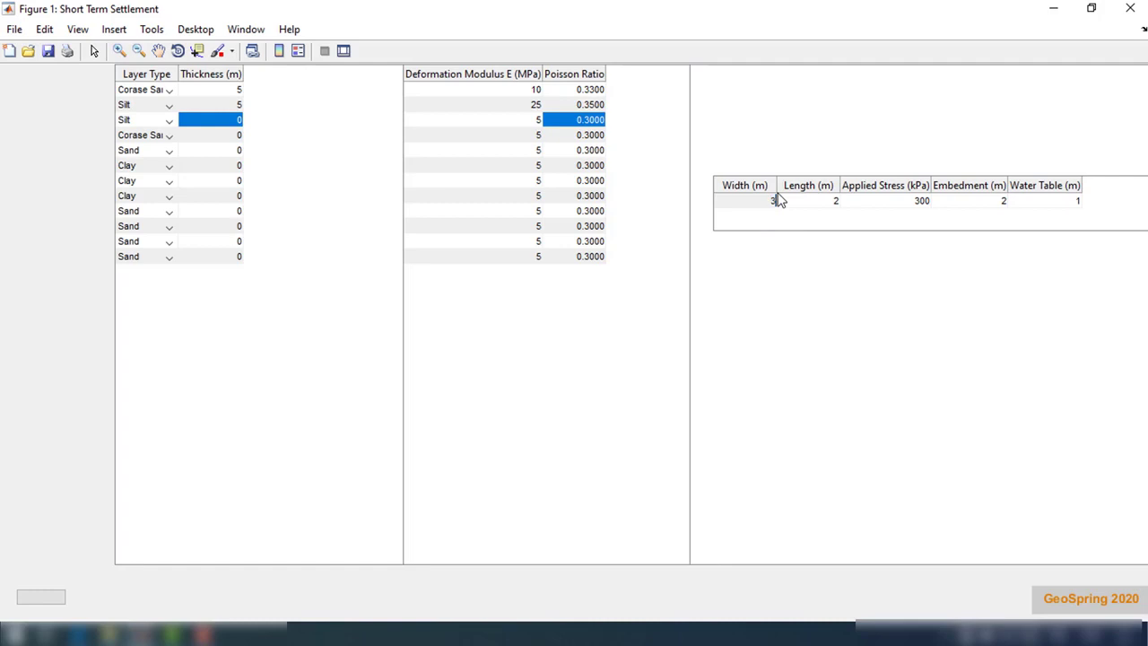
{"action": "type", "text": "3"}
{"action": "left_click", "coordinate": [830, 201]}
{"action": "double_click", "coordinate": [836, 202]}
{"action": "type", "text": "3"}
Step: Set the applied stress to 150 kPa and the water table depth to 2 m
{"action": "double_click", "coordinate": [888, 201]}
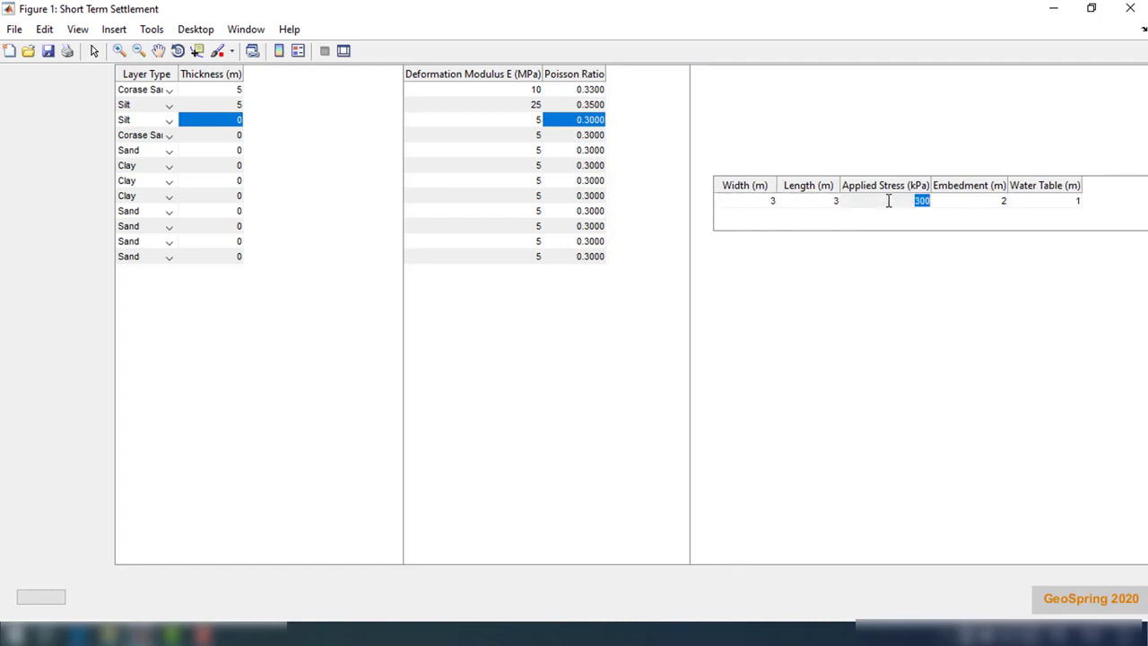
{"action": "type", "text": "150"}
{"action": "left_click", "coordinate": [1025, 222]}
{"action": "double_click", "coordinate": [1068, 202]}
{"action": "type", "text": "2"}
{"action": "key", "text": "Return"}
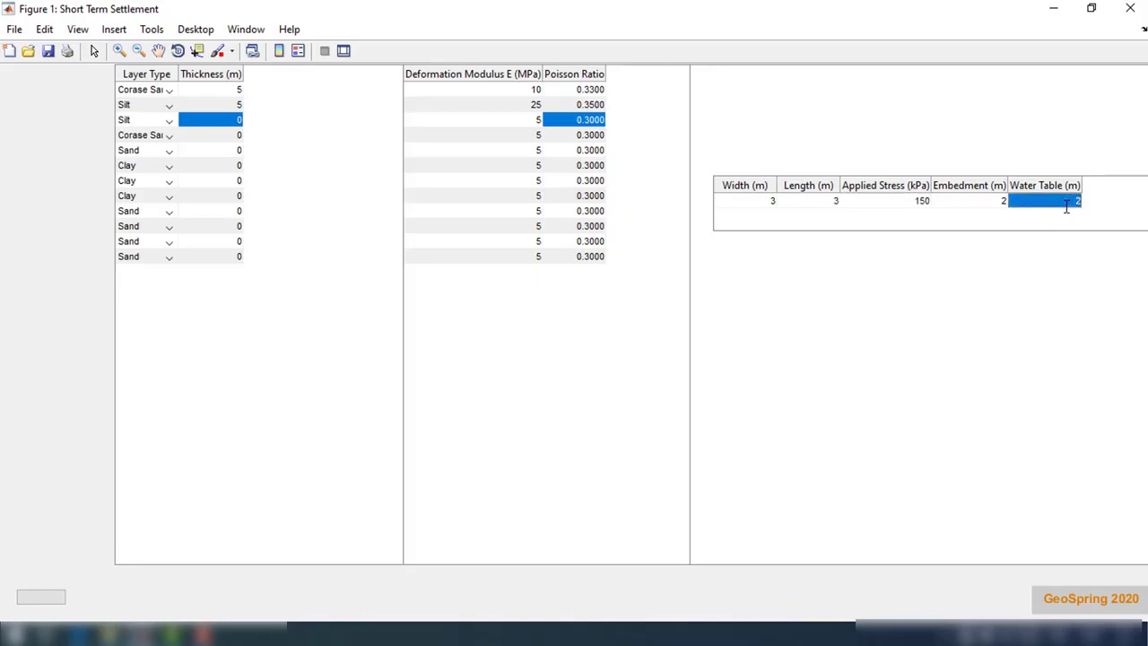
Step: Calculate the short-term settlement and examine the resulting settlement curve along the footing width
{"action": "left_click", "coordinate": [44, 599]}
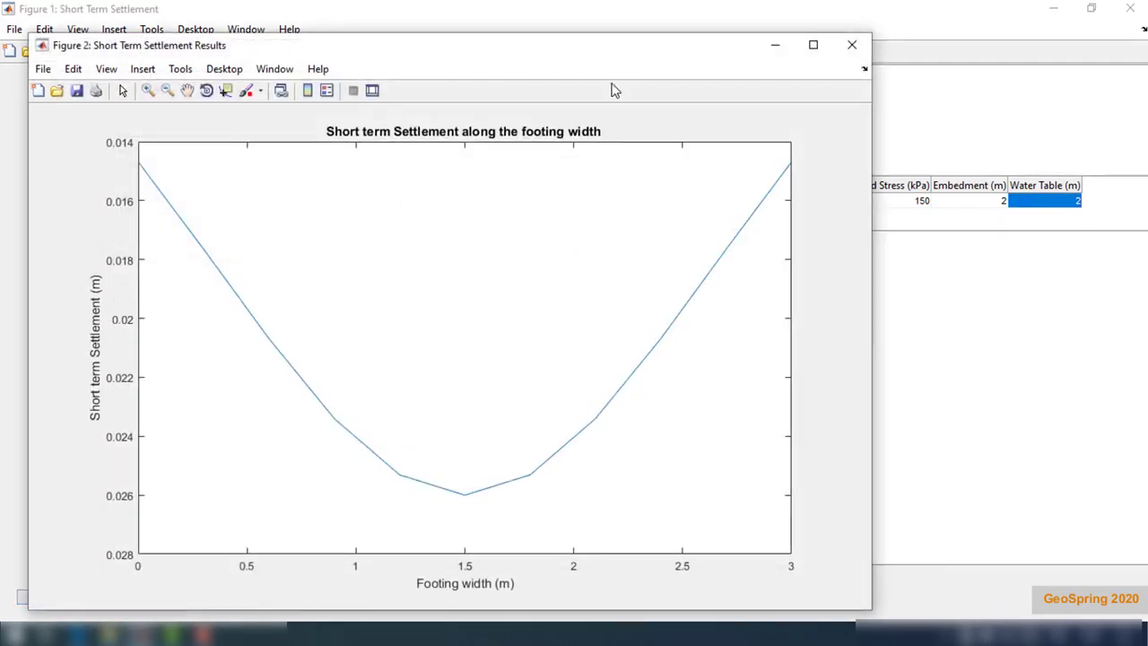
{"action": "left_click_drag", "start_coordinate": [443, 47], "coordinate": [574, 24]}
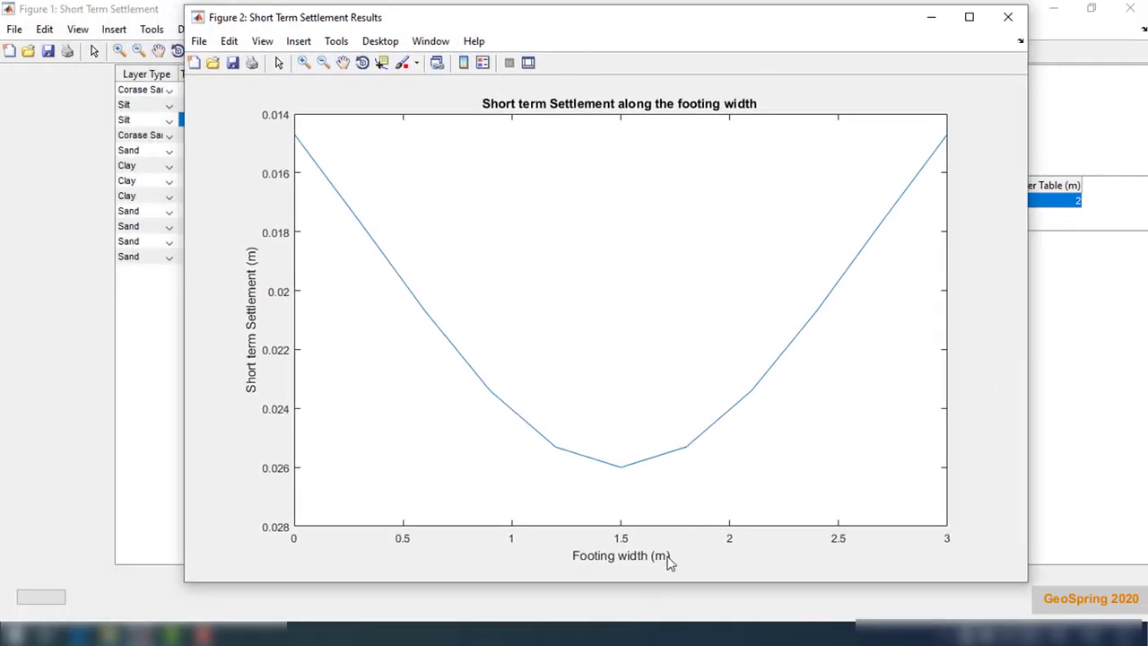
{"action": "left_click_drag", "start_coordinate": [646, 25], "coordinate": [604, 361]}
{"action": "double_click", "coordinate": [821, 200]}
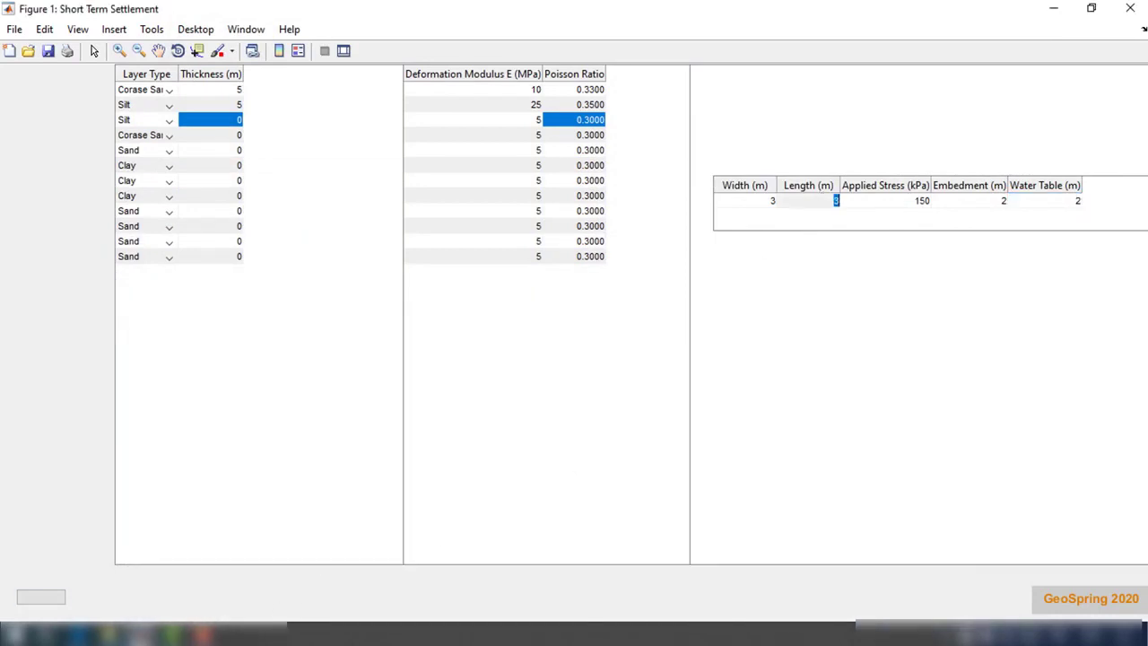
{"action": "left_click", "coordinate": [203, 634]}
{"action": "left_click_drag", "start_coordinate": [630, 343], "coordinate": [648, 24]}
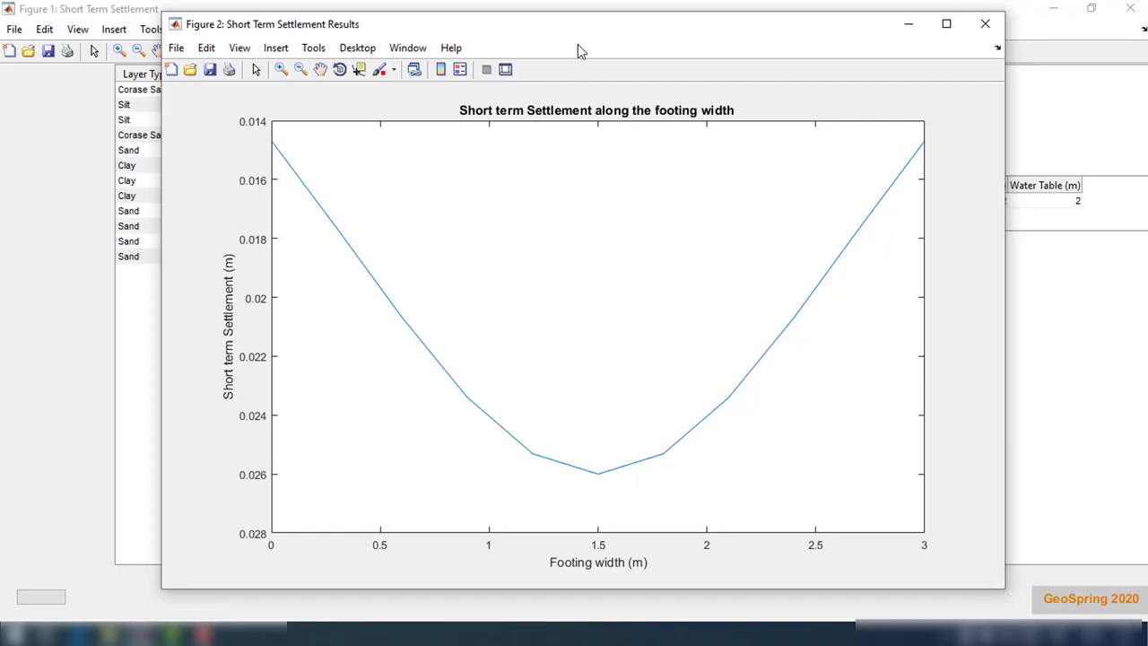
{"action": "mouse_move", "coordinate": [557, 38]}
{"action": "left_mouse_down"}
{"action": "mouse_move", "coordinate": [542, 46]}
{"action": "mouse_move", "coordinate": [564, 41]}
{"action": "mouse_move", "coordinate": [554, 37]}
{"action": "left_mouse_up"}
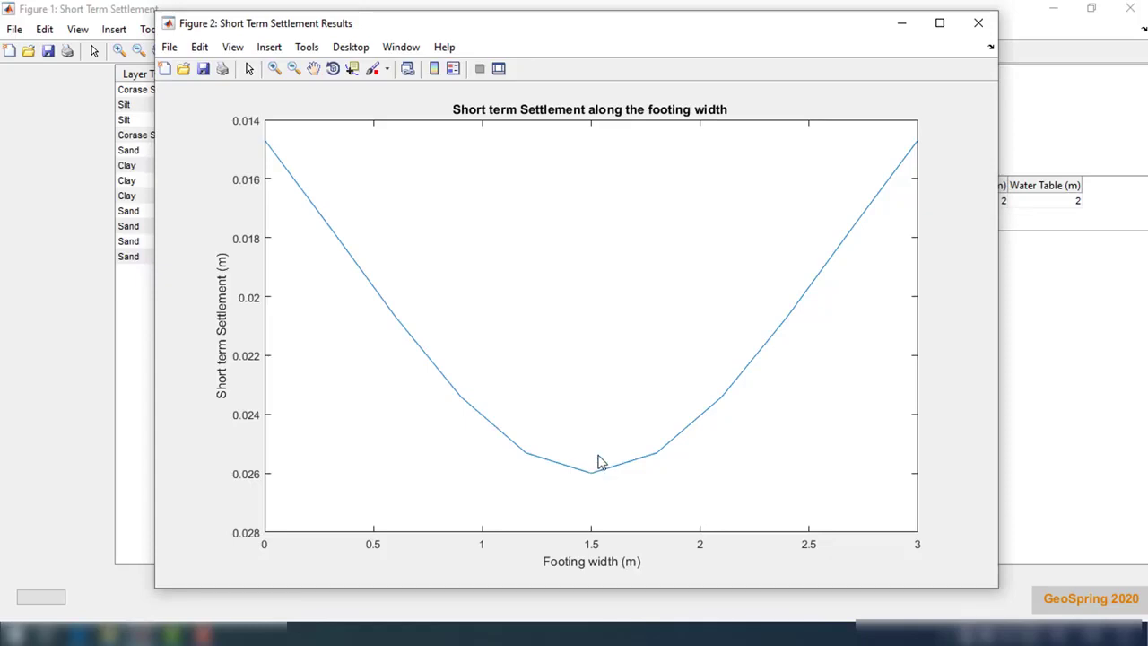
Step: Close the settlement results and input windows, and open the footing's short-term settlement calculation from pressuremeter data
{"action": "left_click", "coordinate": [977, 27]}
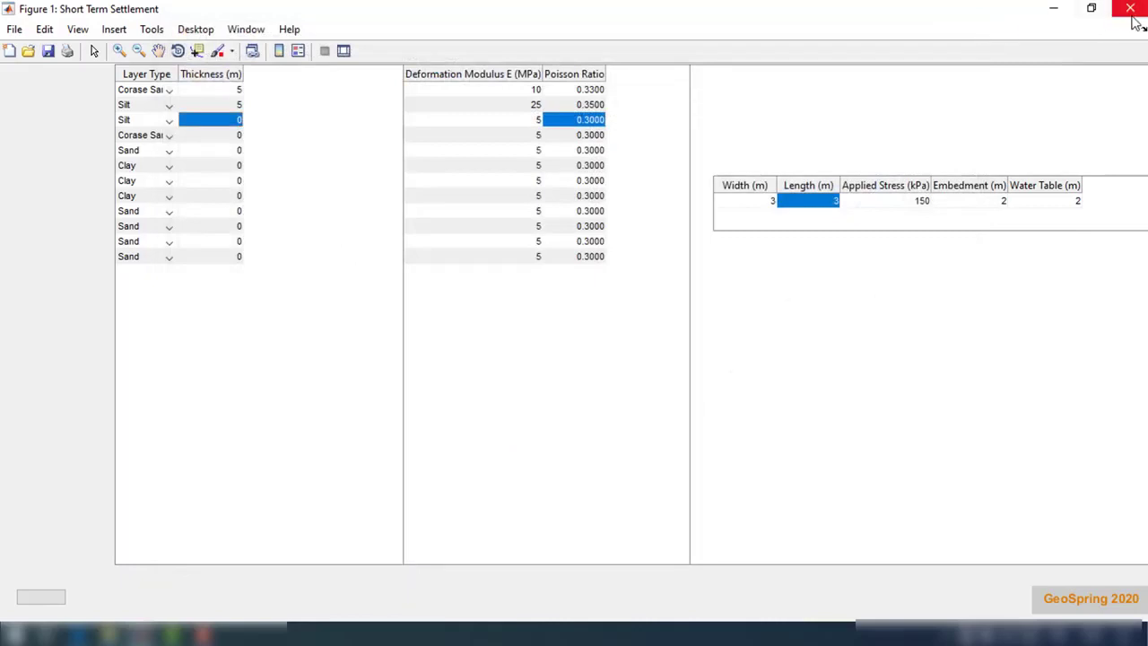
{"action": "left_click", "coordinate": [1130, 12]}
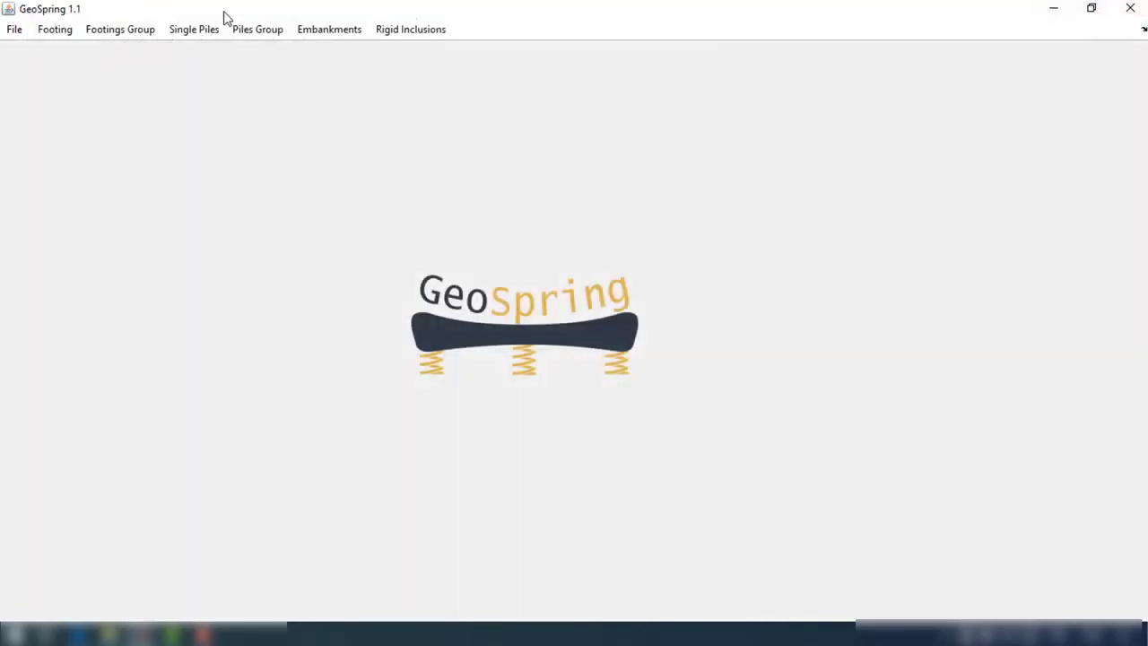
{"action": "left_click", "coordinate": [59, 34]}
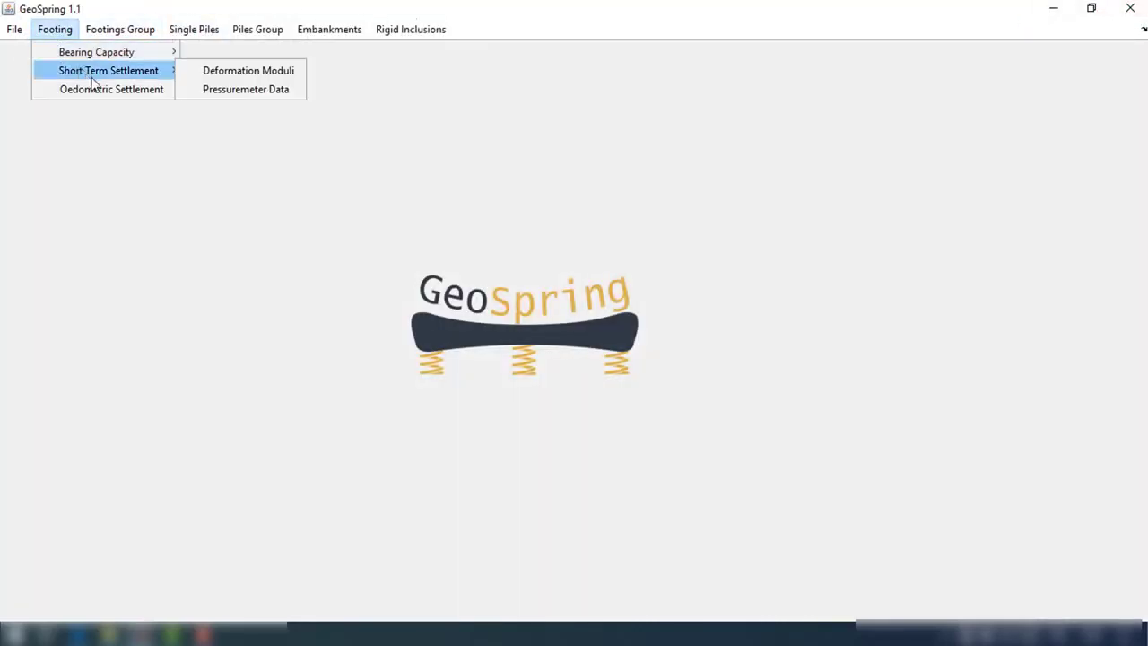
{"action": "mouse_move", "coordinate": [126, 79]}
{"action": "left_click", "coordinate": [223, 93]}
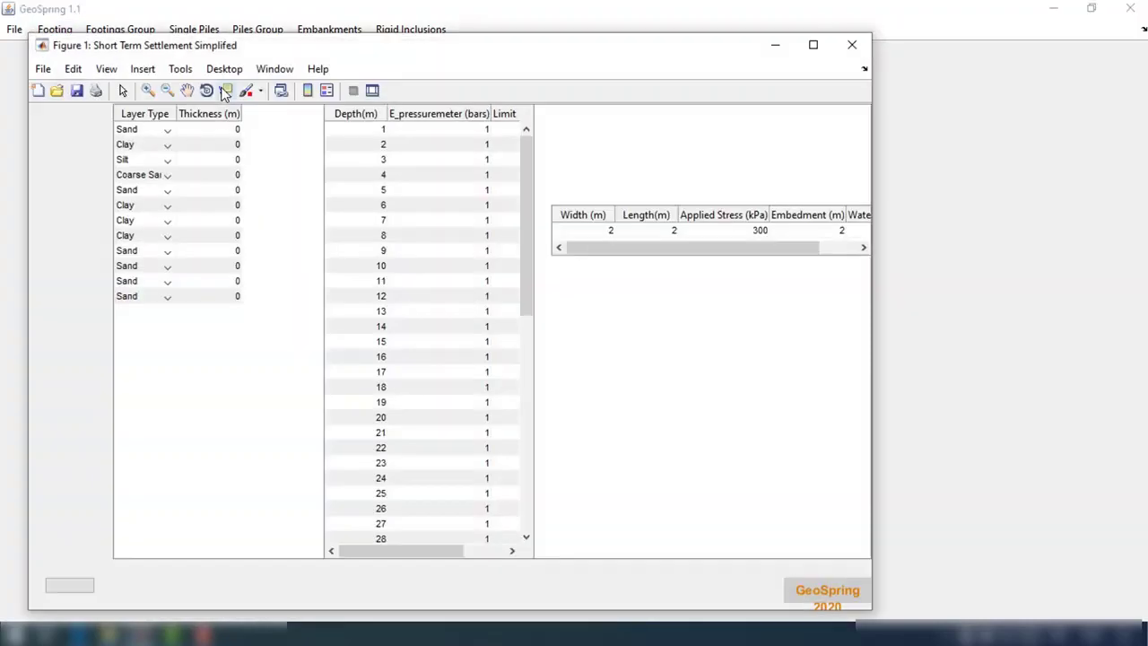
{"action": "left_click", "coordinate": [823, 45]}
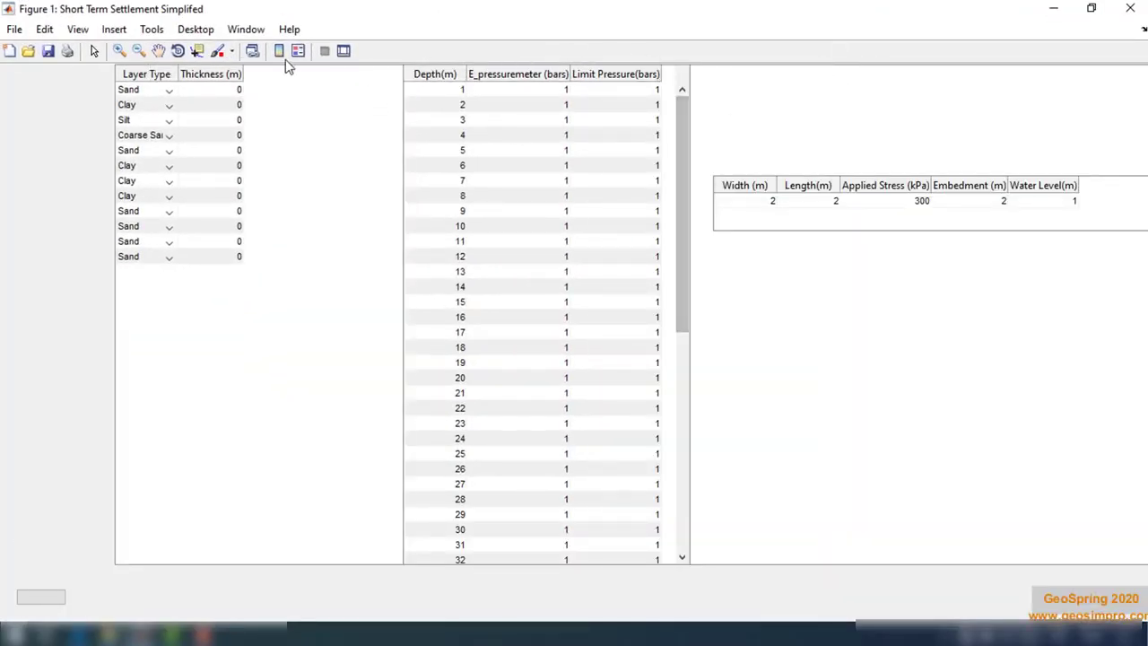
Step: Set the thickness of the sand layer in the first row to 5 m and the clay layer below it to 7 m
{"action": "double_click", "coordinate": [226, 91]}
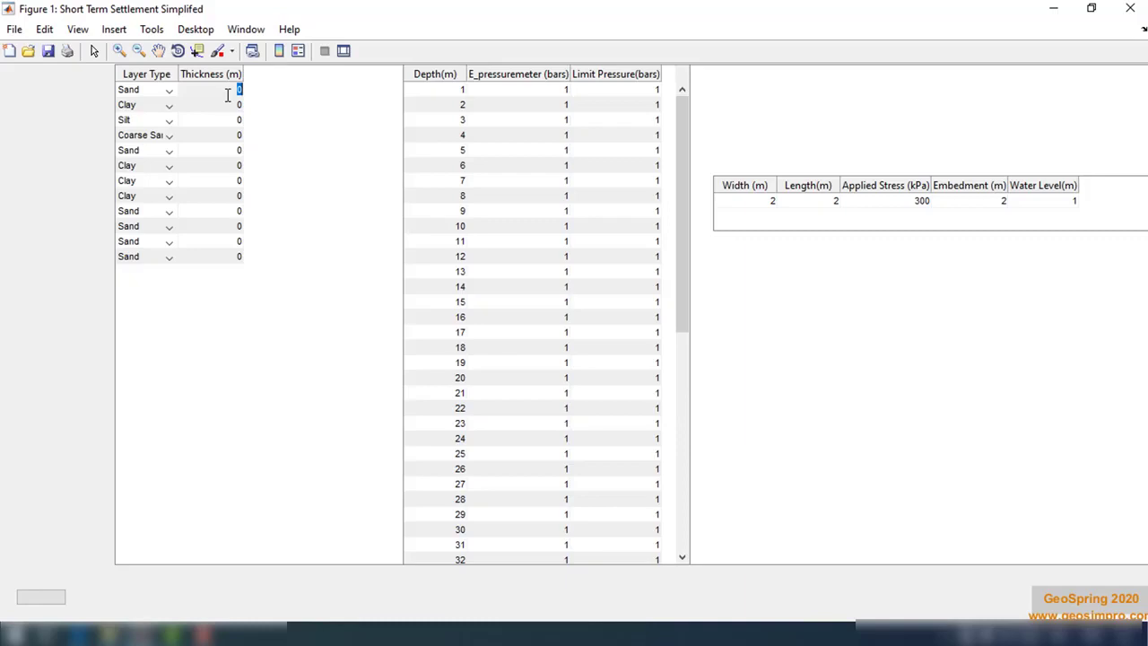
{"action": "key", "text": "Return"}
{"action": "type", "text": "7"}
{"action": "key", "text": "Return"}
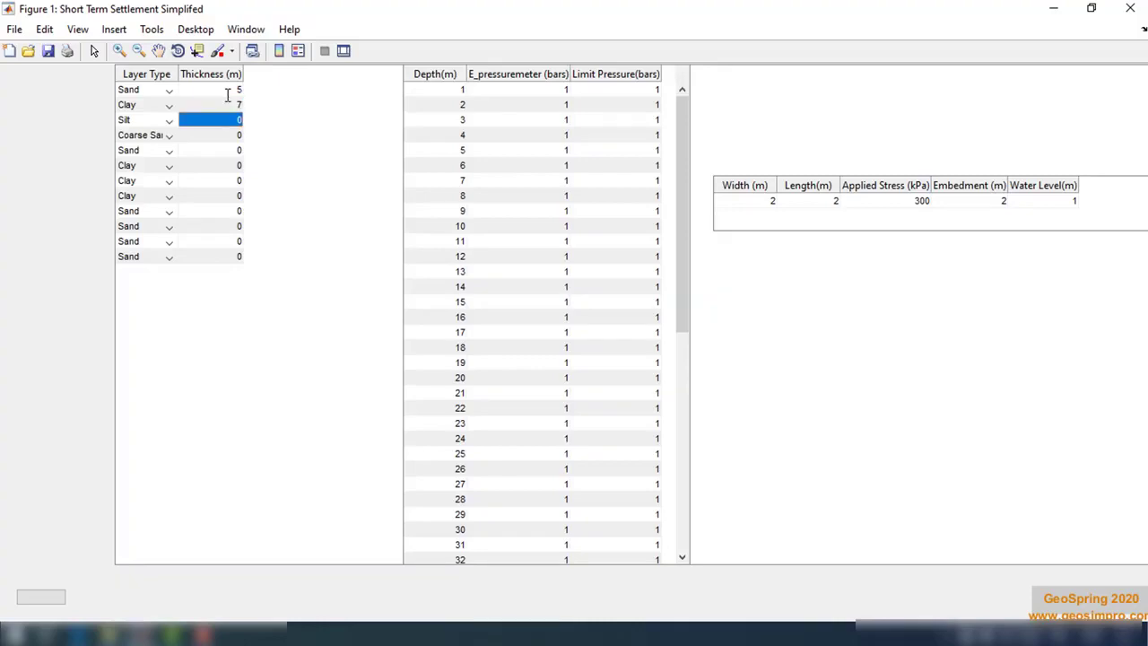
Step: Set the pressuremeter modulus at 1 m depth to 200 bars
{"action": "left_click", "coordinate": [553, 89]}
{"action": "double_click", "coordinate": [638, 92]}
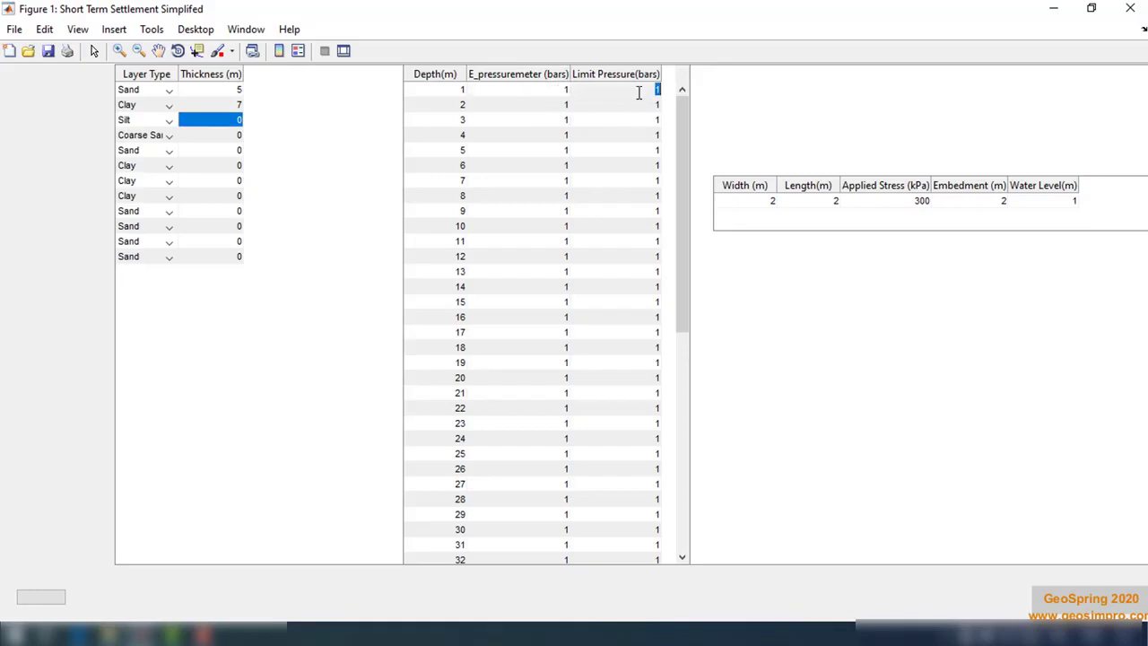
{"action": "double_click", "coordinate": [563, 92]}
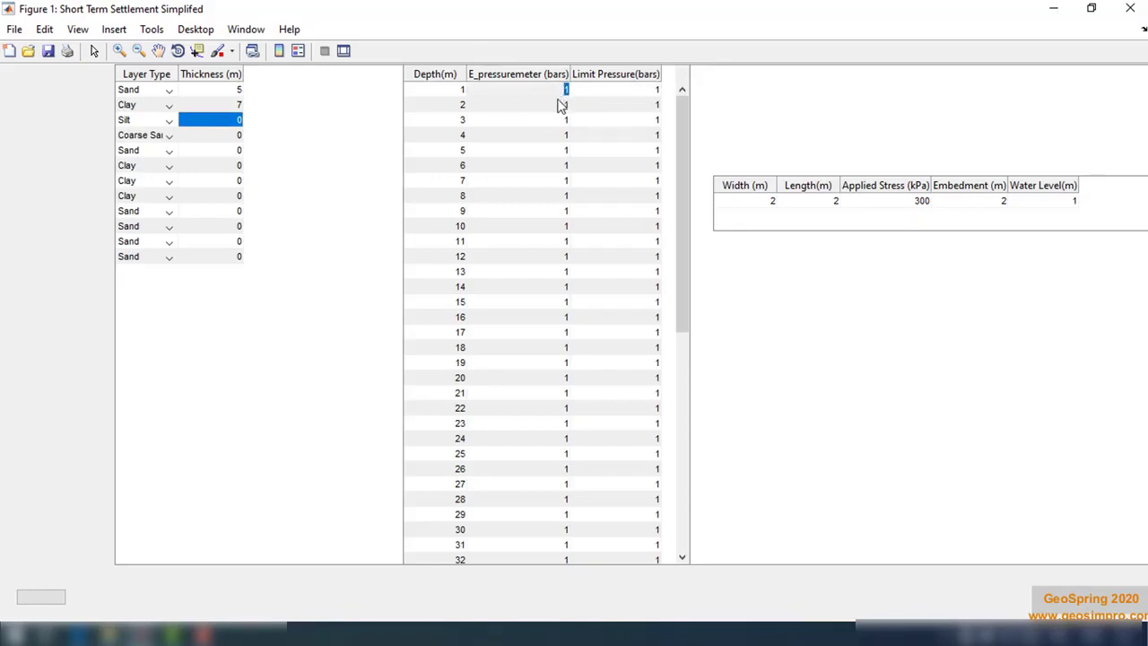
{"action": "type", "text": "200"}
{"action": "key", "text": "Return"}
Step: Enter the limit pressure at 1 m depth and set the limit pressure at 2 m depth to 25 bars
{"action": "double_click", "coordinate": [654, 88]}
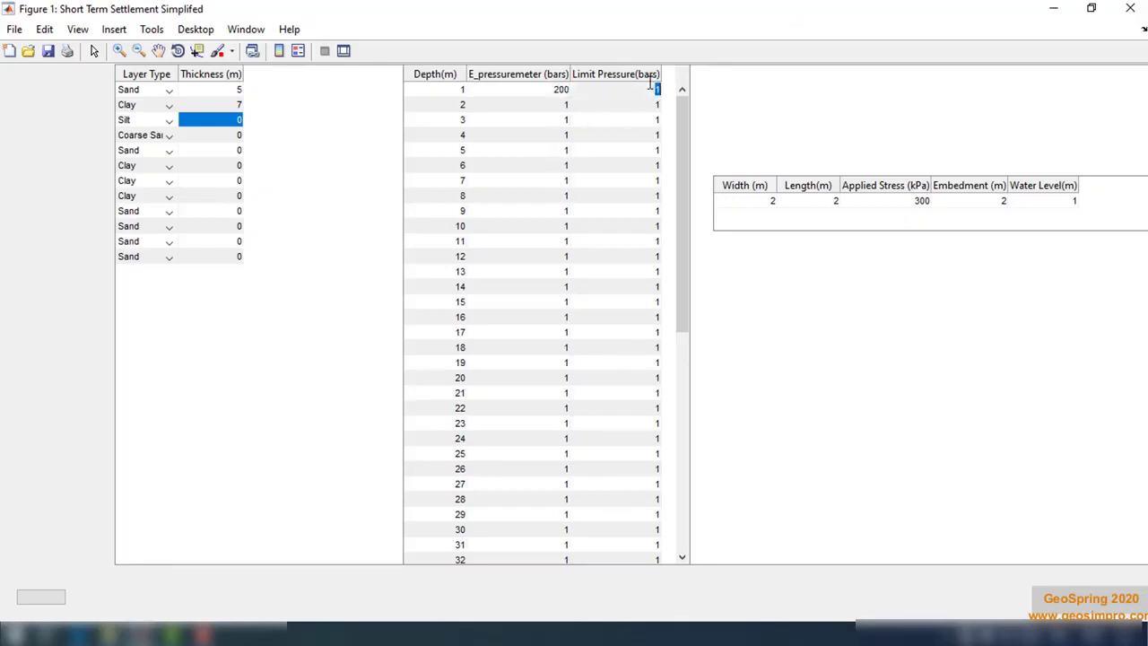
{"action": "key", "text": "Return"}
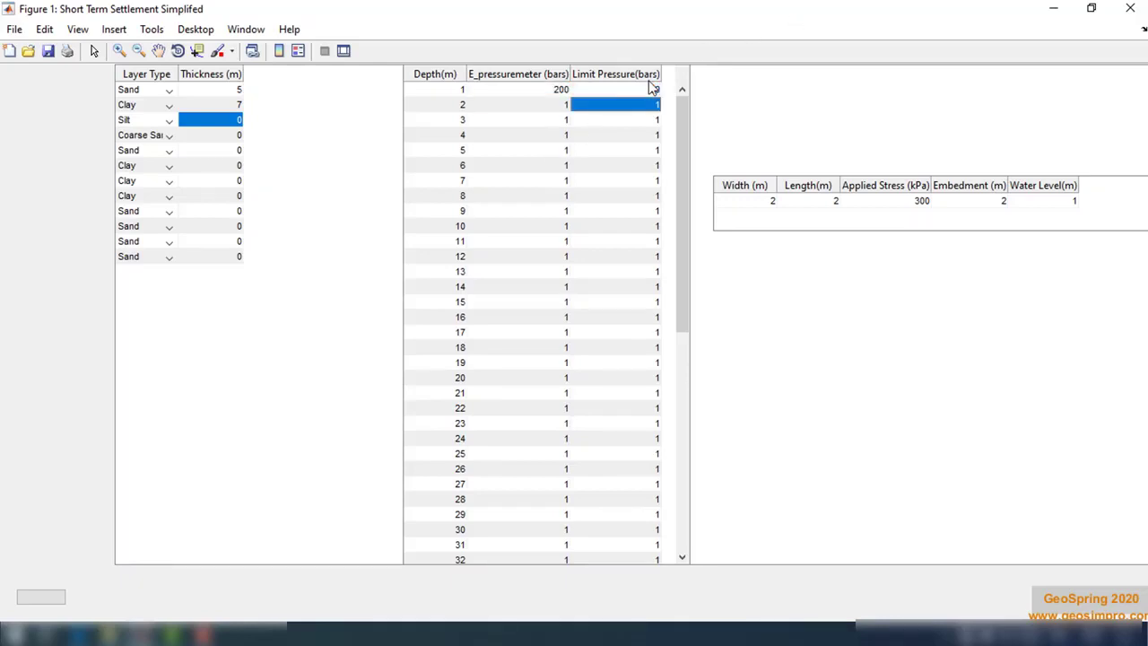
{"action": "type", "text": "25"}
{"action": "key", "text": "Return"}
{"action": "key", "text": "Left"}
{"action": "key", "text": "Up"}
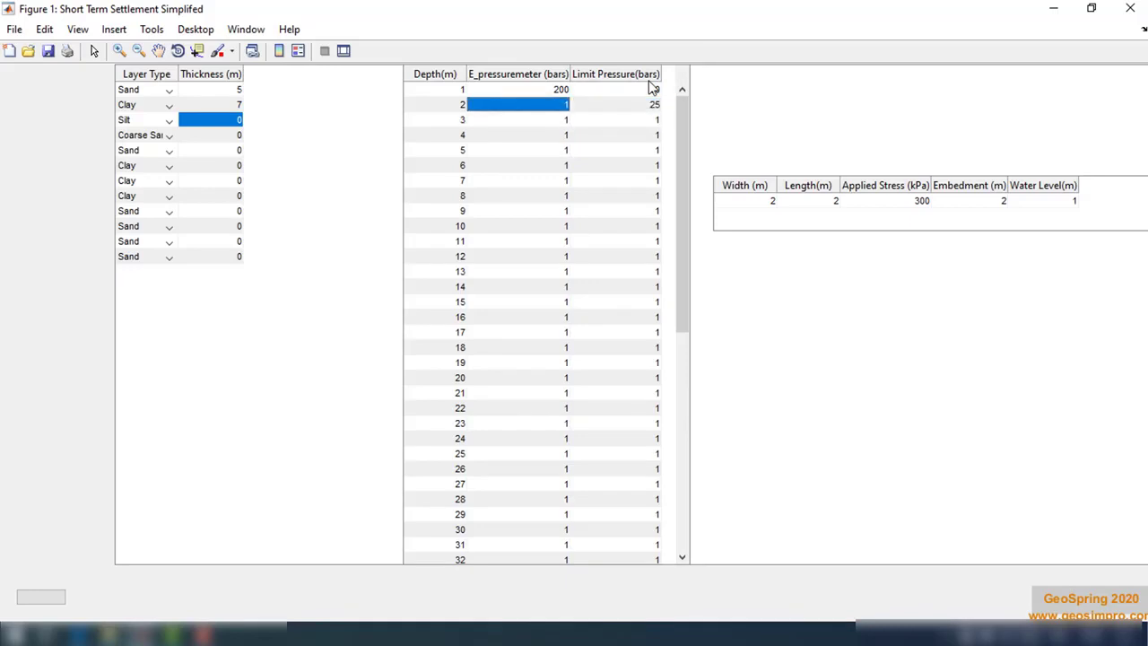
Step: Set the pressuremeter modulus to 210 bars at 2 m depth and 250 bars at 3 m depth
{"action": "type", "text": "210"}
{"action": "key", "text": "Return"}
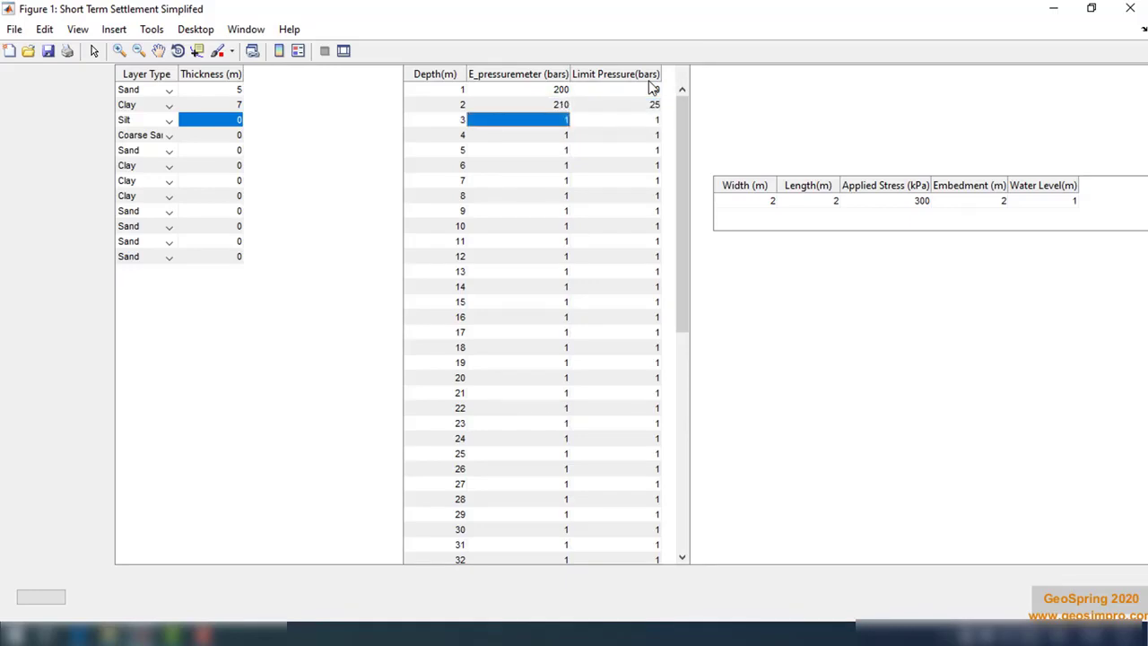
{"action": "type", "text": "2"}
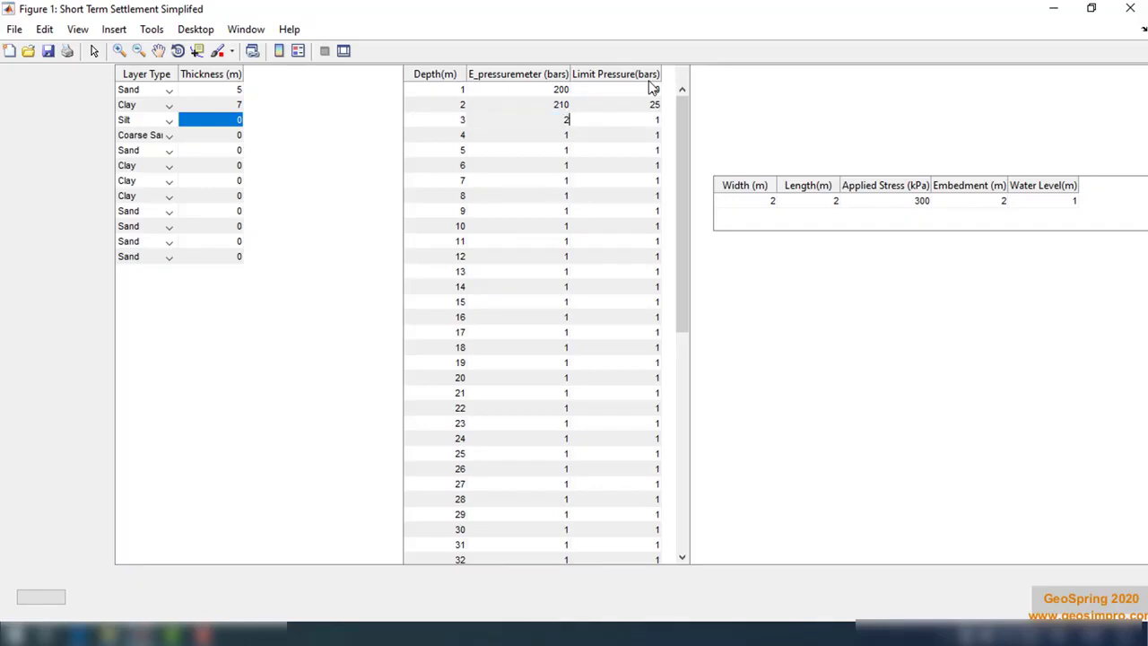
{"action": "type", "text": "50"}
{"action": "key", "text": "Return"}
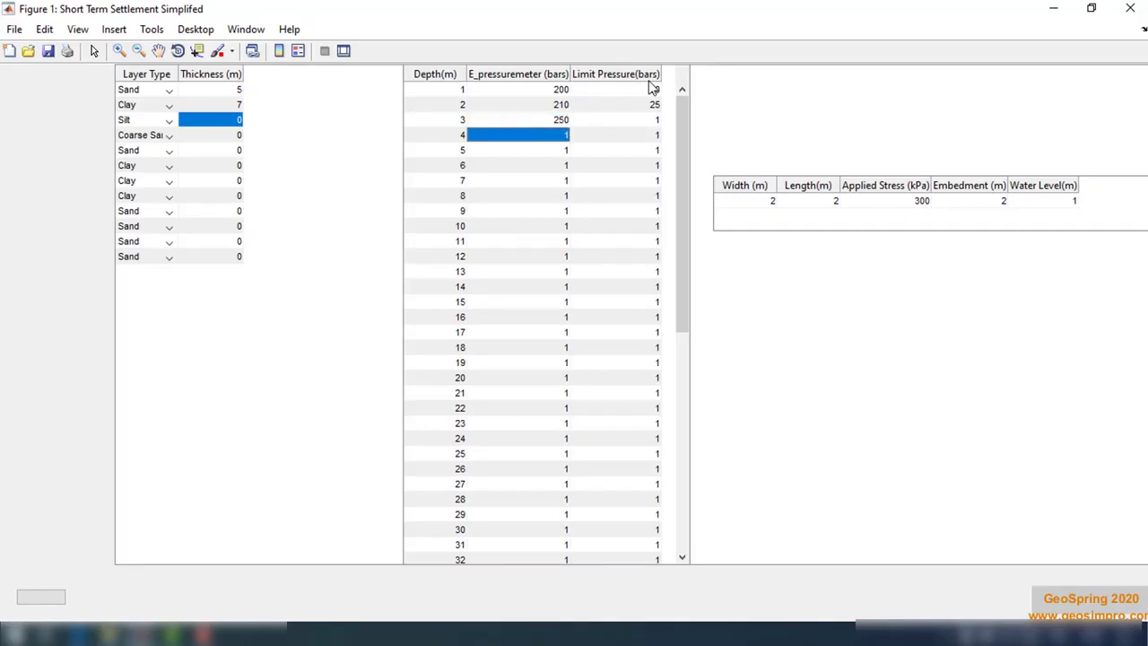
Step: Set the limit pressure to 20 bars at every depth from 3 m to 10 m
{"action": "double_click", "coordinate": [654, 119]}
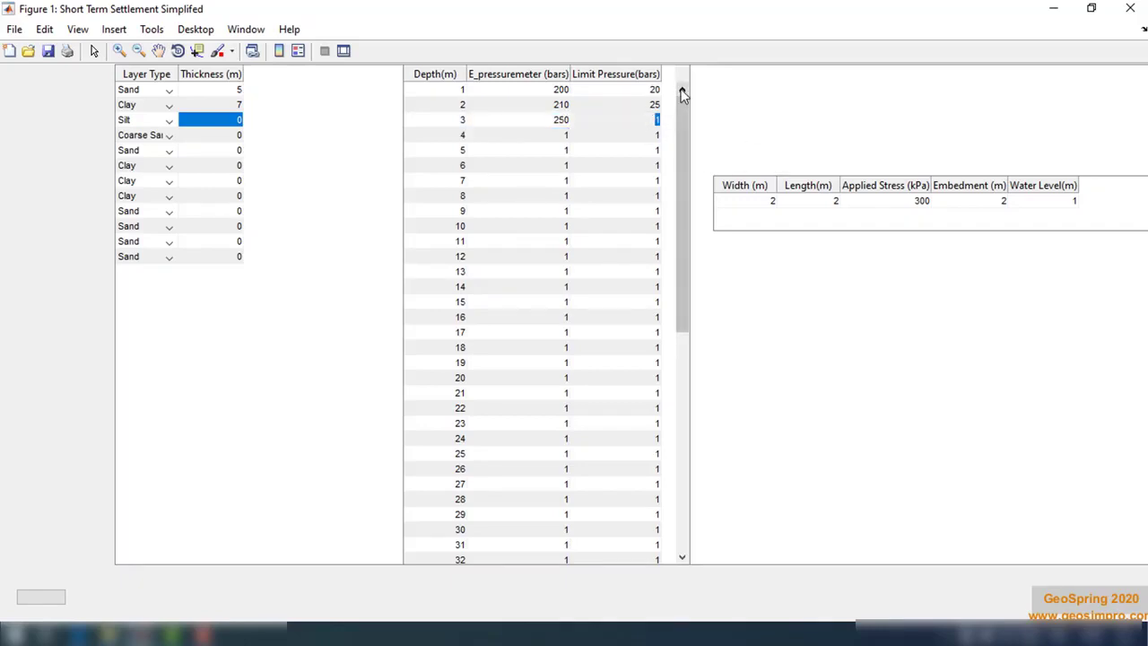
{"action": "type", "text": "20"}
{"action": "key", "text": "Return"}
{"action": "type", "text": "20"}
{"action": "key", "text": "Return"}
{"action": "type", "text": "2"}
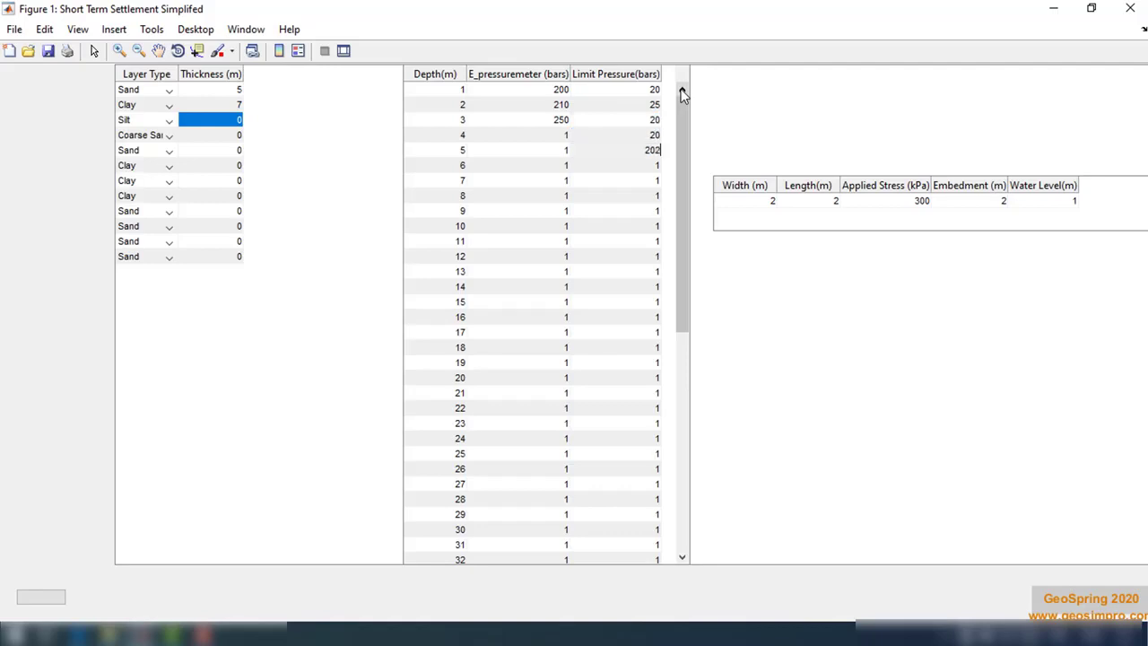
{"action": "type", "text": "02"}
{"action": "key", "text": "BackSpace"}
{"action": "key", "text": "Return"}
{"action": "type", "text": "20"}
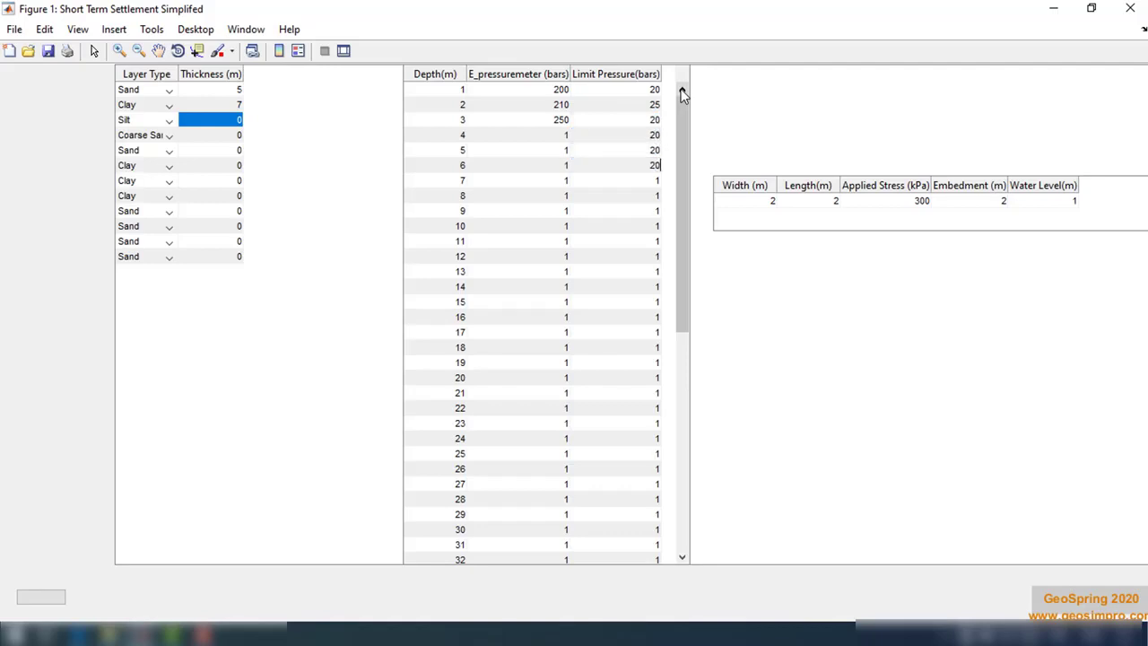
{"action": "key", "text": "Return"}
{"action": "type", "text": "20"}
{"action": "key", "text": "Return"}
{"action": "type", "text": "20"}
{"action": "key", "text": "Return"}
{"action": "type", "text": "20"}
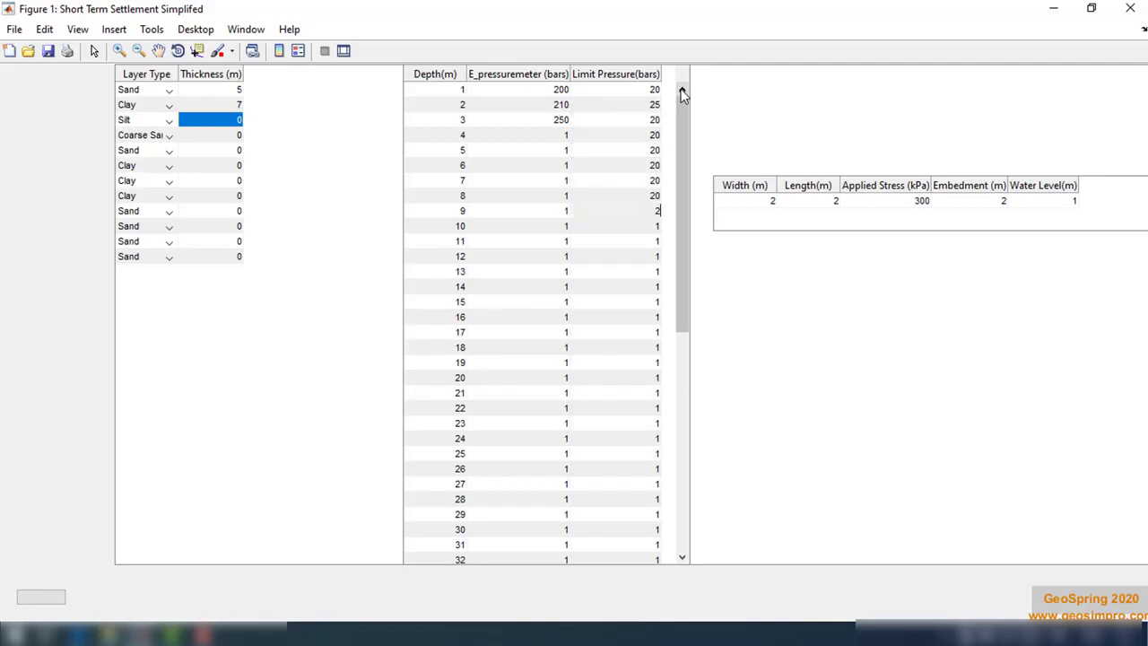
{"action": "key", "text": "Return"}
{"action": "type", "text": "20"}
{"action": "key", "text": "Return"}
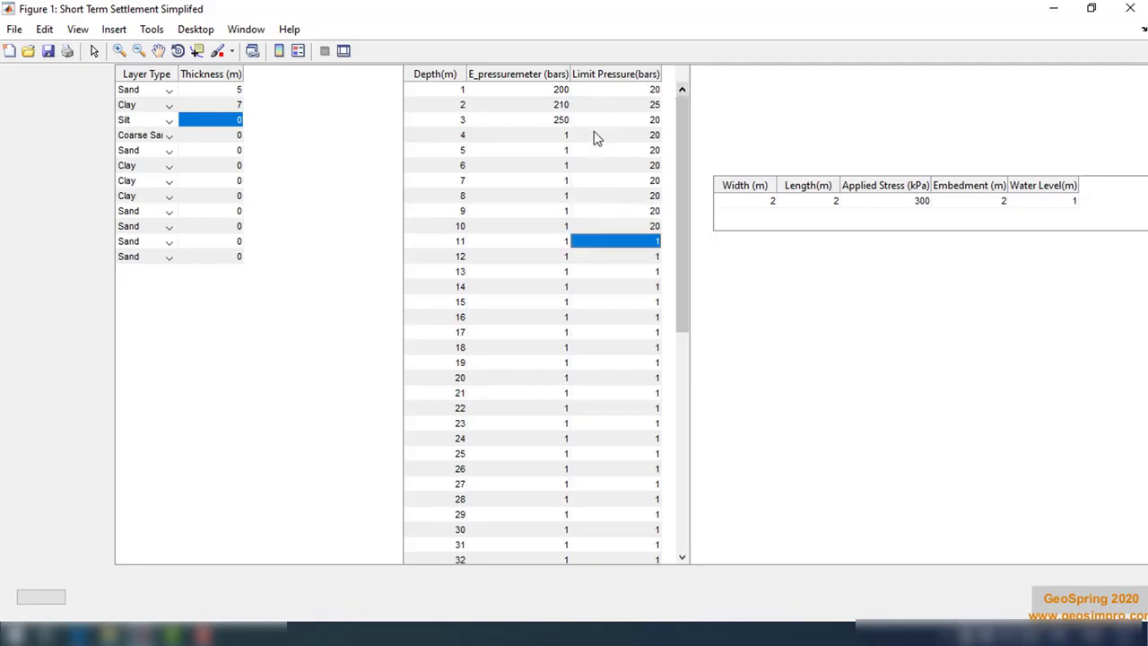
Step: Set the pressuremeter modulus to 250 bars at depths 4 to 8 m and 10 m, and to 25 bars at 9 m
{"action": "double_click", "coordinate": [560, 136]}
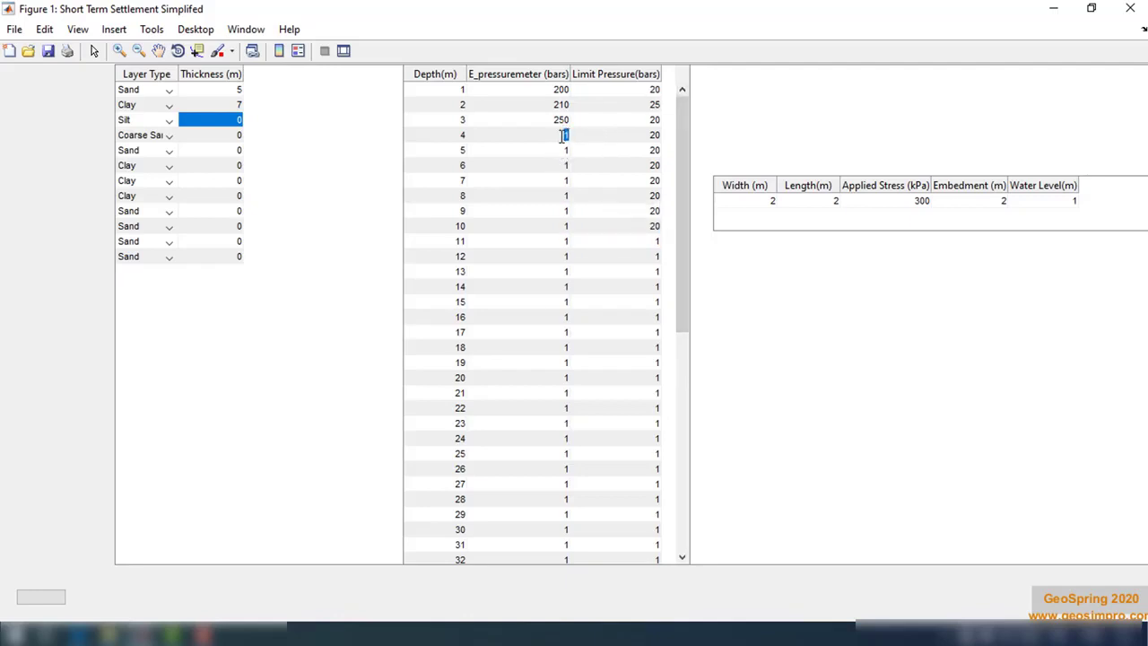
{"action": "key", "text": "Return"}
{"action": "type", "text": "250"}
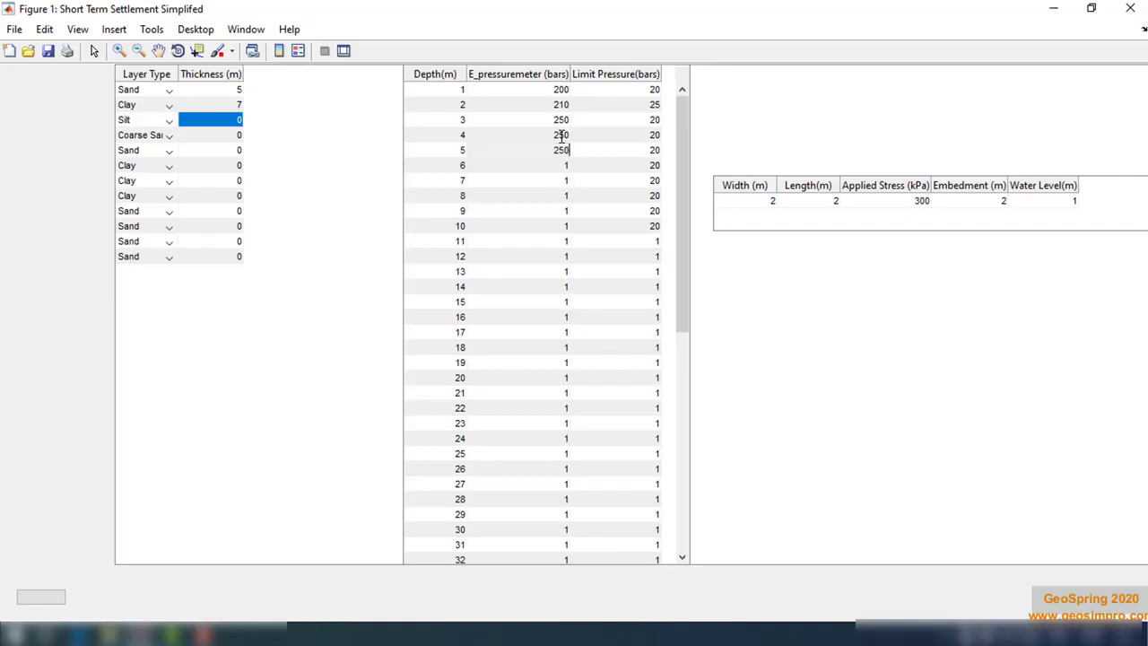
{"action": "key", "text": "Return"}
{"action": "type", "text": "2"}
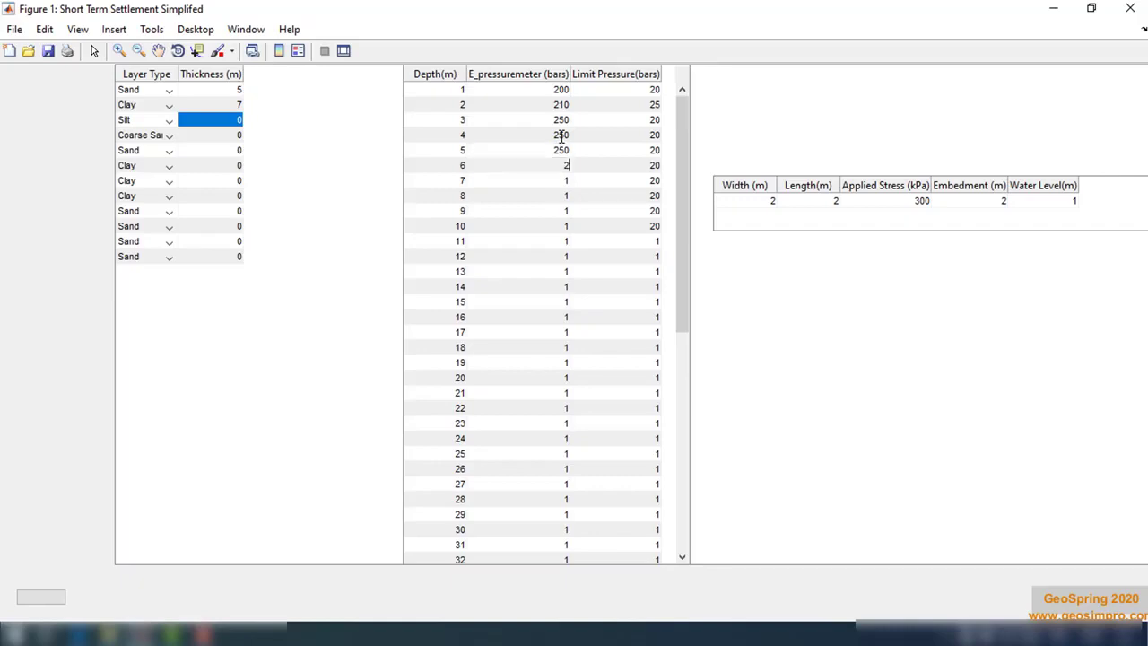
{"action": "type", "text": "50"}
{"action": "key", "text": "Return"}
{"action": "type", "text": "25"}
{"action": "key", "text": "Return"}
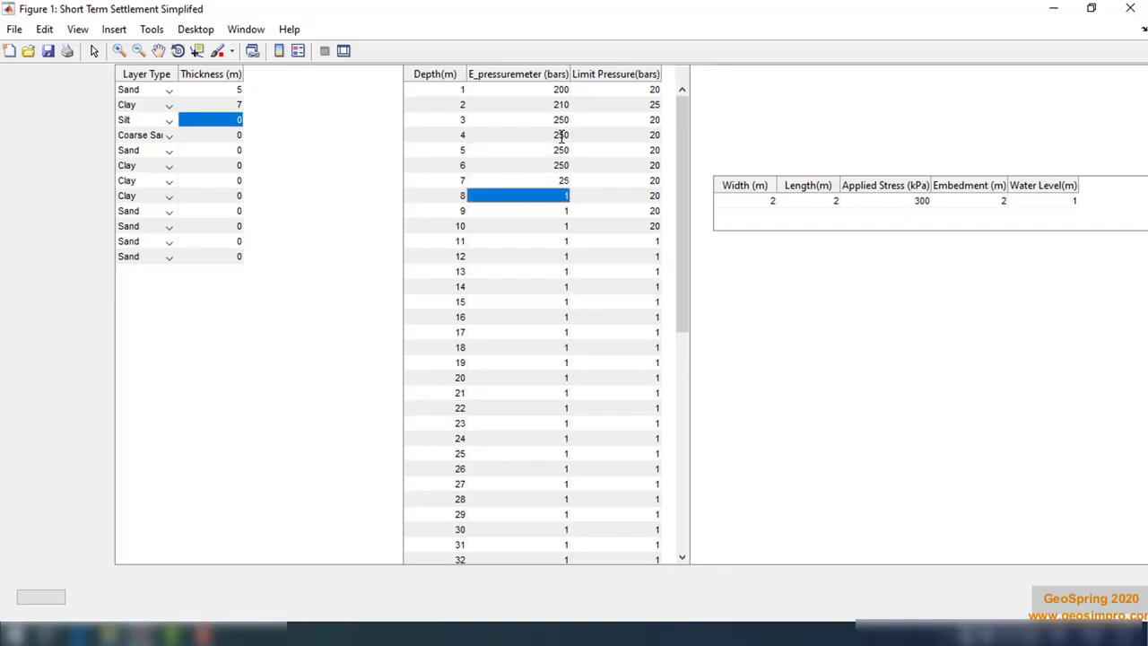
{"action": "key", "text": "Up"}
{"action": "key", "text": "F2"}
{"action": "type", "text": "0"}
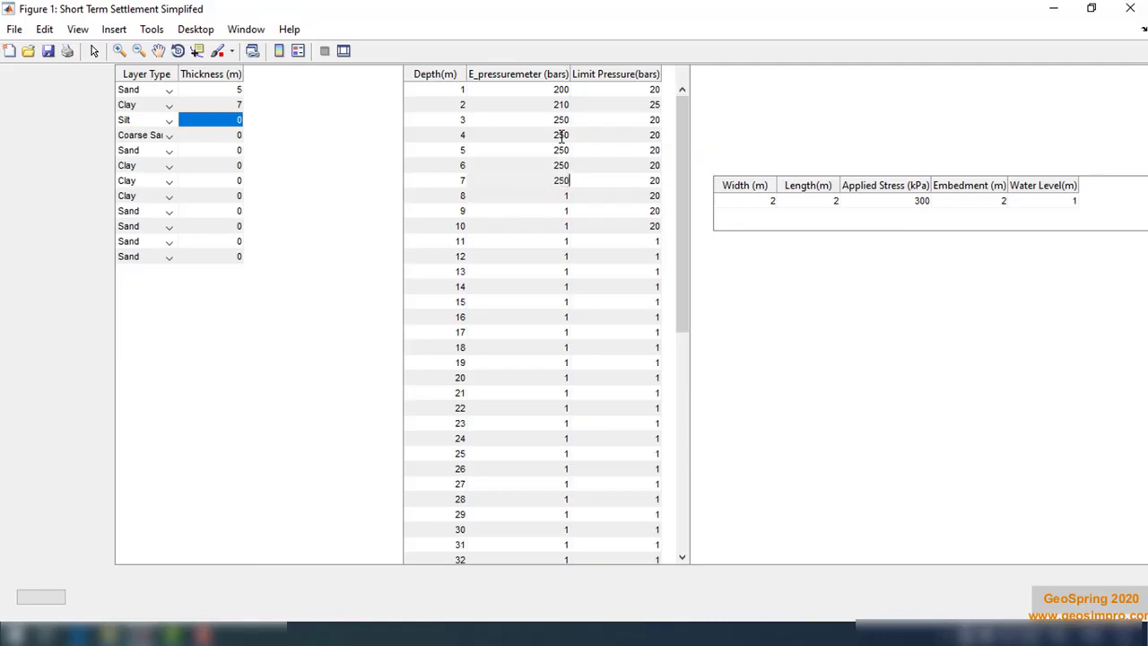
{"action": "key", "text": "Return"}
{"action": "type", "text": "250"}
{"action": "key", "text": "Return"}
{"action": "type", "text": "25"}
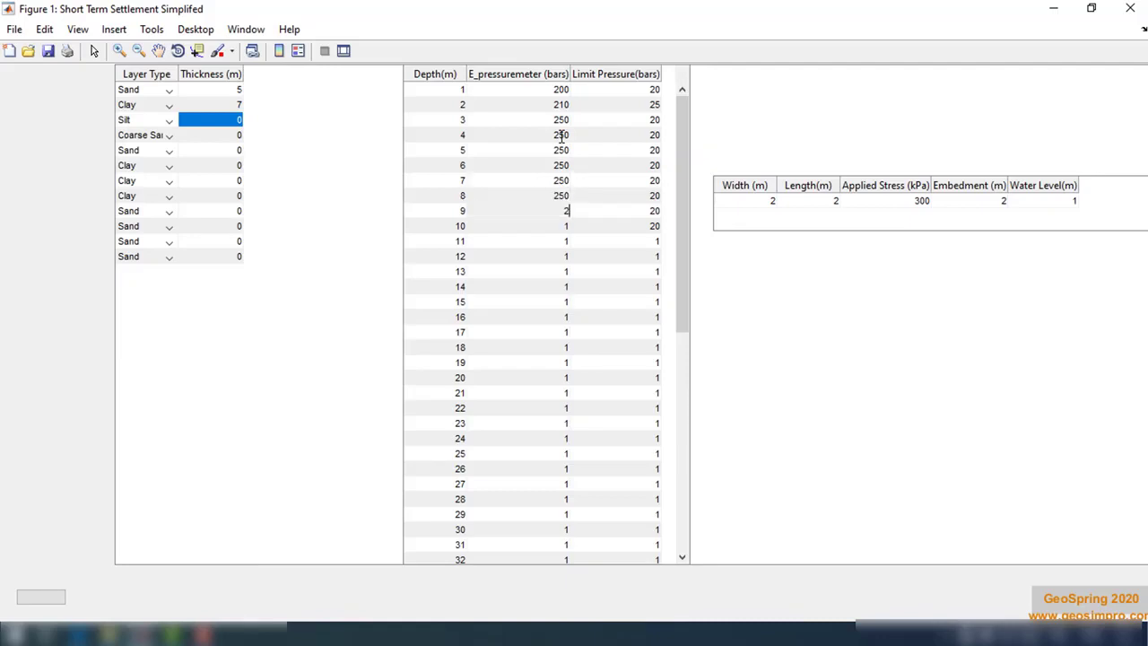
{"action": "key", "text": "Return"}
{"action": "type", "text": "2"}
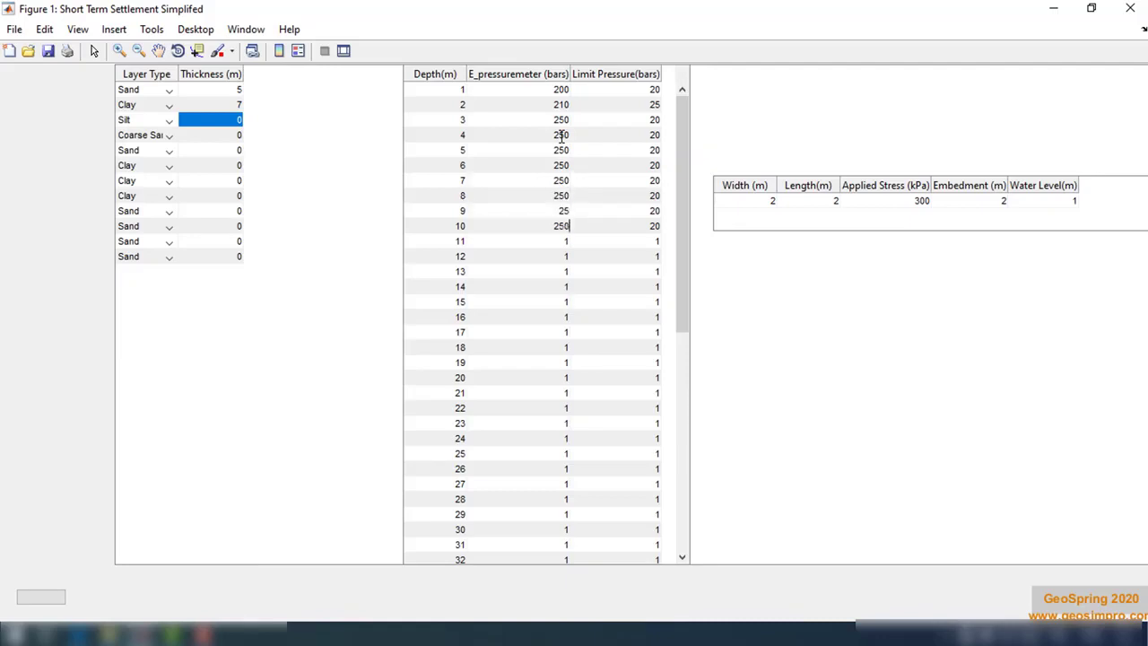
{"action": "type", "text": "50"}
{"action": "key", "text": "Return"}
Step: Set the footing's width to 2.5 m, its length to 3 m and the applied stress to 200 kPa
{"action": "double_click", "coordinate": [769, 202]}
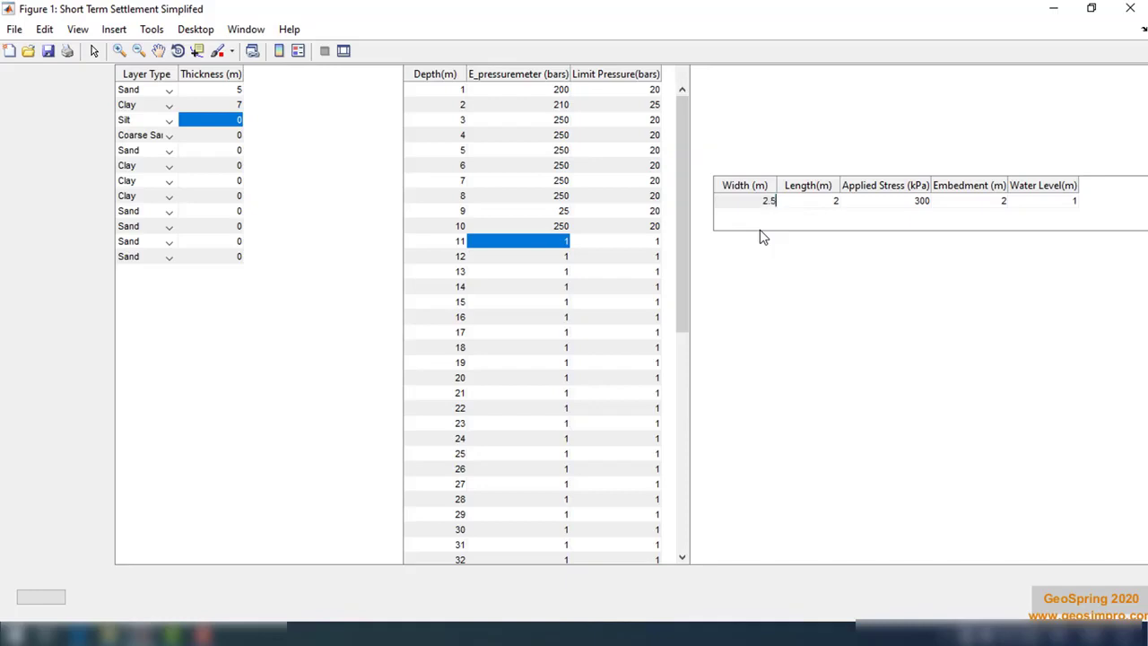
{"action": "key", "text": "Return"}
{"action": "double_click", "coordinate": [834, 201]}
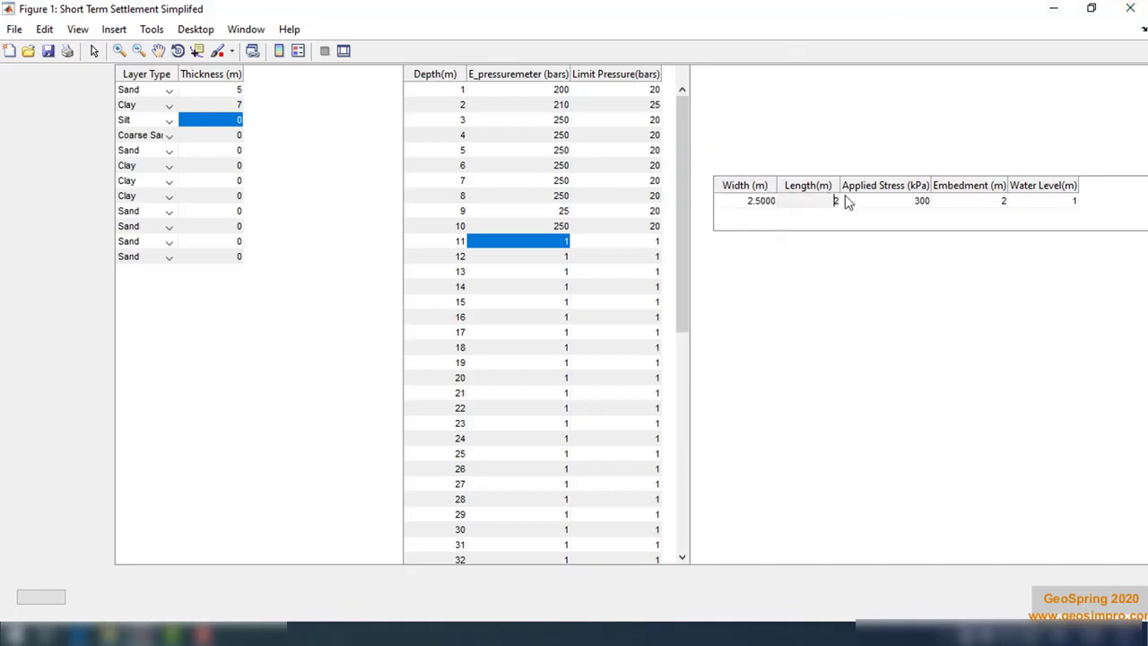
{"action": "double_click", "coordinate": [844, 196]}
{"action": "left_click", "coordinate": [847, 198]}
{"action": "double_click", "coordinate": [837, 198]}
{"action": "type", "text": "3"}
{"action": "key", "text": "Return"}
{"action": "double_click", "coordinate": [912, 201]}
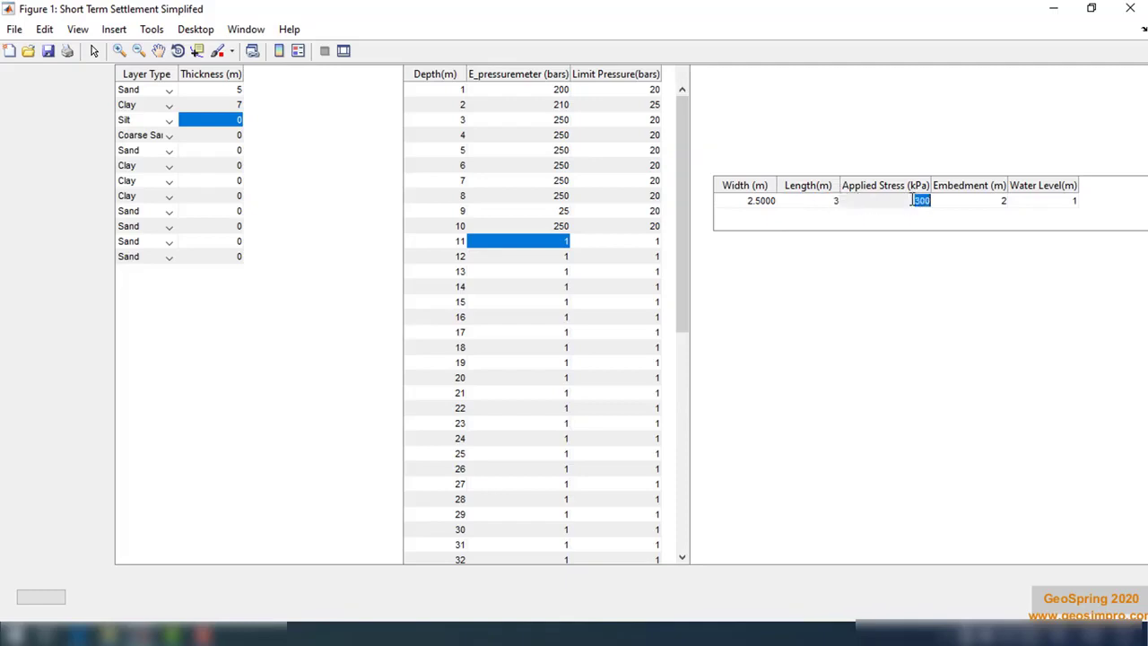
{"action": "type", "text": "200"}
{"action": "key", "text": "Return"}
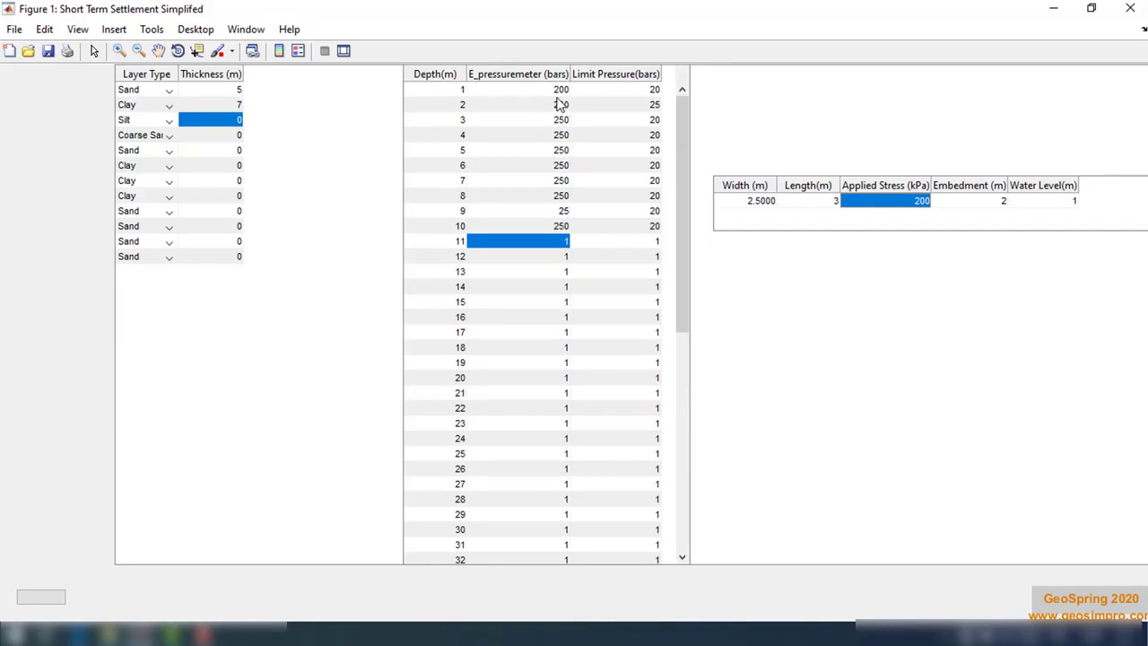
Step: Calculate the short-term settlement along the footing width and reposition the result plot for viewing
{"action": "left_click", "coordinate": [42, 600]}
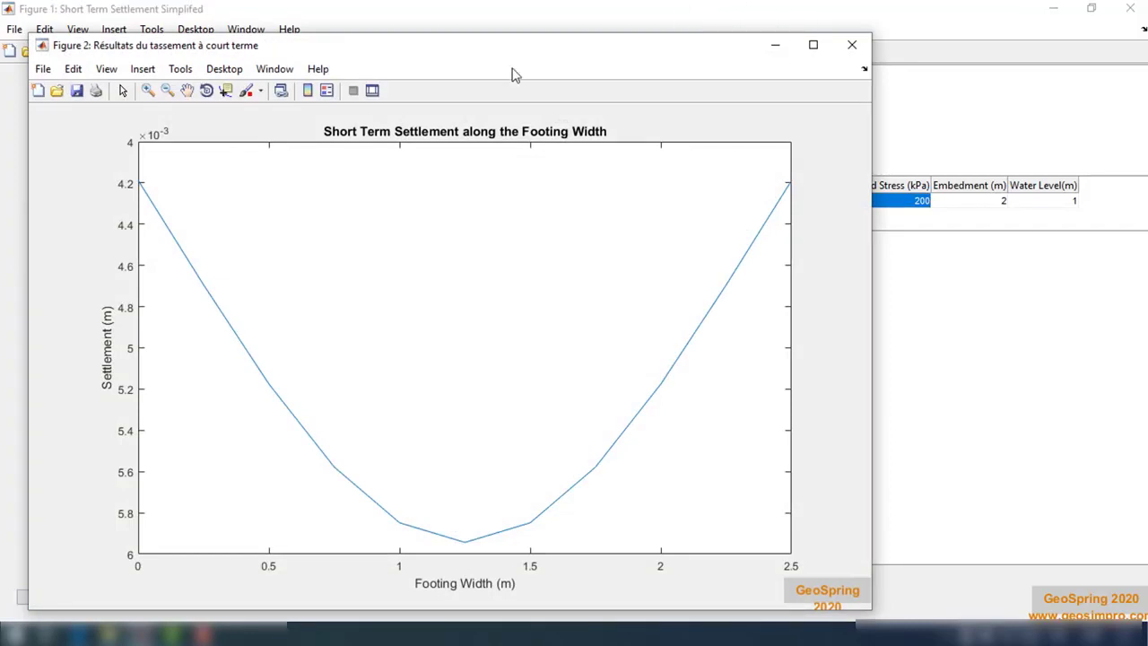
{"action": "left_click_drag", "start_coordinate": [557, 53], "coordinate": [666, 36]}
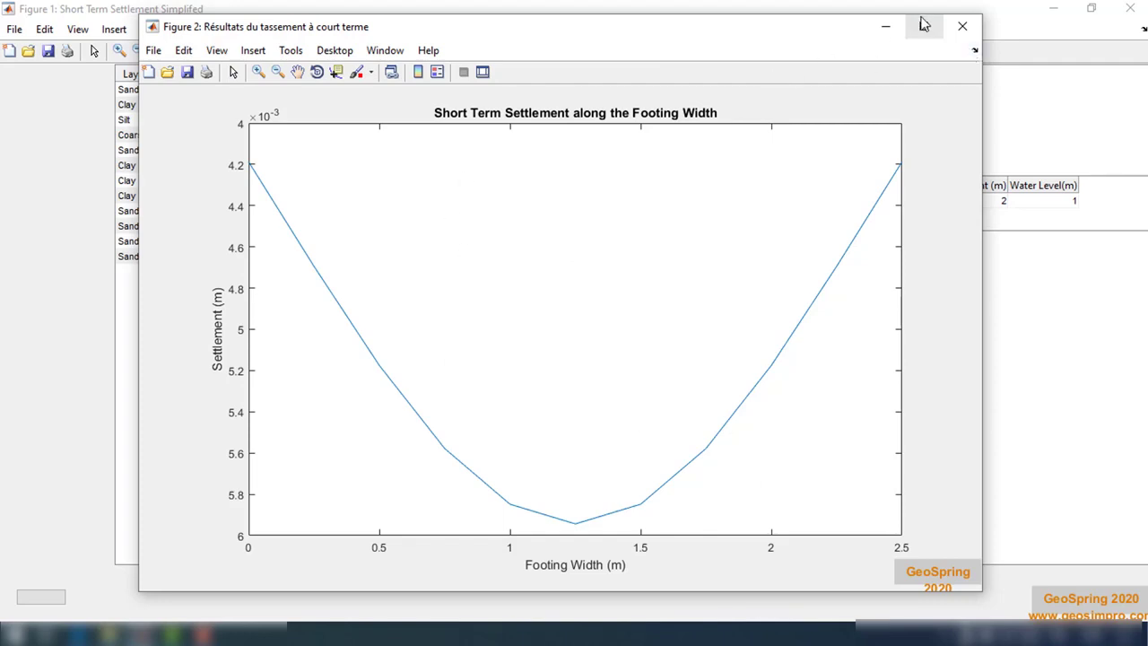
Step: Close the short-term settlement result and input windows, and open the single footing's oedometric settlement calculation in a maximized window
{"action": "left_click", "coordinate": [962, 34]}
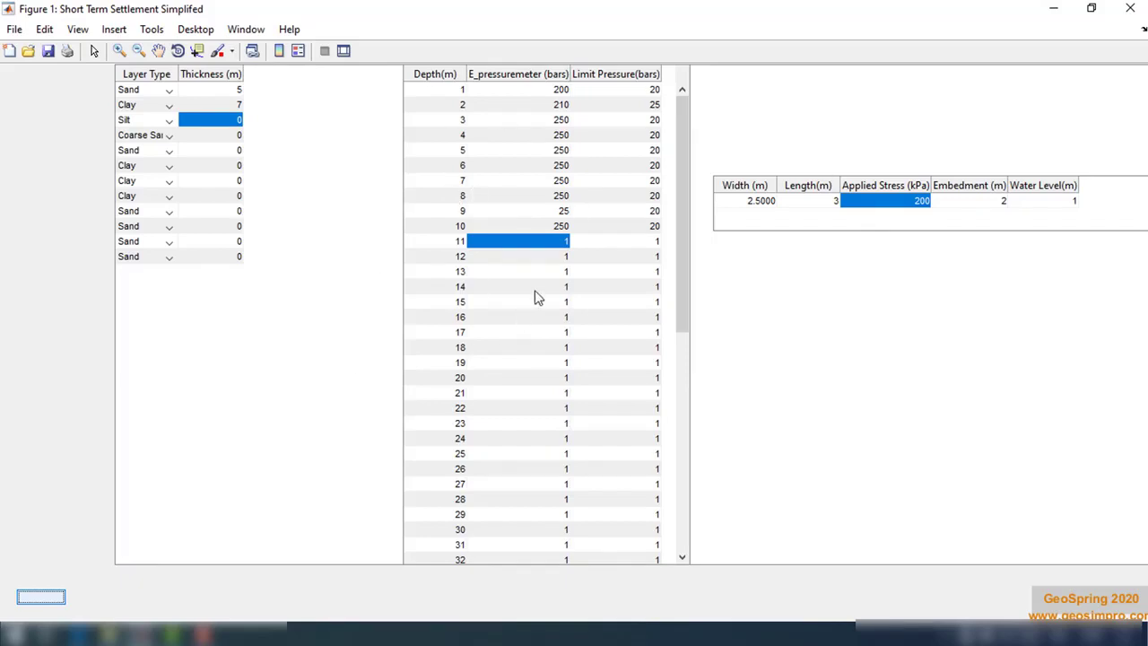
{"action": "left_click", "coordinate": [1143, 7]}
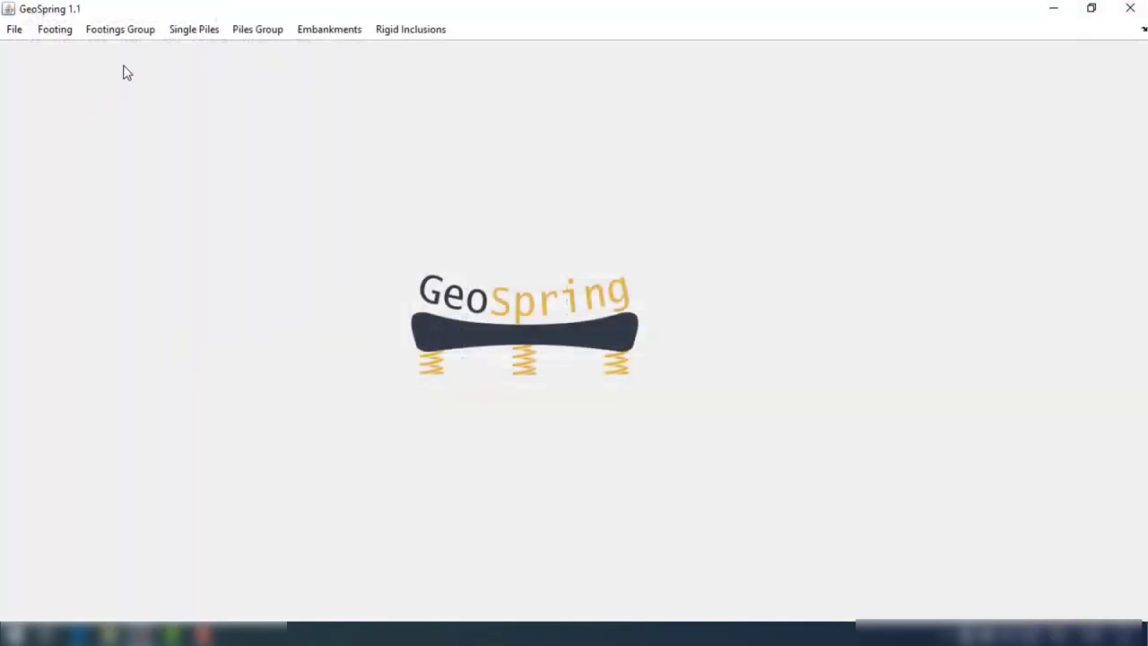
{"action": "left_click", "coordinate": [133, 32]}
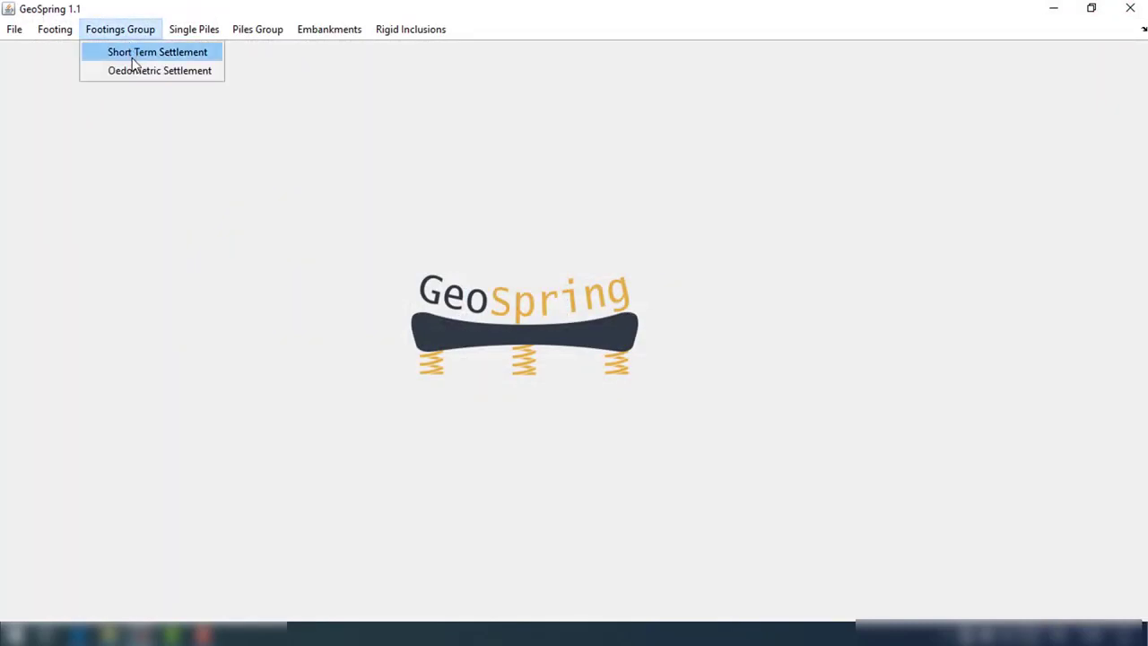
{"action": "mouse_move", "coordinate": [62, 28]}
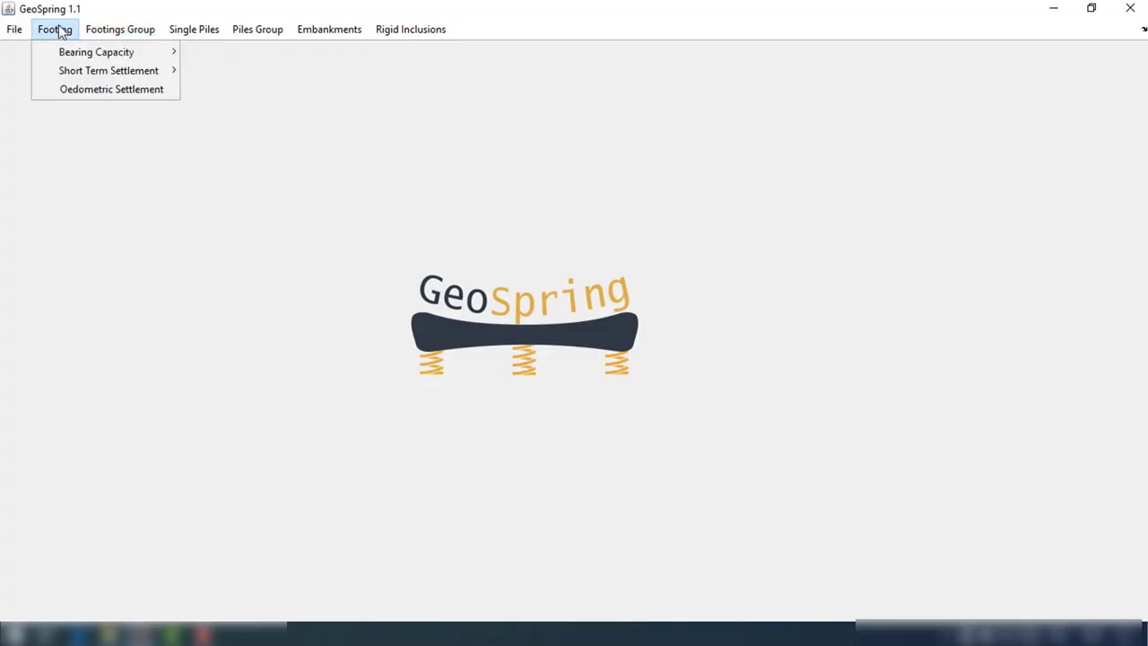
{"action": "left_click", "coordinate": [101, 92]}
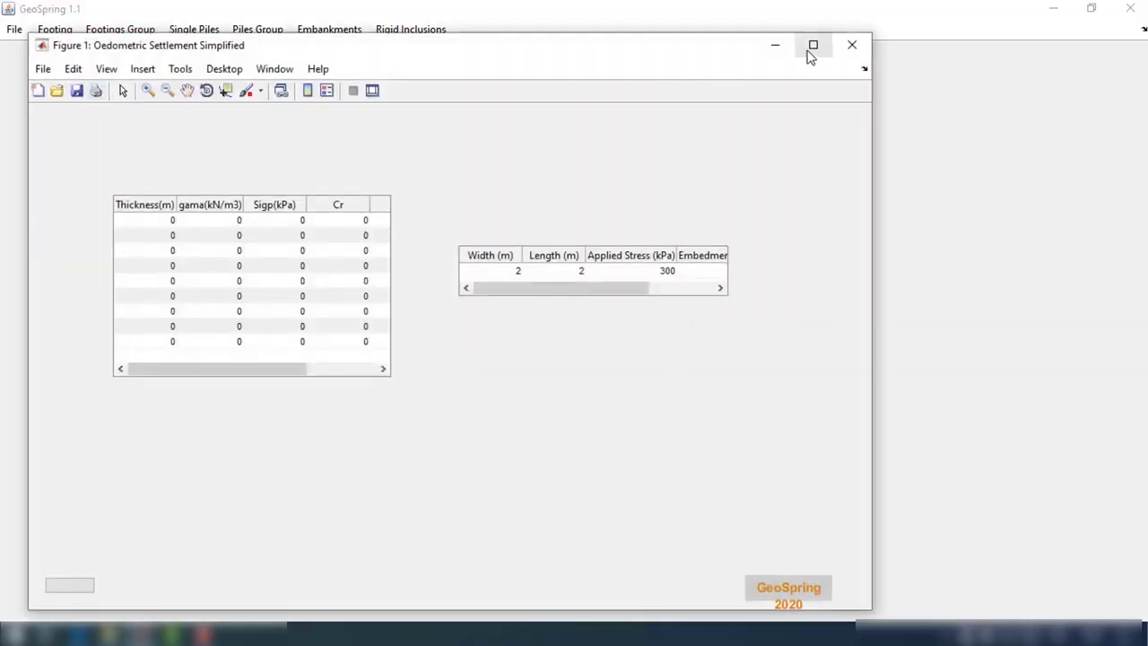
{"action": "left_click", "coordinate": [812, 45]}
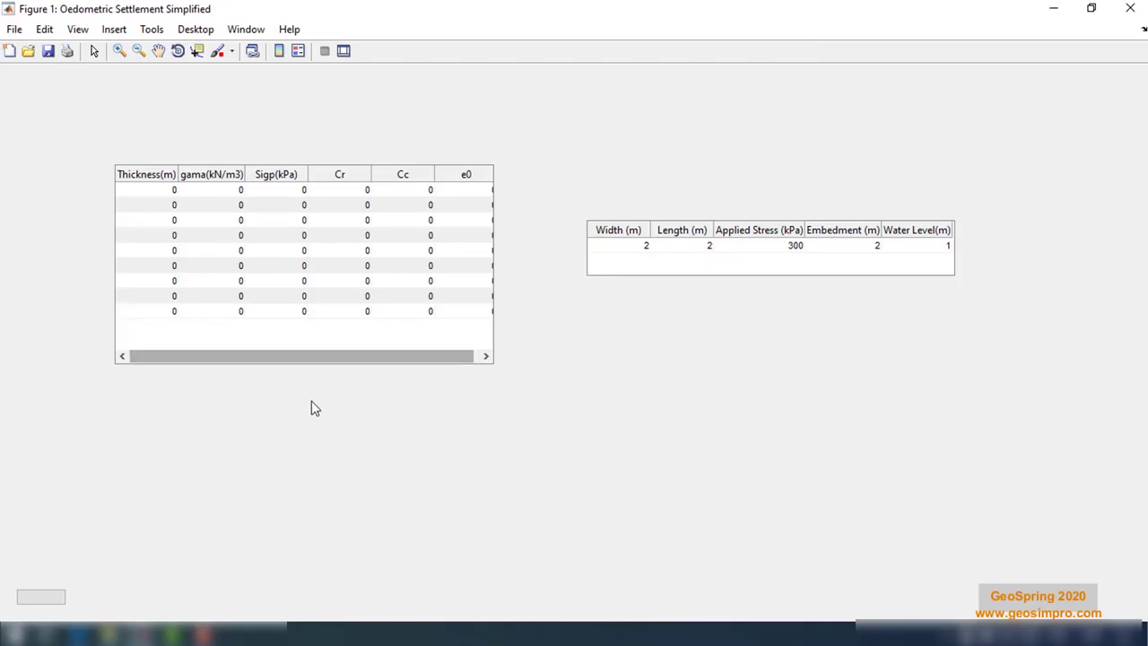
Step: Set the thickness of the first and second soil layers to 5 m each
{"action": "left_click_drag", "start_coordinate": [384, 364], "coordinate": [412, 368]}
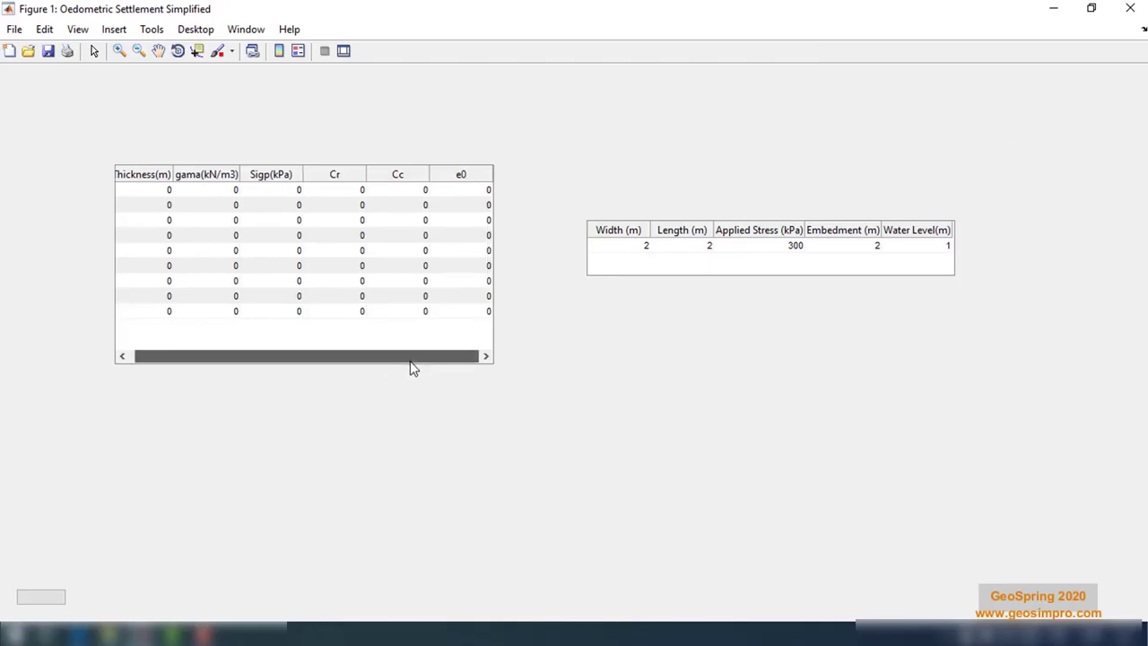
{"action": "double_click", "coordinate": [156, 189]}
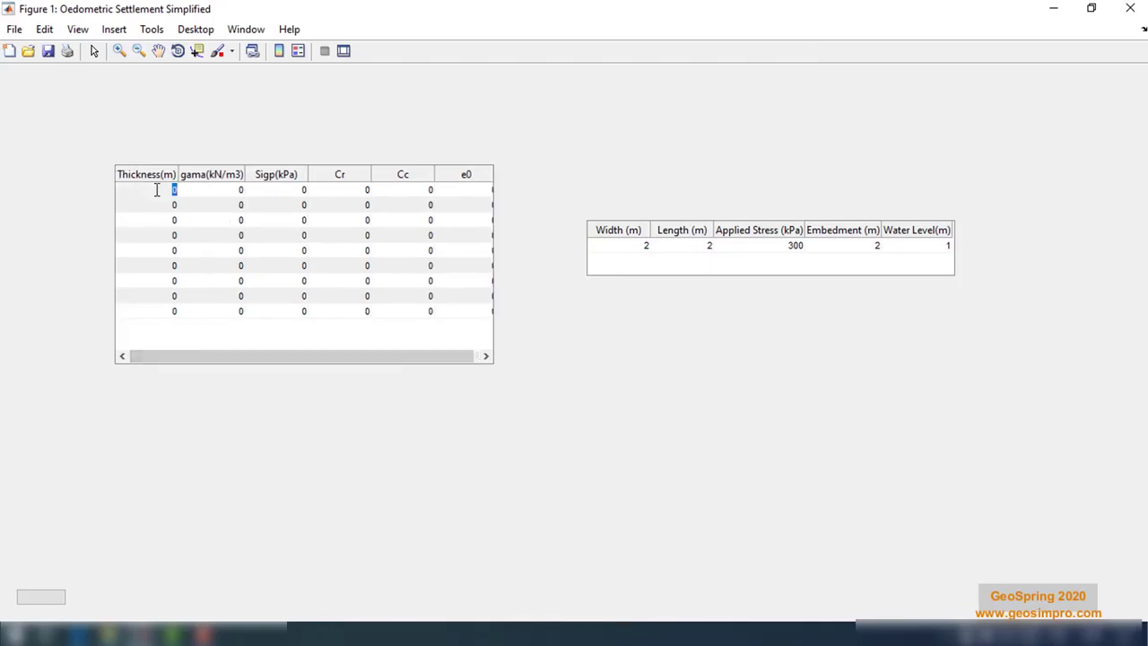
{"action": "type", "text": "5"}
{"action": "key", "text": "Return"}
{"action": "type", "text": "5"}
Step: Set the unit weight (gama) of the first two soil layers to 18 kN/m3 each
{"action": "double_click", "coordinate": [230, 187]}
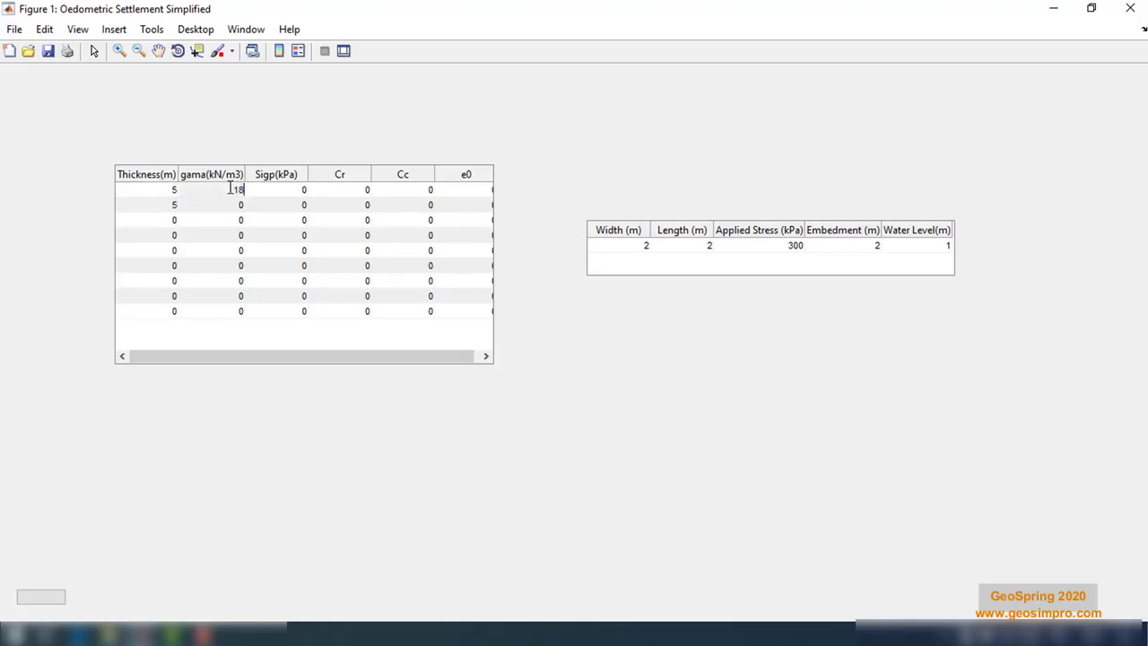
{"action": "key", "text": "Return"}
{"action": "type", "text": "18"}
{"action": "key", "text": "Return"}
Step: Set the preconsolidation stress (Sigp) to 150 kPa for the first layer and 200 kPa for the second
{"action": "double_click", "coordinate": [302, 190]}
{"action": "type", "text": "150"}
{"action": "key", "text": "Return"}
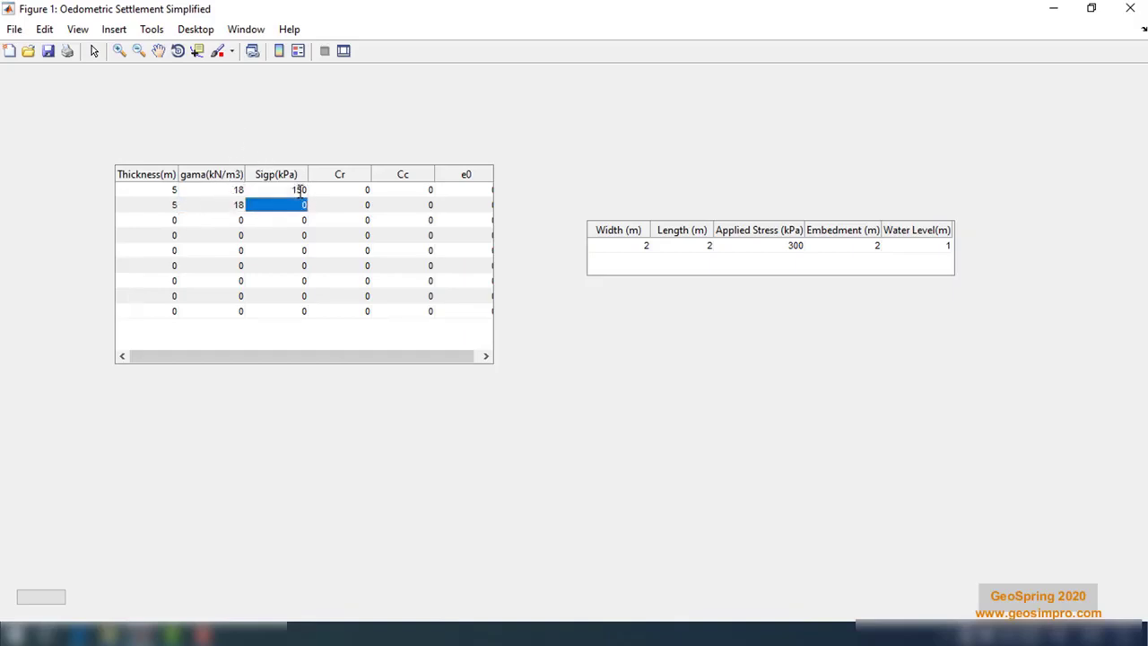
{"action": "type", "text": "200"}
{"action": "key", "text": "Return"}
Step: Set the recompression index Cr to 0.01 for the first layer and 0.02 for the second
{"action": "double_click", "coordinate": [364, 190]}
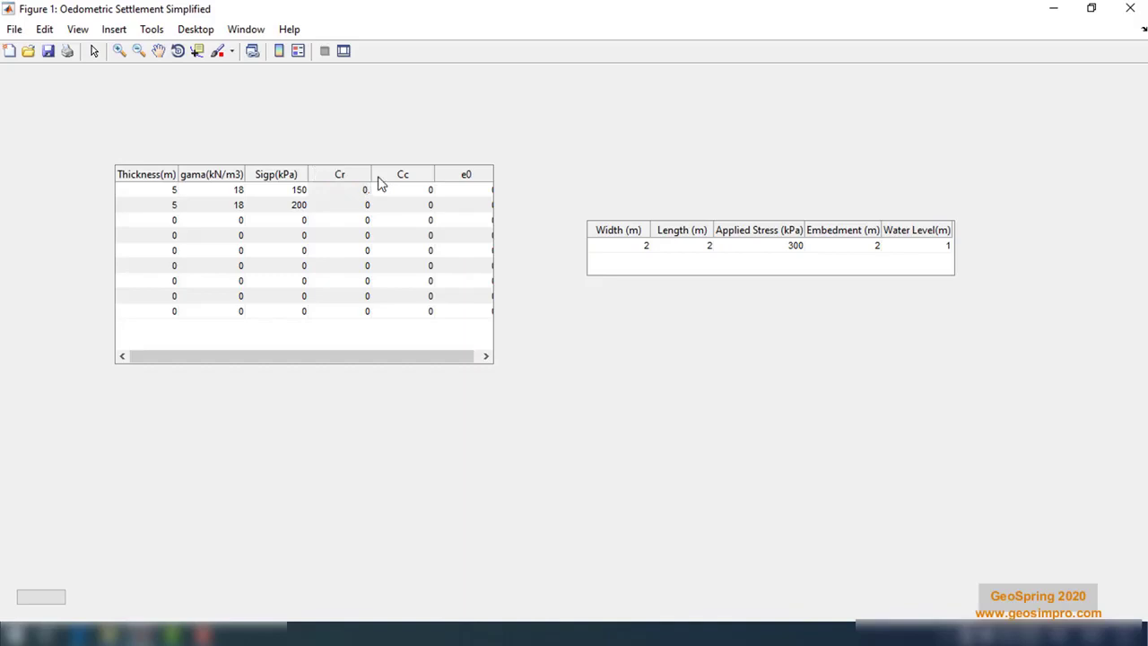
{"action": "type", "text": "1"}
{"action": "key", "text": "Return"}
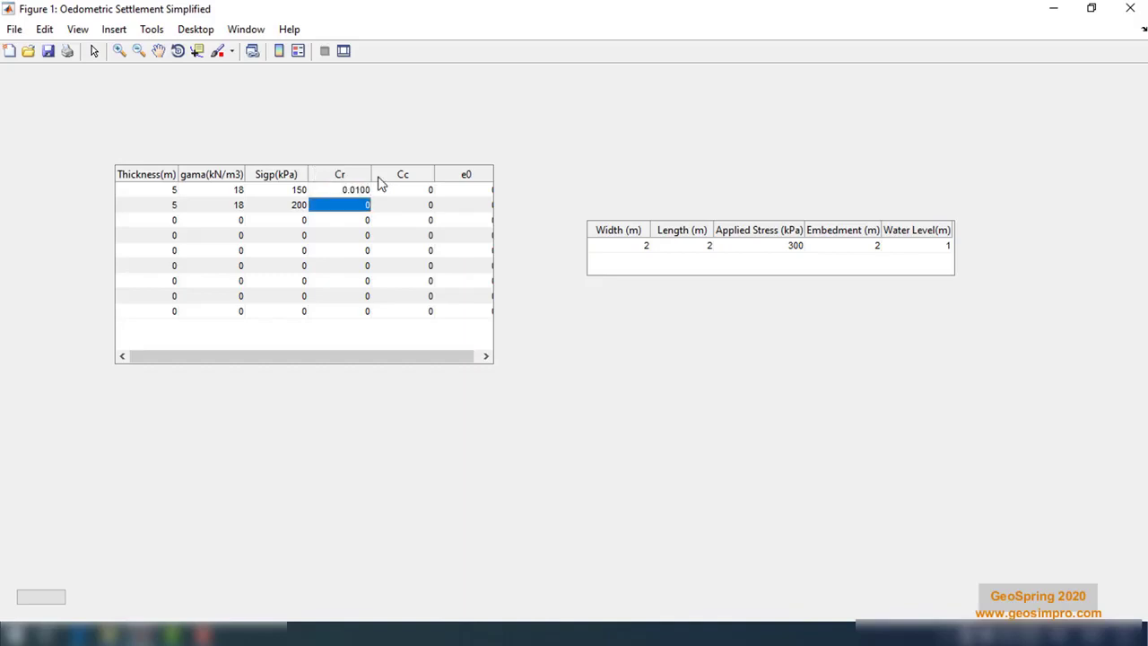
{"action": "type", "text": "0.02"}
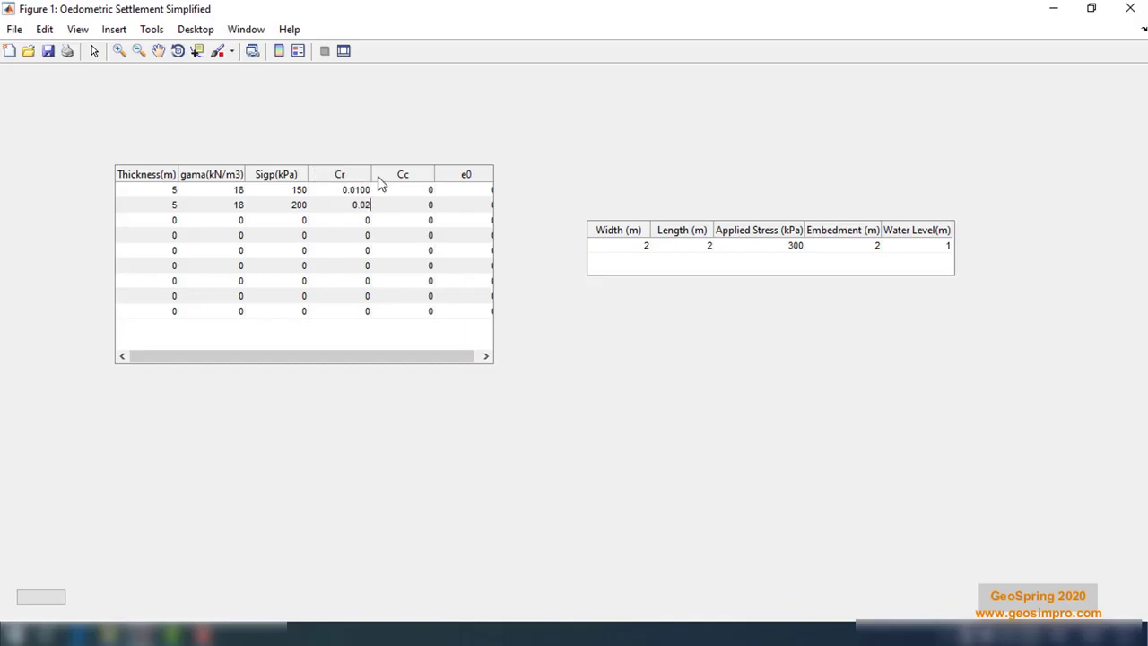
{"action": "key", "text": "Return"}
Step: Set the compression index Cc to 0.15 for the first layer and 0.2 for the second
{"action": "double_click", "coordinate": [406, 190]}
{"action": "type", "text": "0.15"}
{"action": "key", "text": "Return"}
{"action": "type", "text": ".2"}
{"action": "key", "text": "Return"}
{"action": "left_click", "coordinate": [482, 356]}
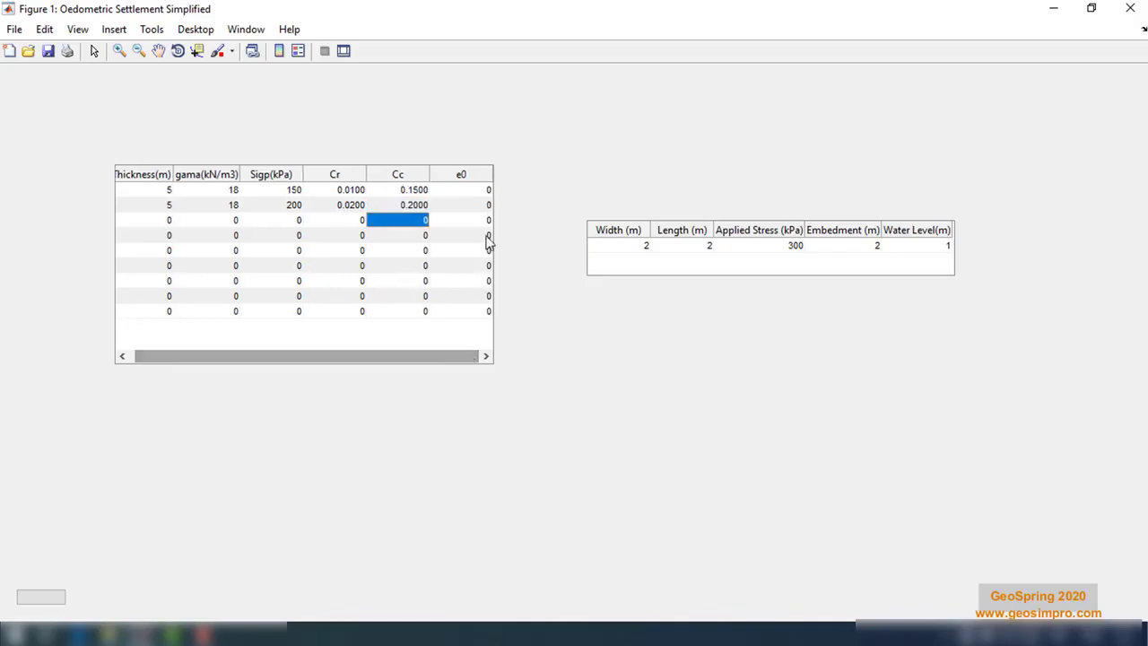
Step: Set the initial void ratio e0 to 1.1 for the first layer and 1 for the second
{"action": "double_click", "coordinate": [472, 190]}
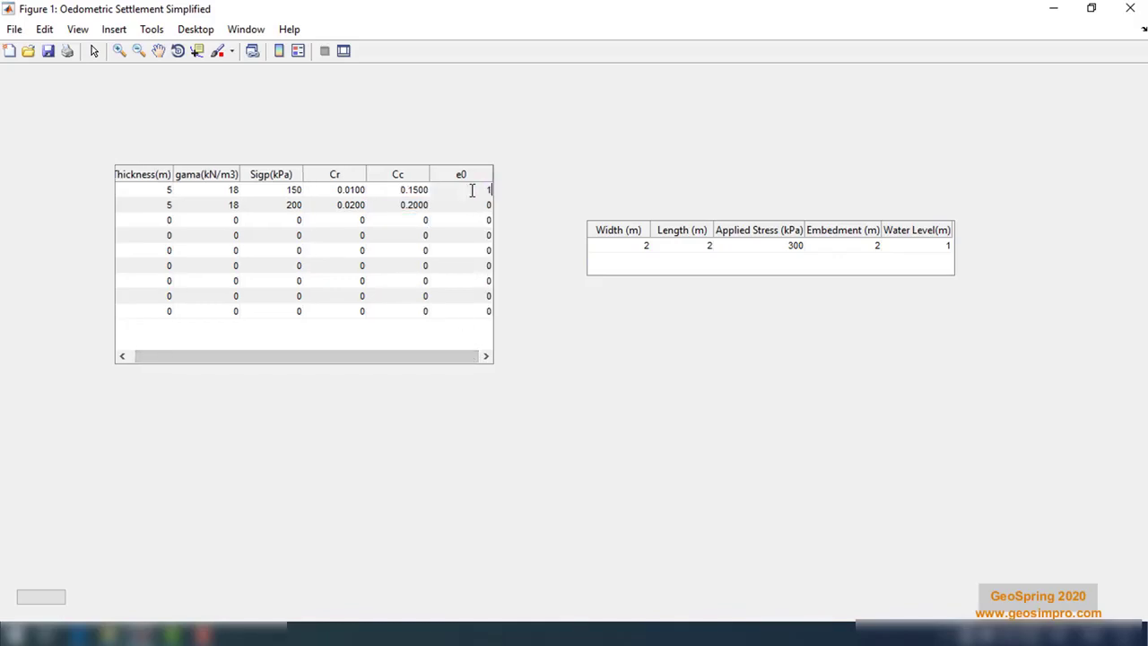
{"action": "type", "text": "1.1"}
{"action": "key", "text": "Return"}
{"action": "type", "text": "1"}
{"action": "key", "text": "Return"}
Step: Set the footing's width and length to 3 m each and its applied stress to 175 kPa
{"action": "double_click", "coordinate": [633, 247]}
{"action": "type", "text": "3"}
{"action": "key", "text": "Return"}
{"action": "double_click", "coordinate": [708, 246]}
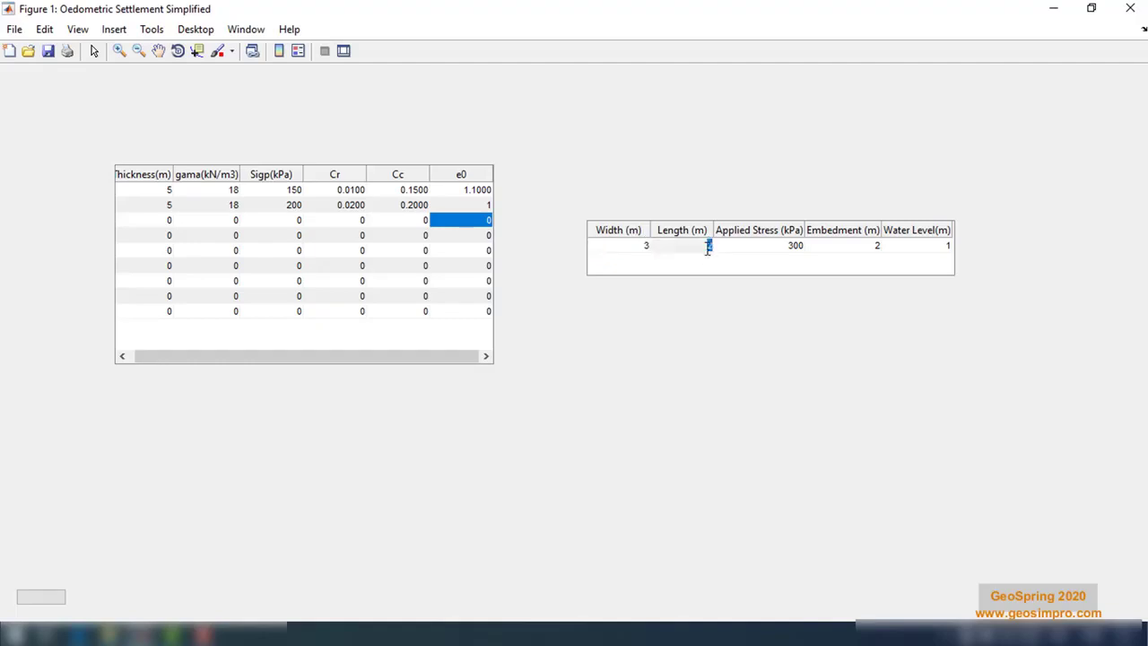
{"action": "type", "text": "3"}
{"action": "key", "text": "Return"}
{"action": "double_click", "coordinate": [795, 248]}
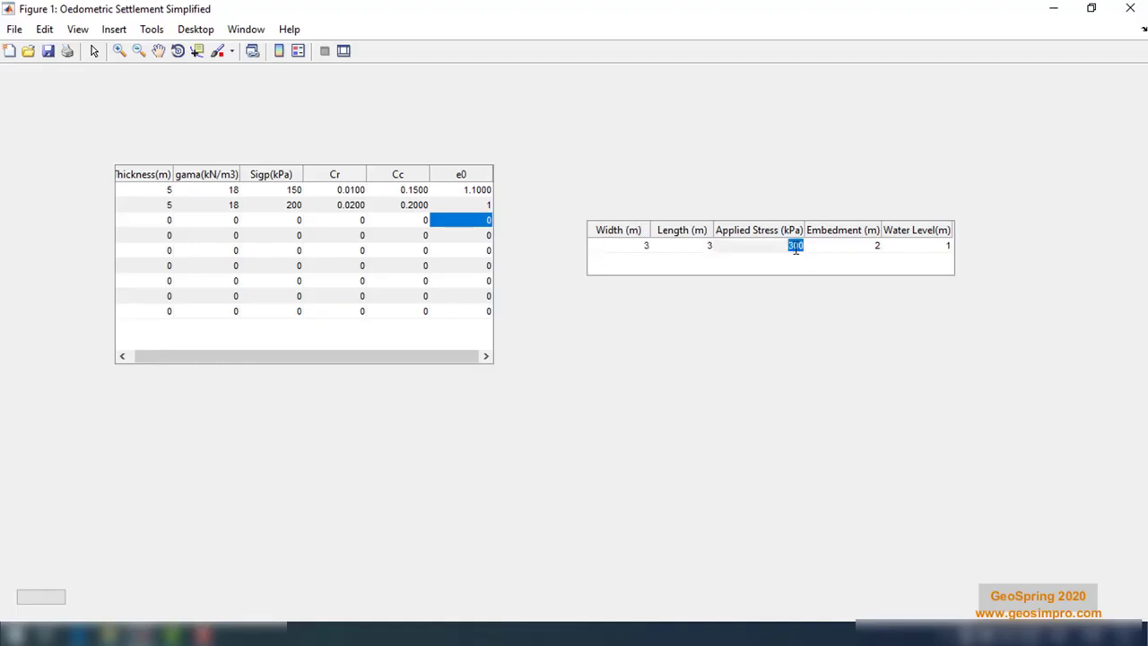
{"action": "type", "text": "75"}
{"action": "key", "text": "Return"}
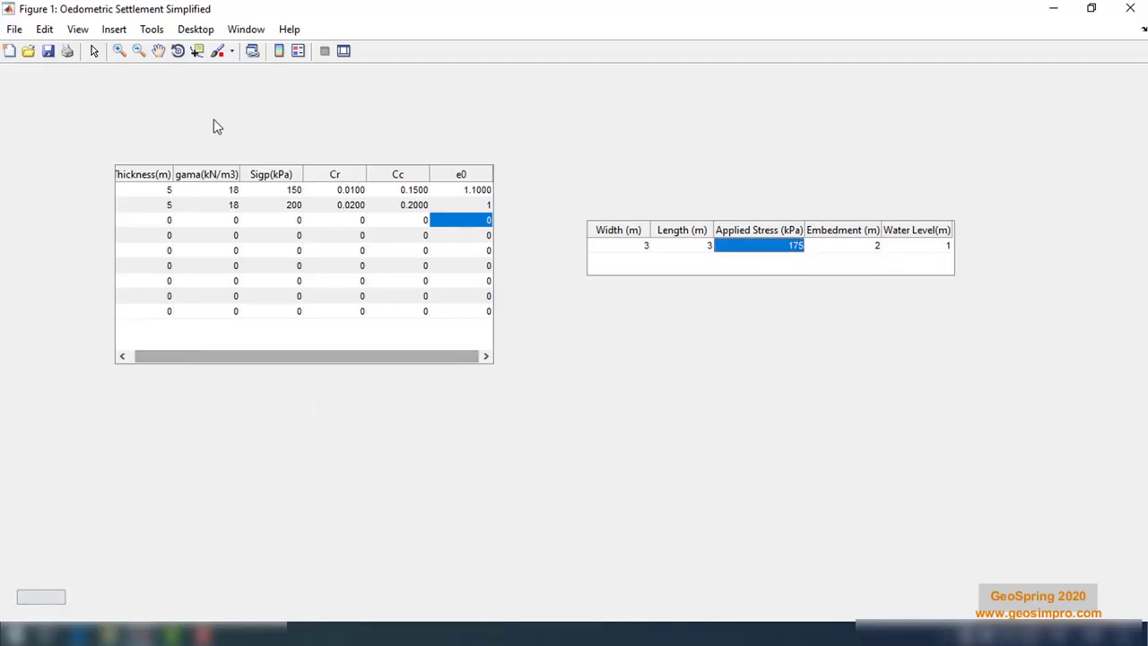
Step: Calculate the oedometric settlement, review the plot along the footing width, and close the results and the input form
{"action": "left_click_drag", "start_coordinate": [216, 358], "coordinate": [187, 368]}
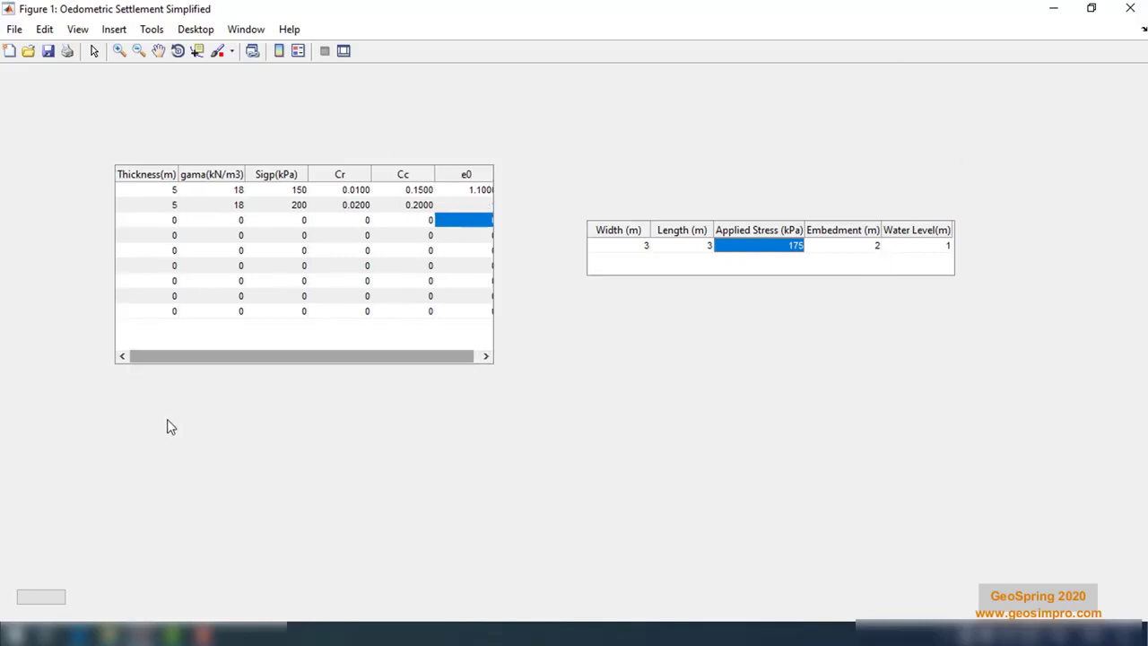
{"action": "left_click", "coordinate": [39, 598]}
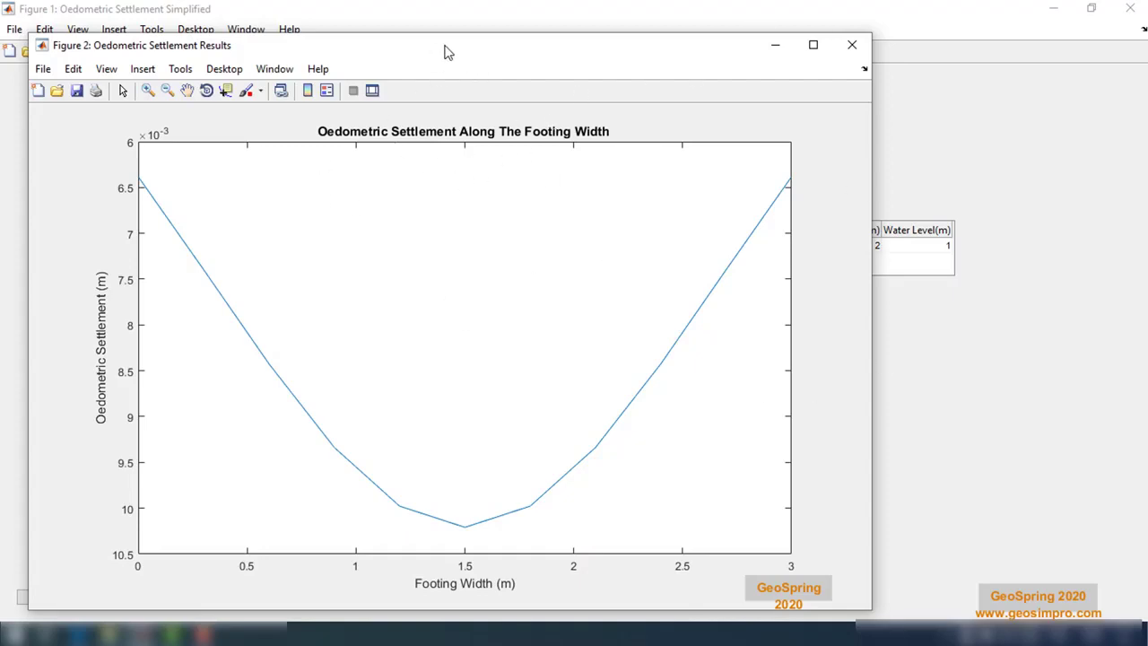
{"action": "left_click_drag", "start_coordinate": [441, 49], "coordinate": [521, 23]}
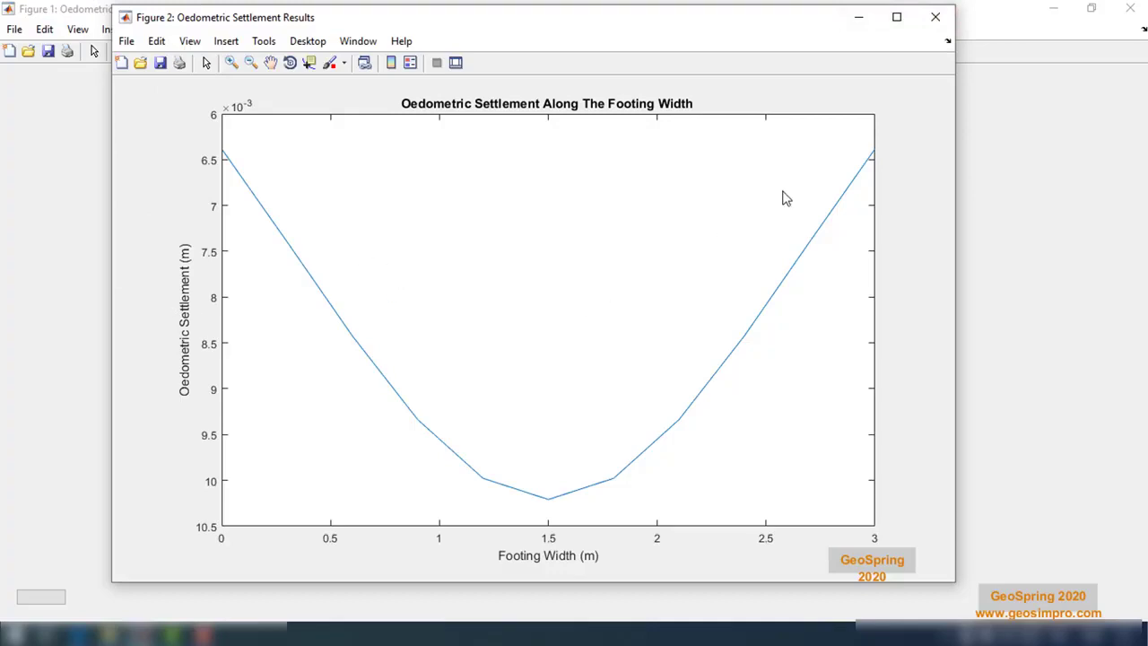
{"action": "left_click", "coordinate": [936, 17]}
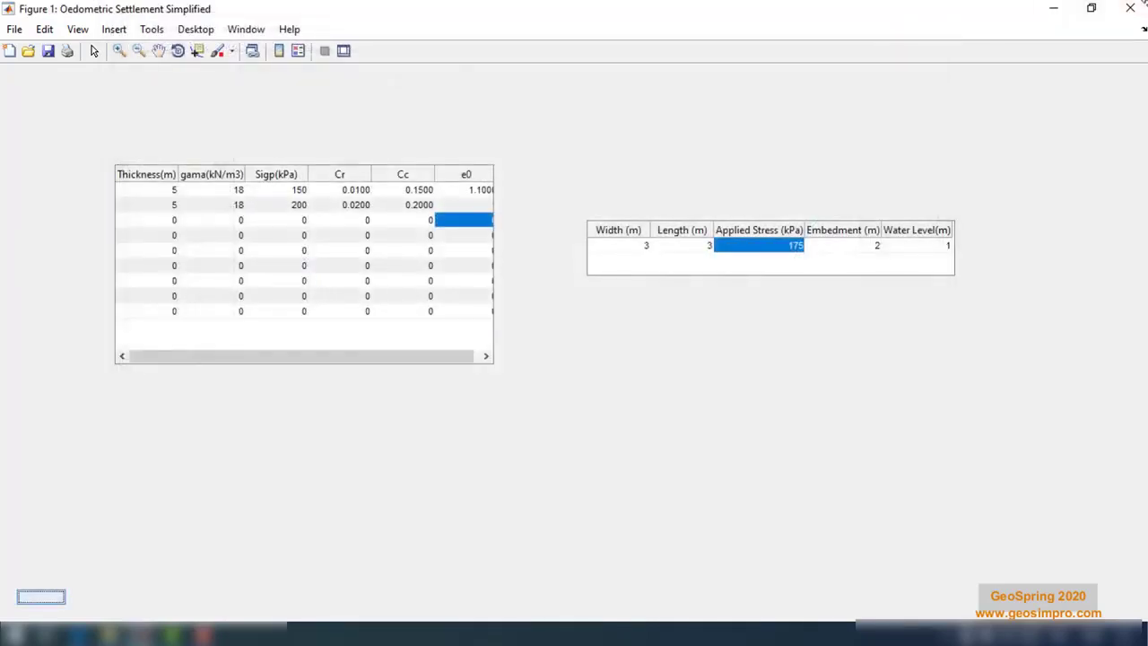
{"action": "left_click", "coordinate": [1128, 9]}
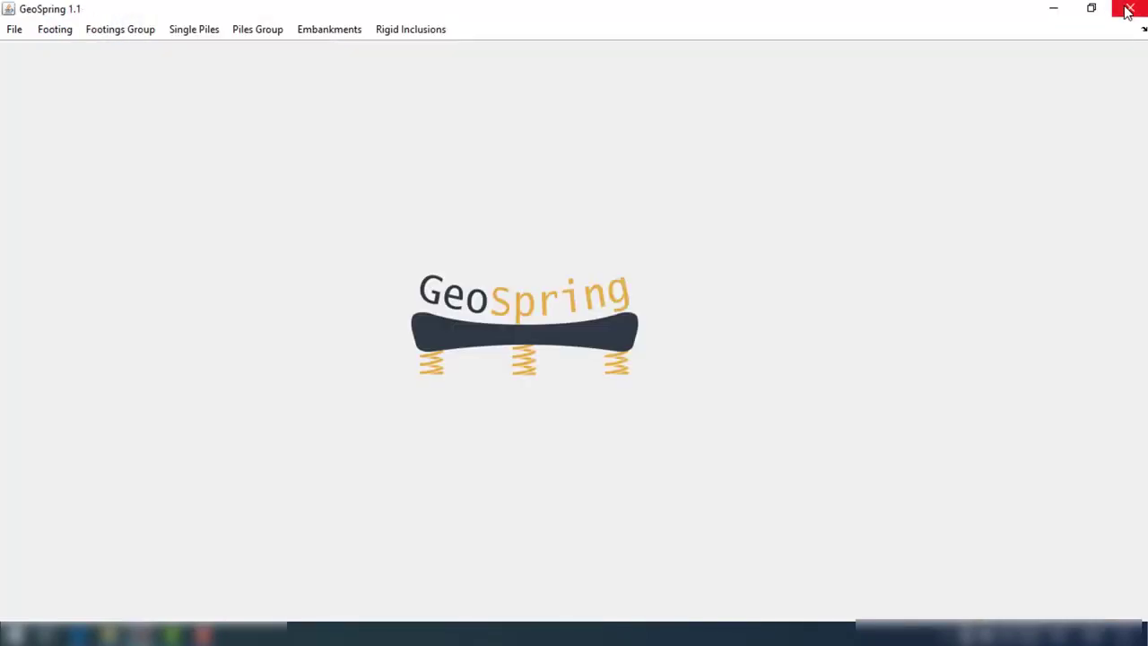
Step: Open the Short Term Settlement calculation for a footings group and maximize its window
{"action": "left_click", "coordinate": [107, 32]}
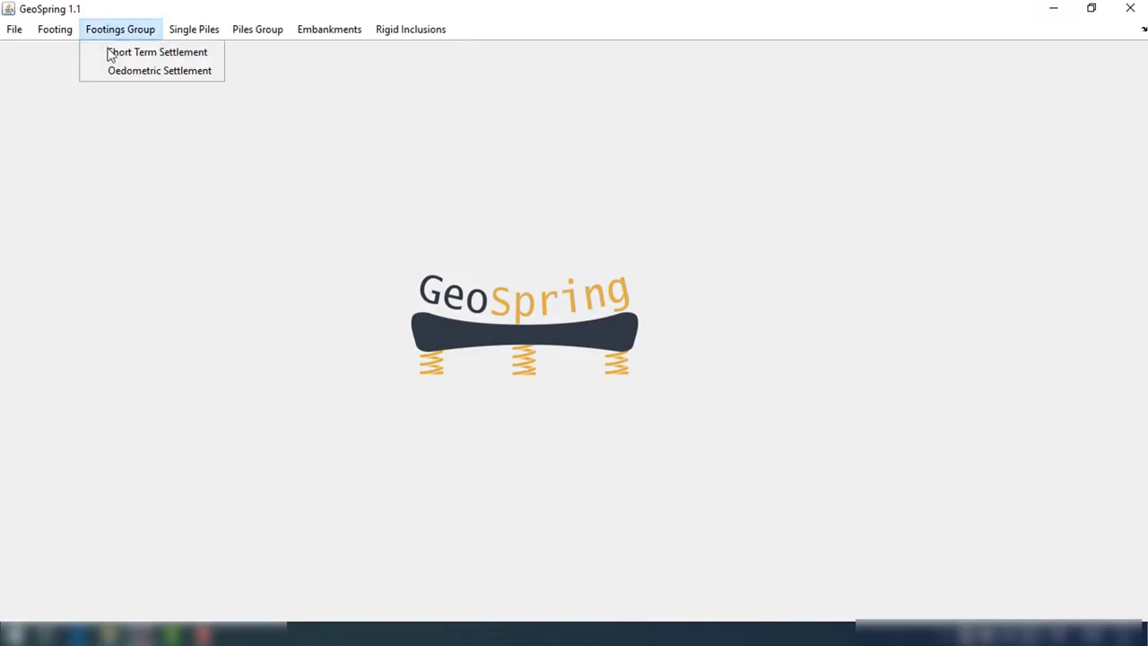
{"action": "left_click", "coordinate": [112, 53]}
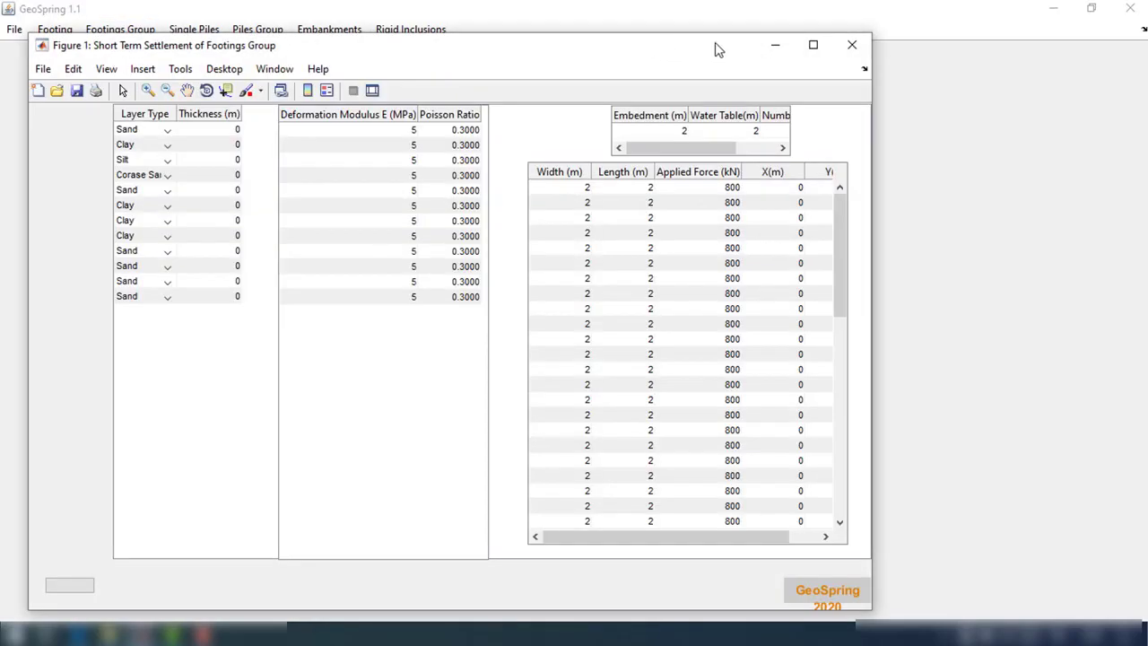
{"action": "left_click", "coordinate": [812, 44]}
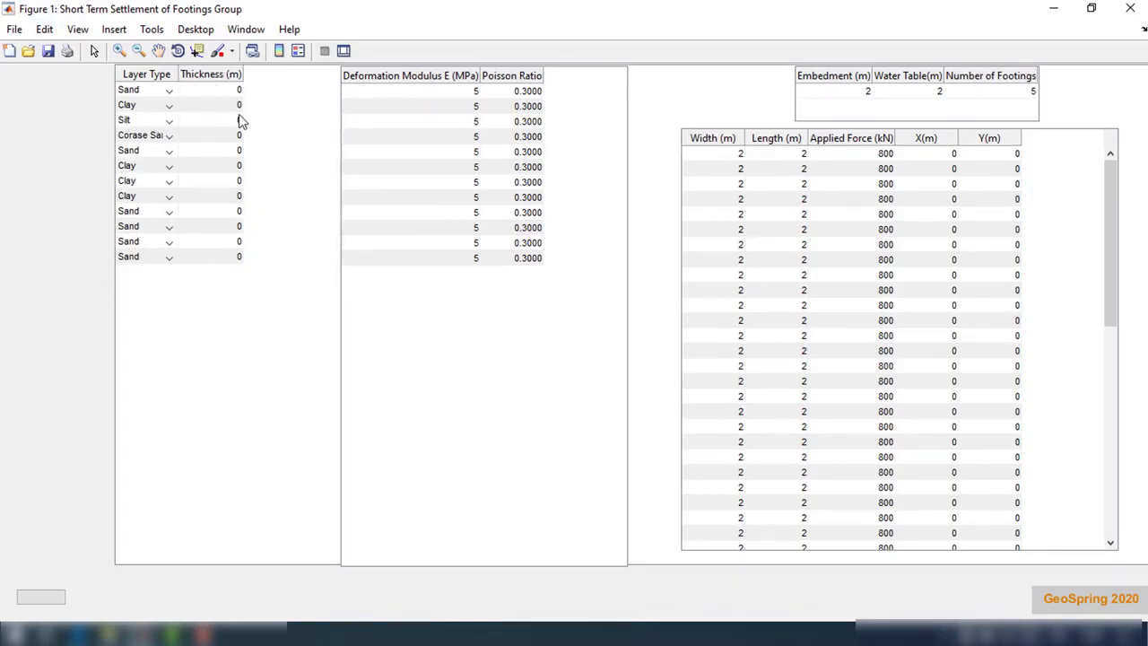
Step: Choose Sand as the first layer's type and set the thicknesses of the first two layers to 5 m and 6 m
{"action": "left_click", "coordinate": [152, 92]}
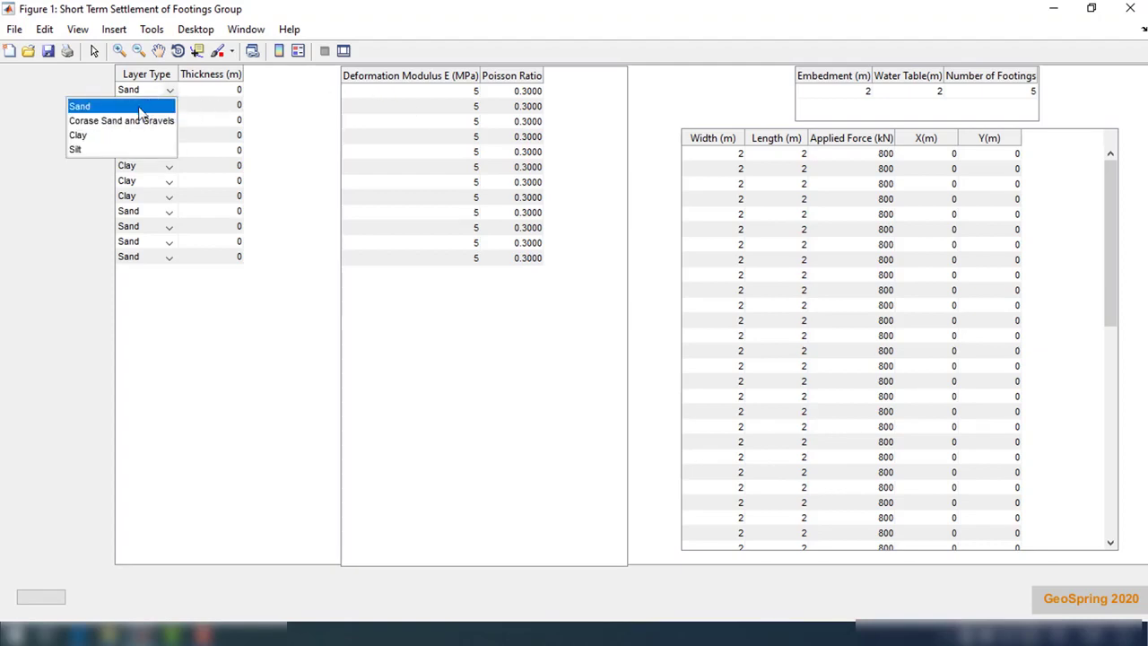
{"action": "left_click", "coordinate": [149, 106]}
{"action": "double_click", "coordinate": [231, 90]}
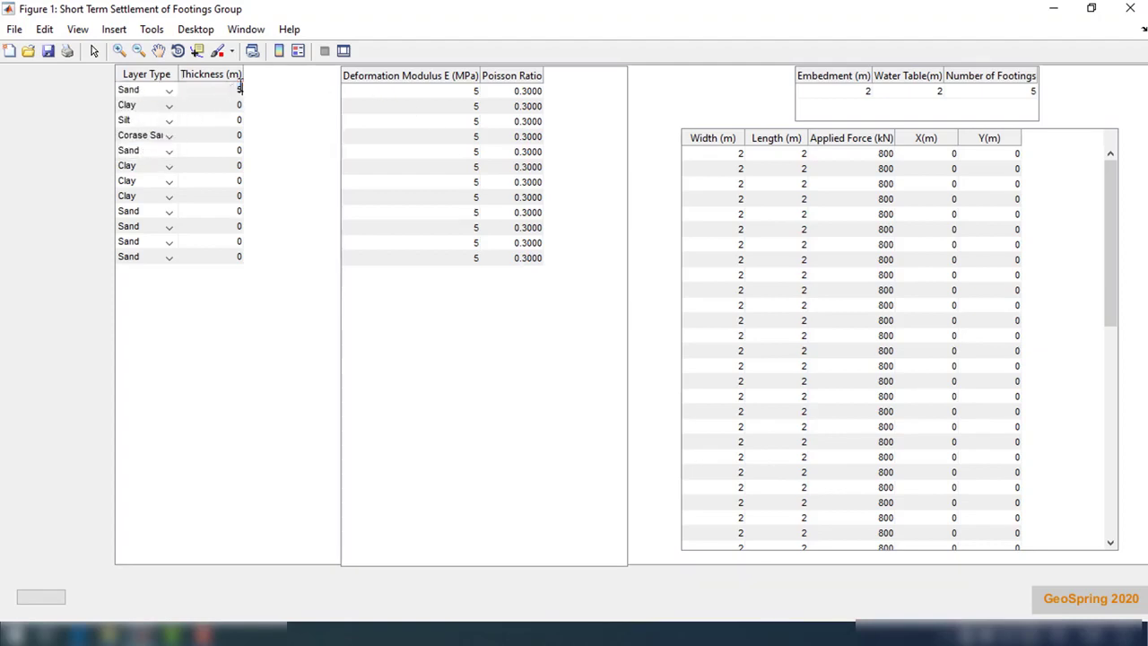
{"action": "key", "text": "Return"}
{"action": "type", "text": "6"}
{"action": "key", "text": "Return"}
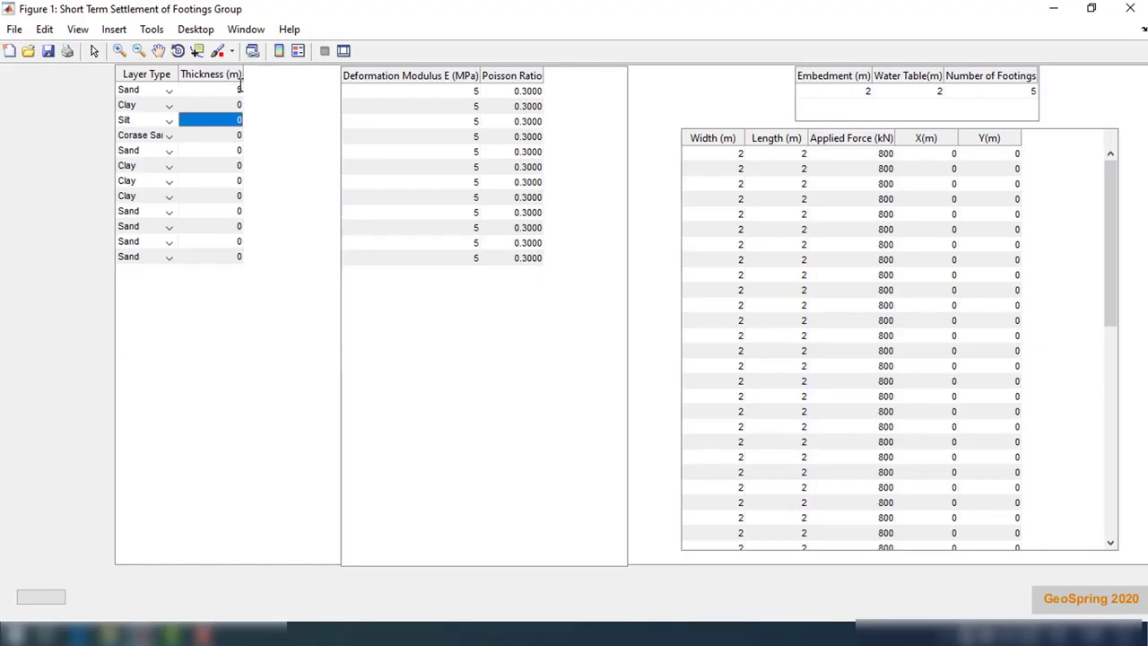
Step: Set the deformation modulus E to 15 MPa for the first layer and 25 MPa for the second
{"action": "double_click", "coordinate": [464, 94]}
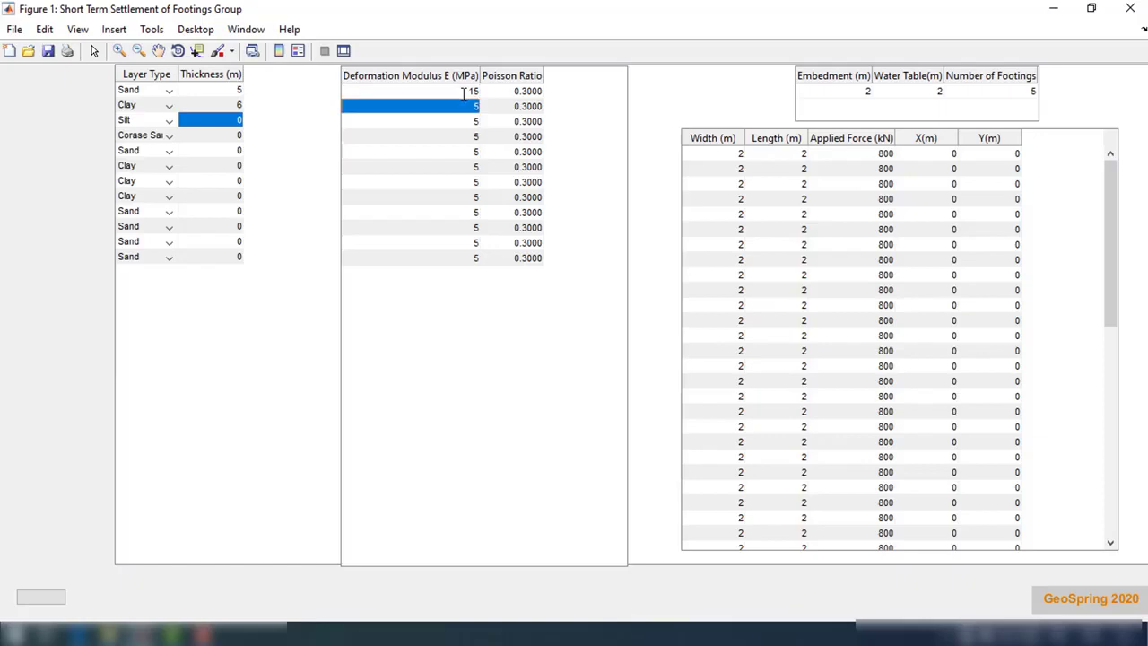
{"action": "type", "text": "25"}
{"action": "key", "text": "Return"}
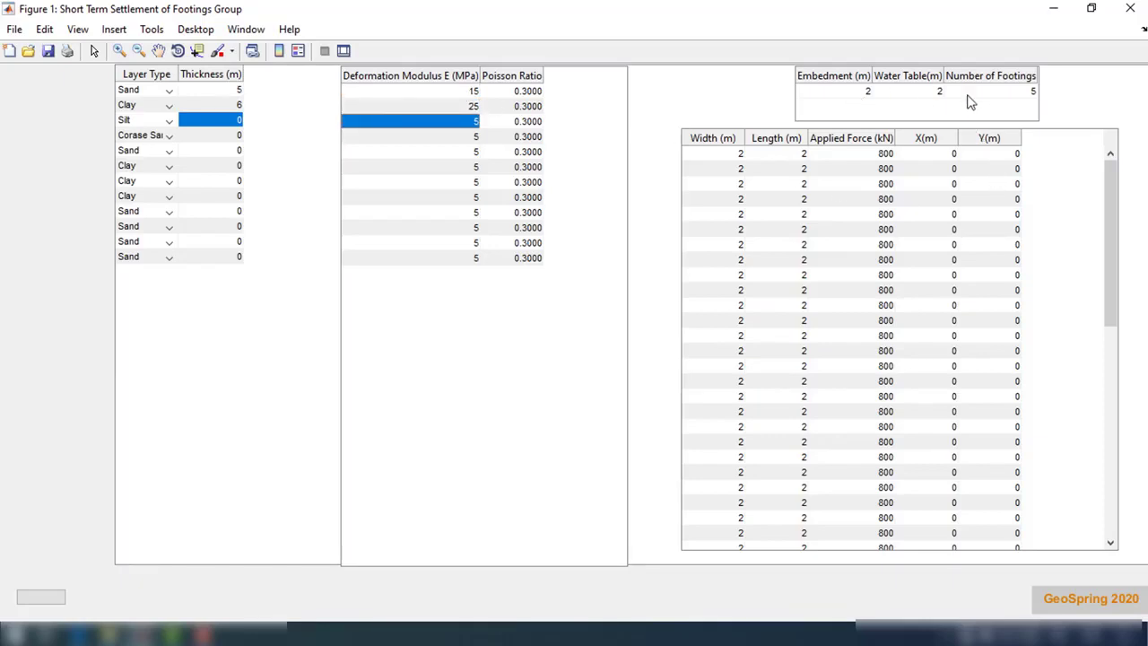
Step: Set the number of footings in the group to 4
{"action": "double_click", "coordinate": [1030, 93]}
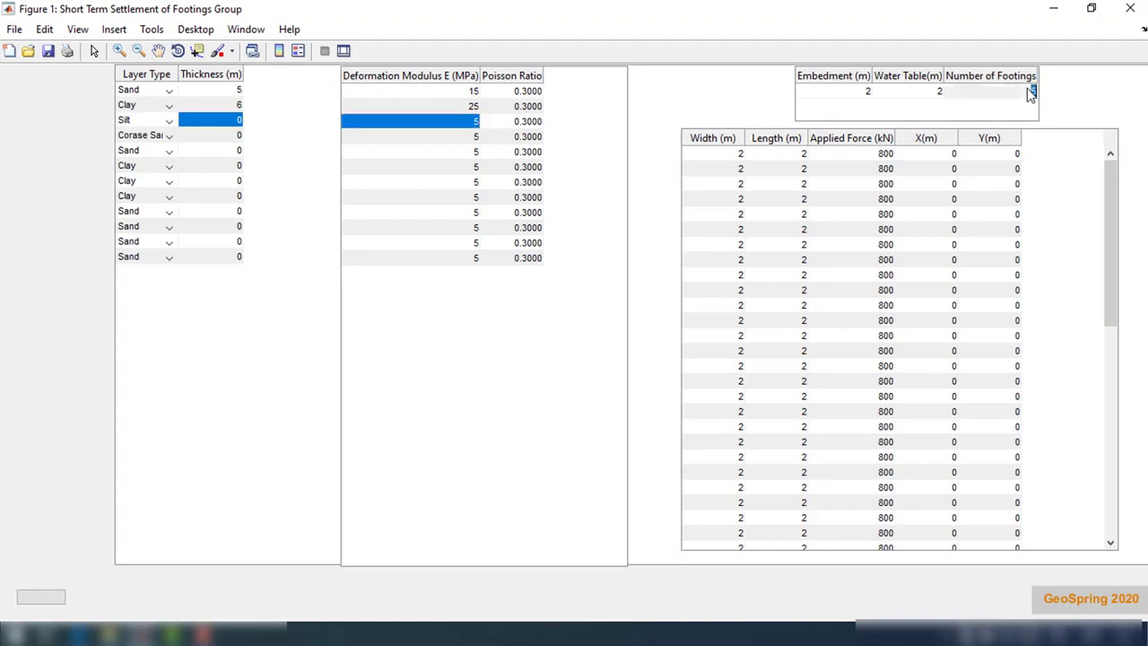
{"action": "type", "text": "4"}
{"action": "key", "text": "Return"}
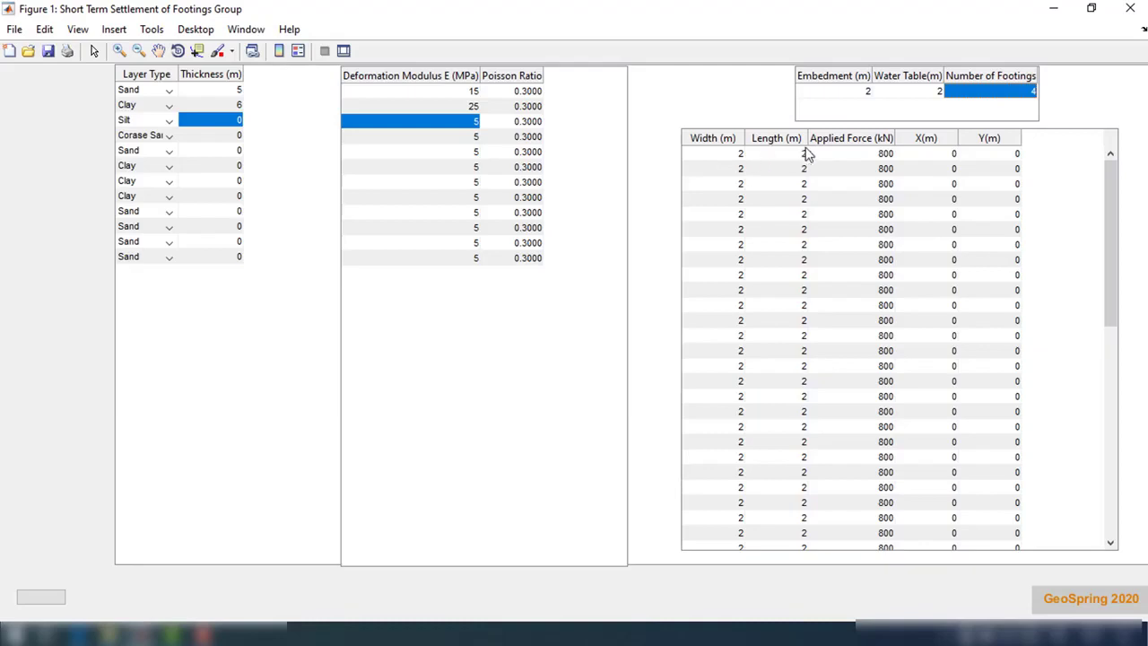
Step: Set the second footing's length and width to 3 m each
{"action": "double_click", "coordinate": [740, 154]}
{"action": "double_click", "coordinate": [802, 156]}
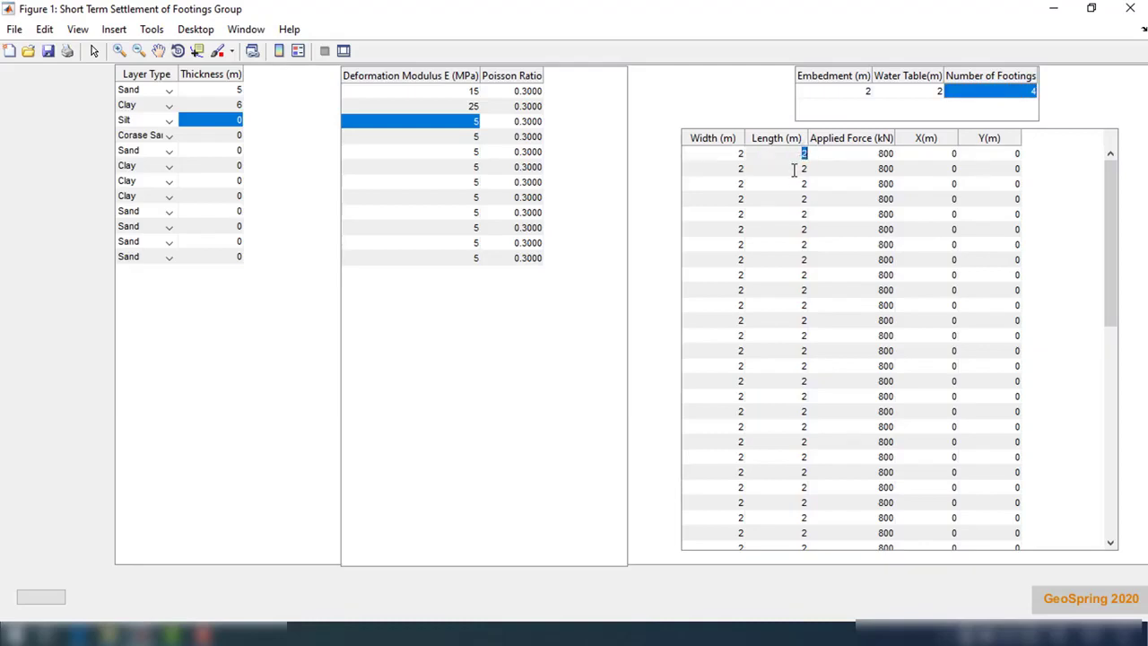
{"action": "double_click", "coordinate": [794, 171]}
{"action": "type", "text": "3"}
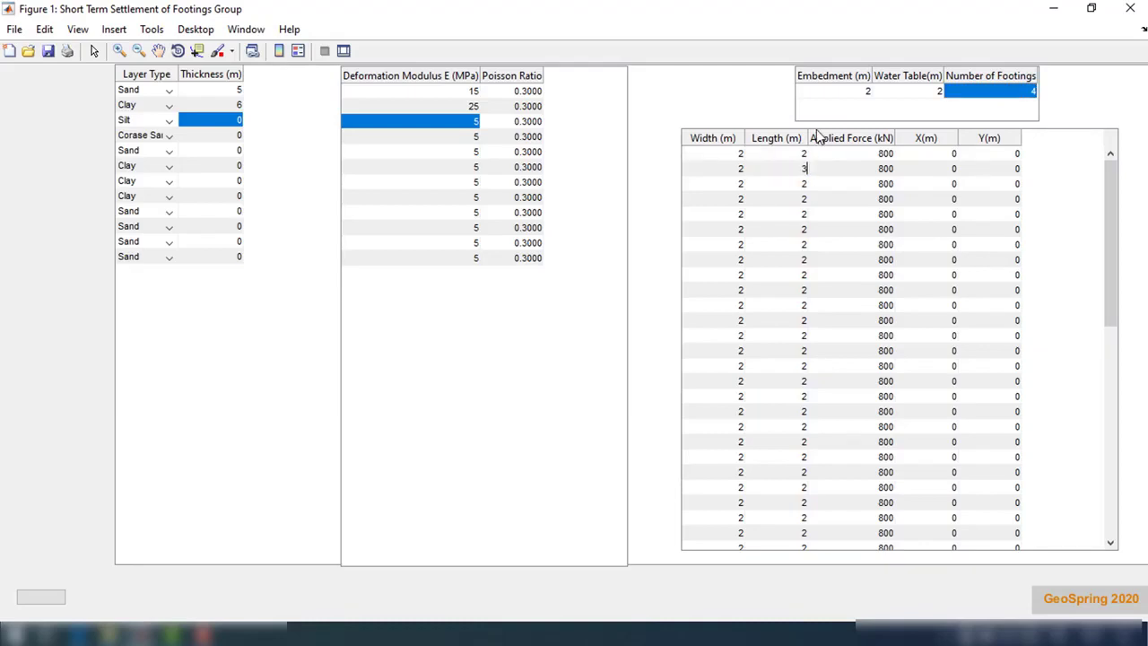
{"action": "double_click", "coordinate": [742, 172]}
{"action": "type", "text": "3"}
{"action": "key", "text": "Return"}
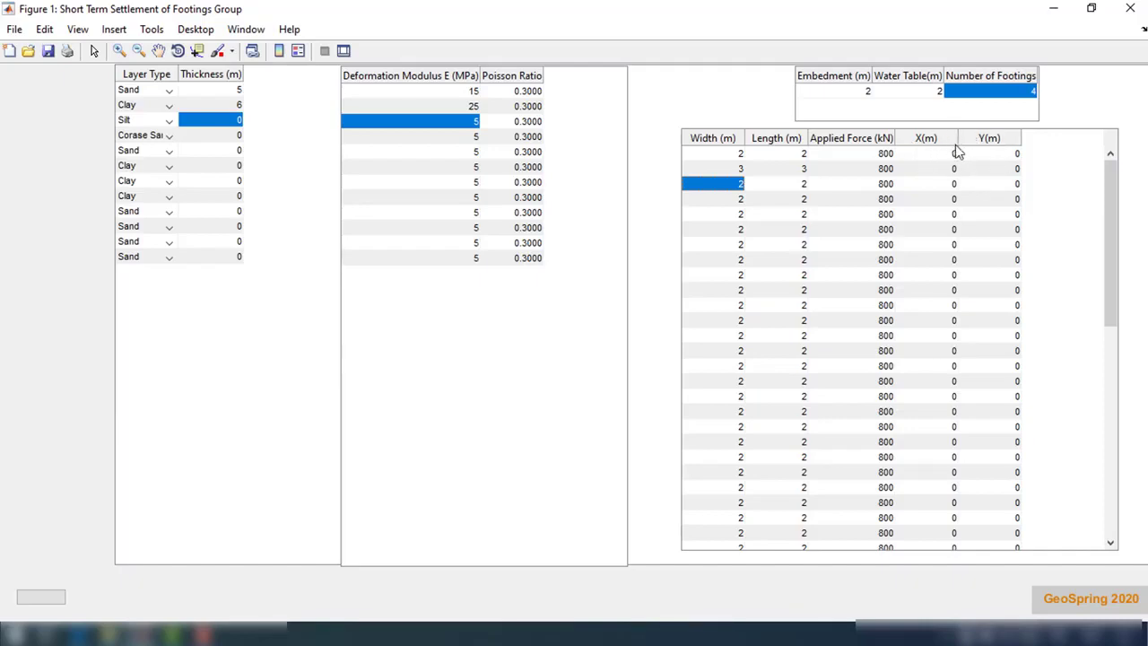
Step: Set the second footing's Y coordinate to 2 m
{"action": "double_click", "coordinate": [1011, 170]}
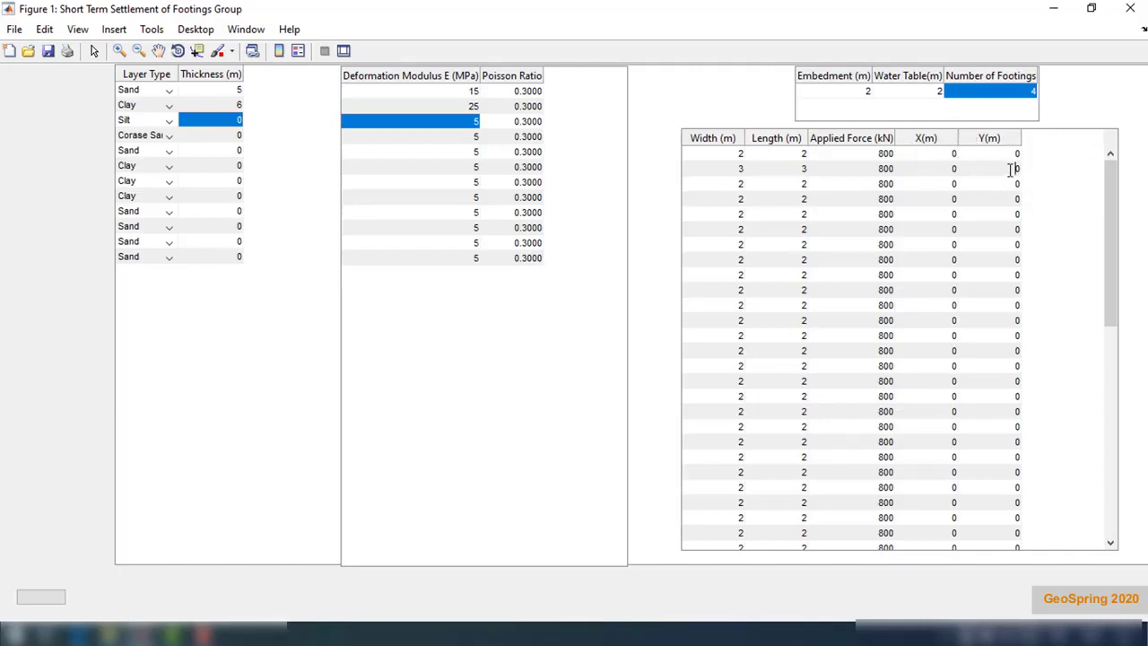
{"action": "left_click_drag", "start_coordinate": [1011, 169], "coordinate": [1030, 165]}
{"action": "type", "text": "2"}
{"action": "key", "text": "Return"}
Step: Set the third footing's X coordinate to 2 m and the fourth footing's X and Y coordinates to 2 m each
{"action": "key", "text": "Left"}
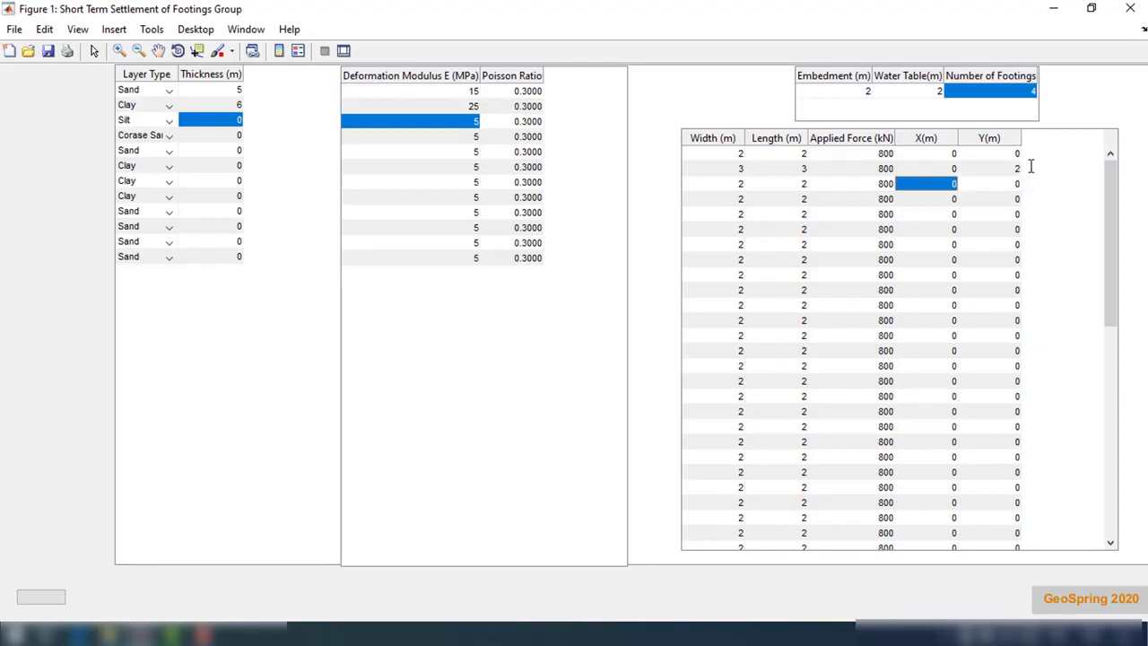
{"action": "type", "text": "2"}
{"action": "key", "text": "Return"}
{"action": "type", "text": "2"}
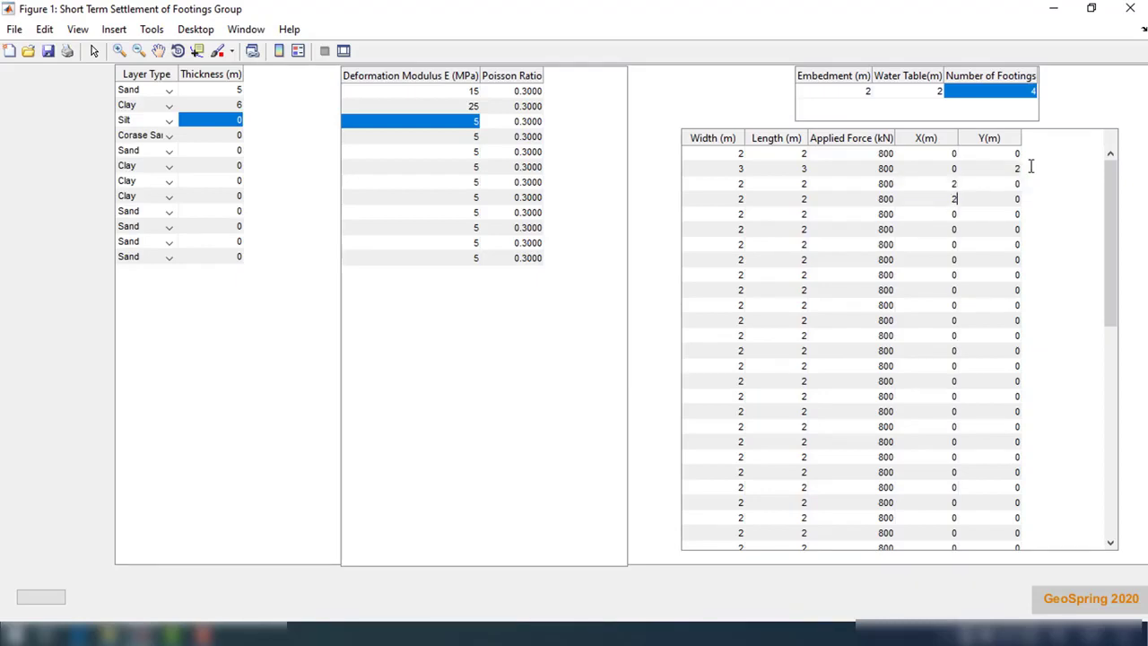
{"action": "key", "text": "Return"}
{"action": "key", "text": "Right"}
{"action": "key", "text": "Up"}
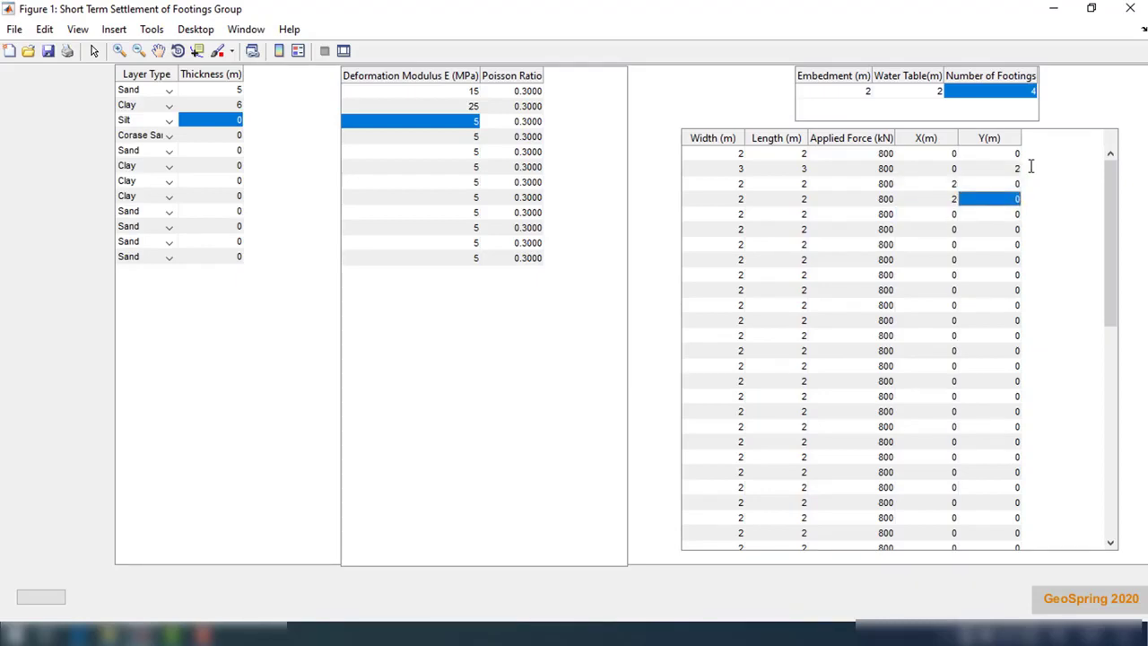
{"action": "type", "text": "2"}
{"action": "key", "text": "Return"}
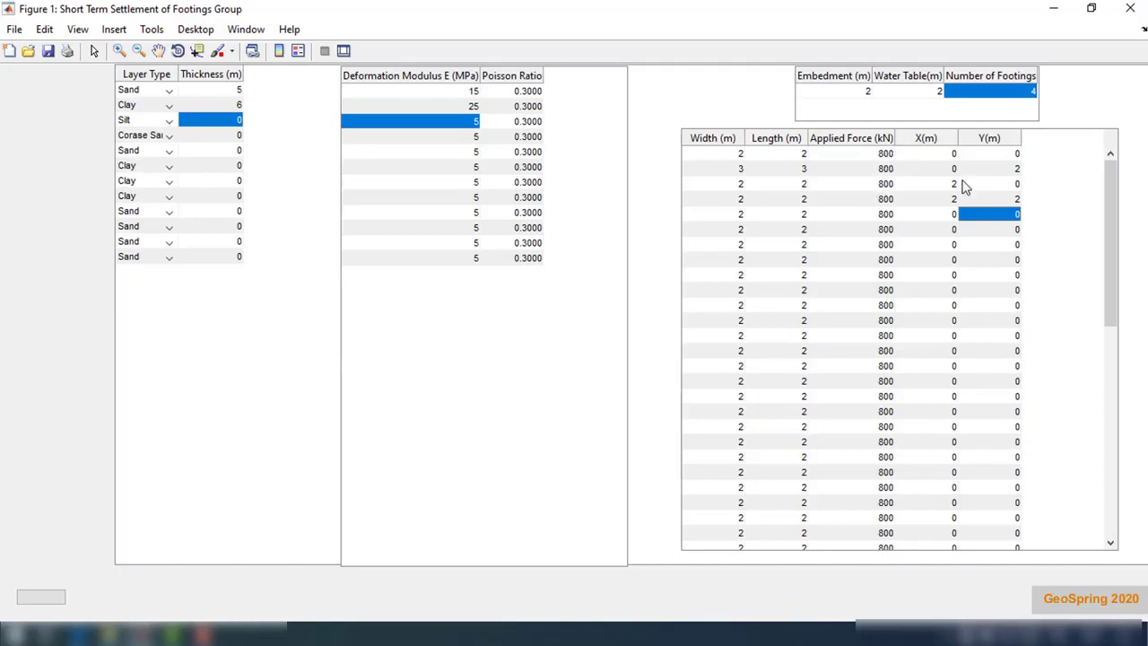
Step: Set the applied forces to 1500 kN for the first footing, 1200 kN for the third and 900 kN for the fourth
{"action": "double_click", "coordinate": [870, 157]}
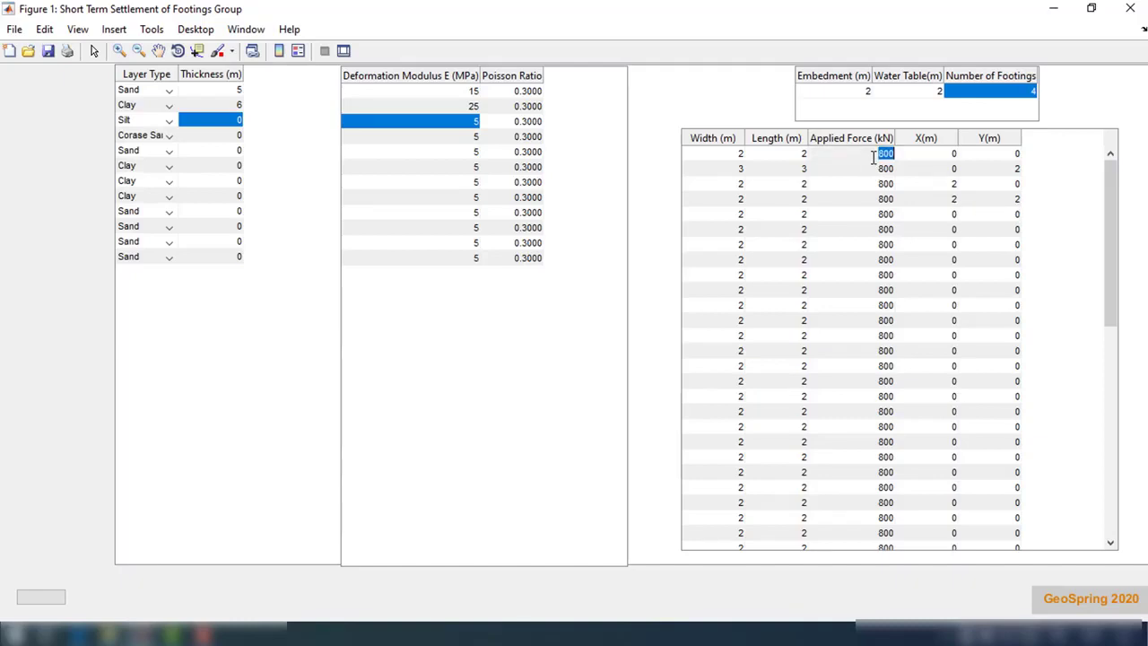
{"action": "type", "text": "1500"}
{"action": "key", "text": "Return"}
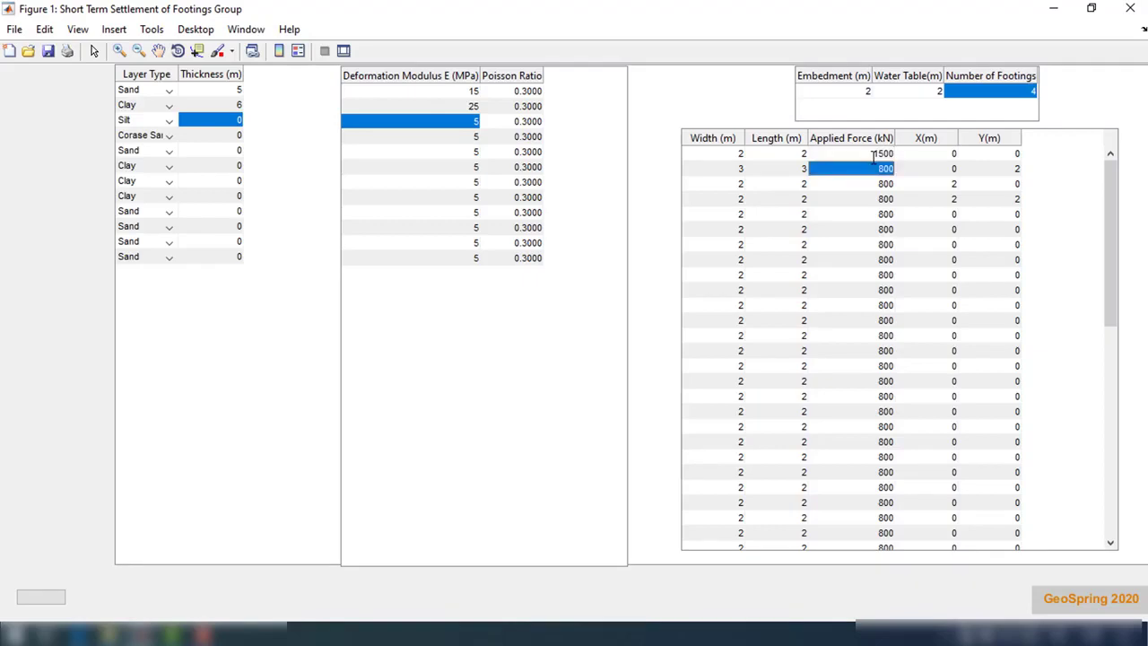
{"action": "key", "text": "Down"}
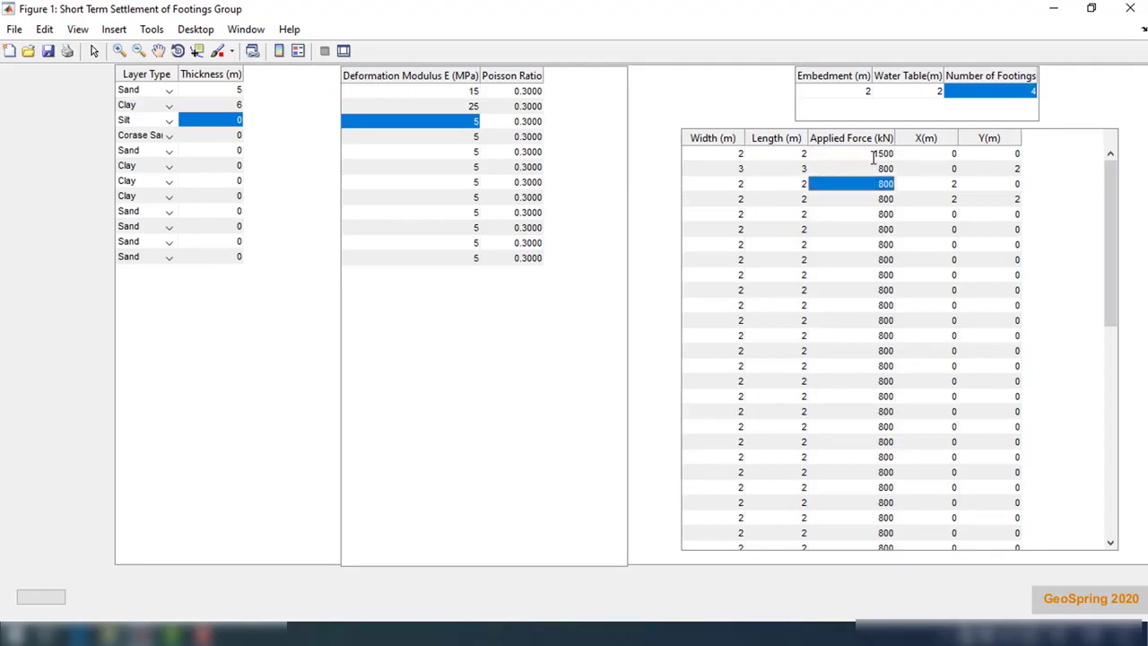
{"action": "type", "text": "12"}
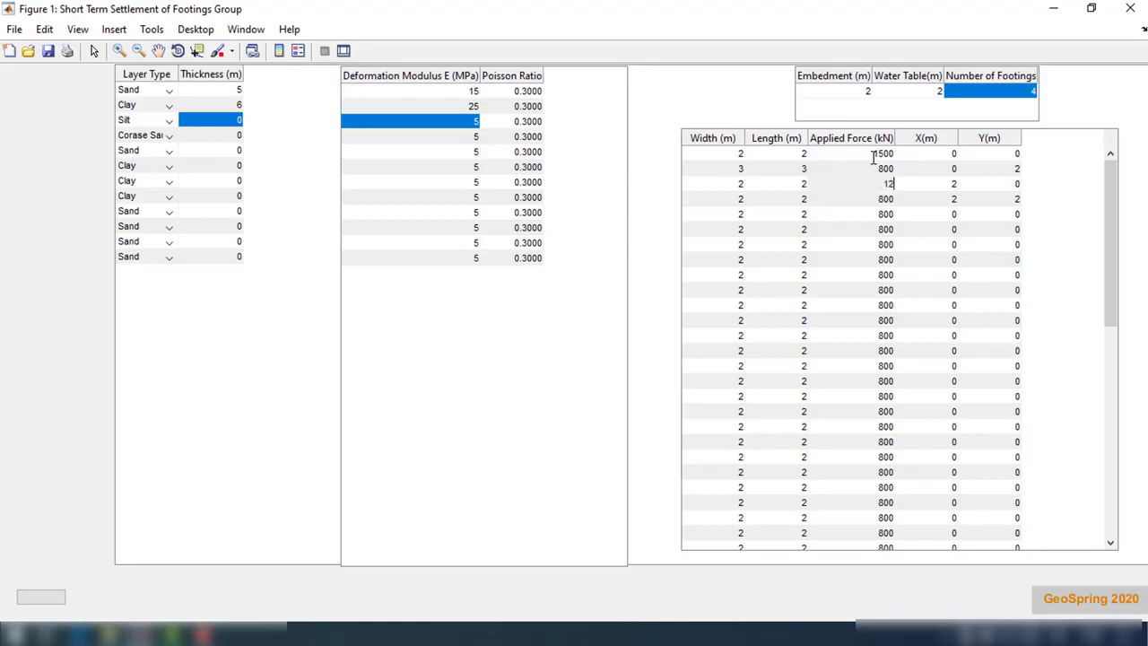
{"action": "key", "text": "Return"}
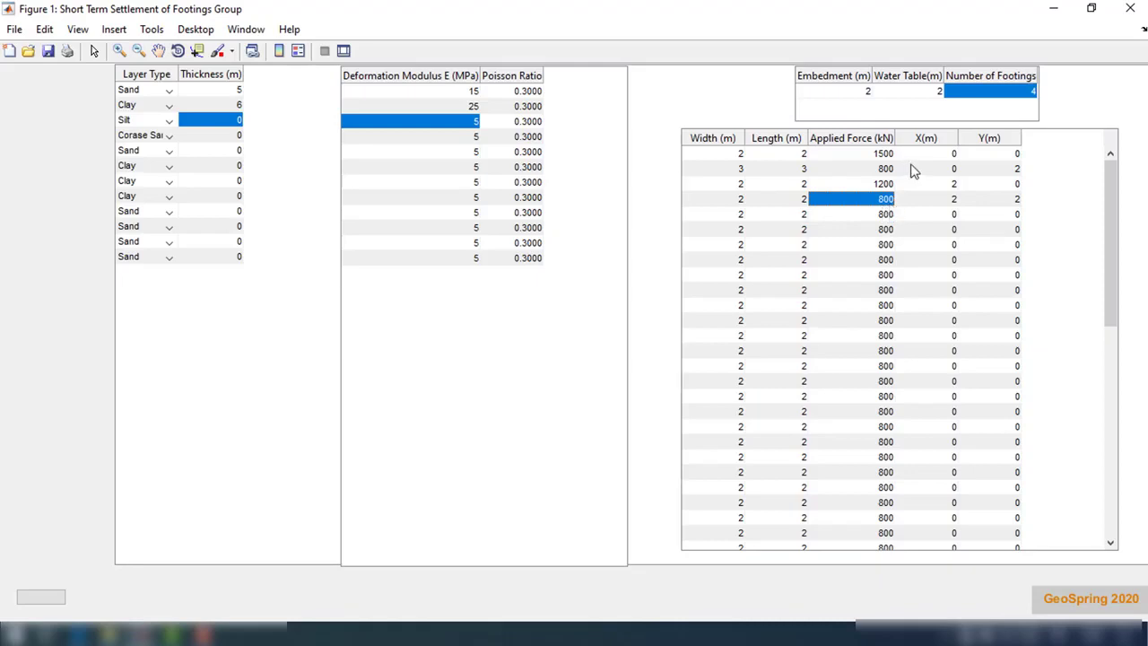
{"action": "type", "text": "900"}
{"action": "key", "text": "Return"}
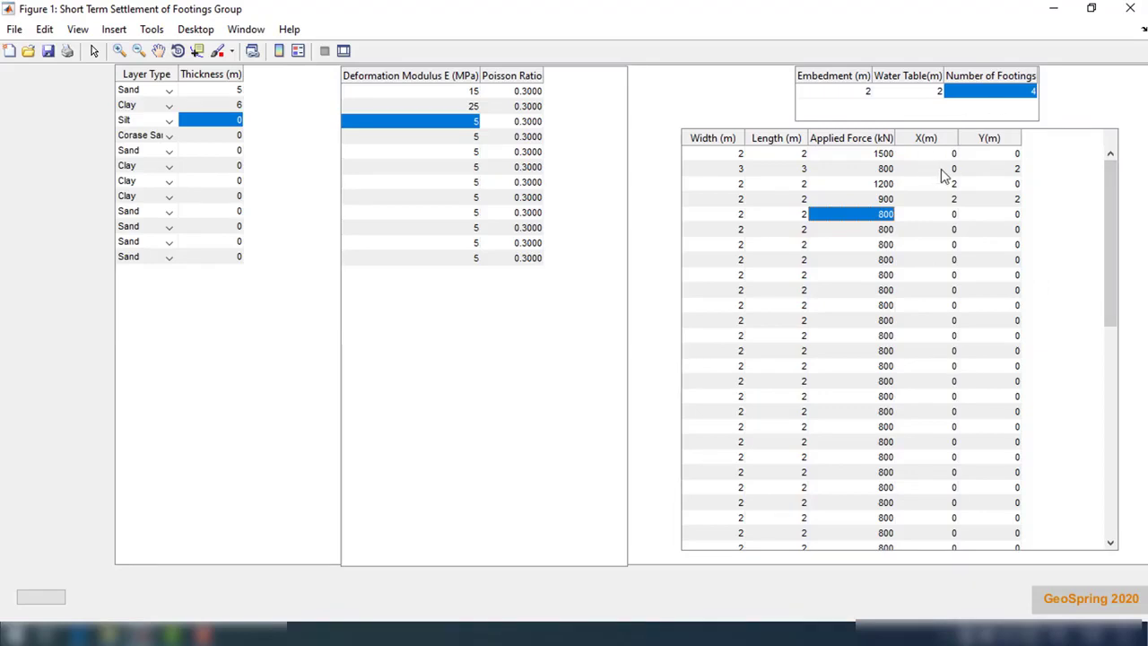
Step: Calculate the footings group's short-term settlement and maximize the resulting settlement distribution plot
{"action": "left_click", "coordinate": [60, 598]}
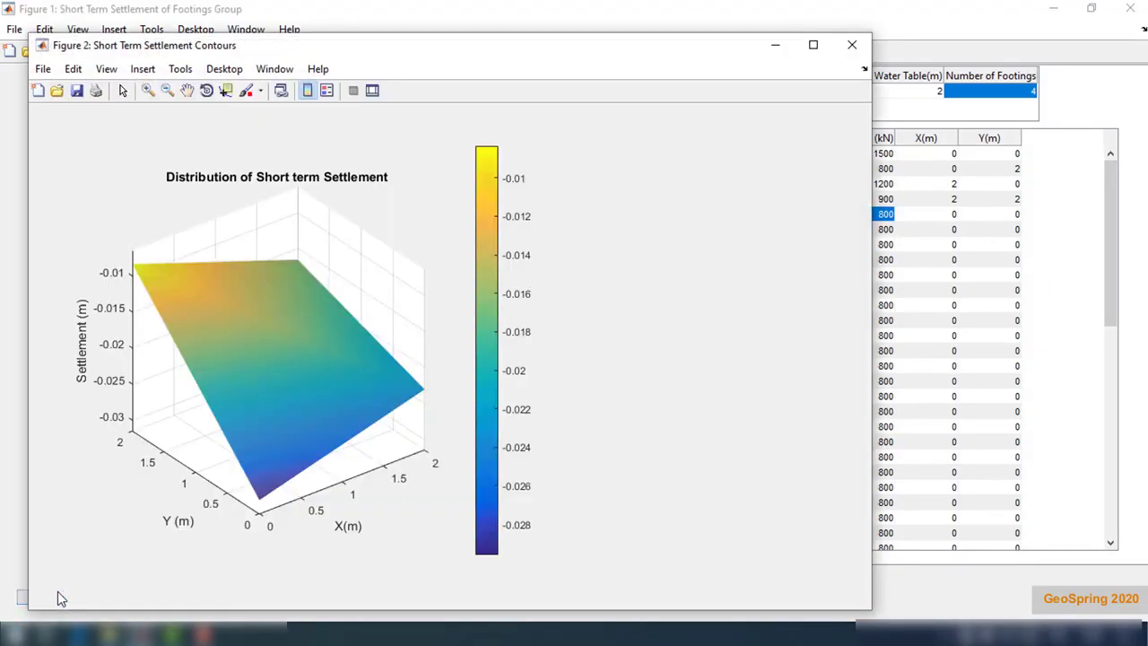
{"action": "left_click", "coordinate": [812, 45]}
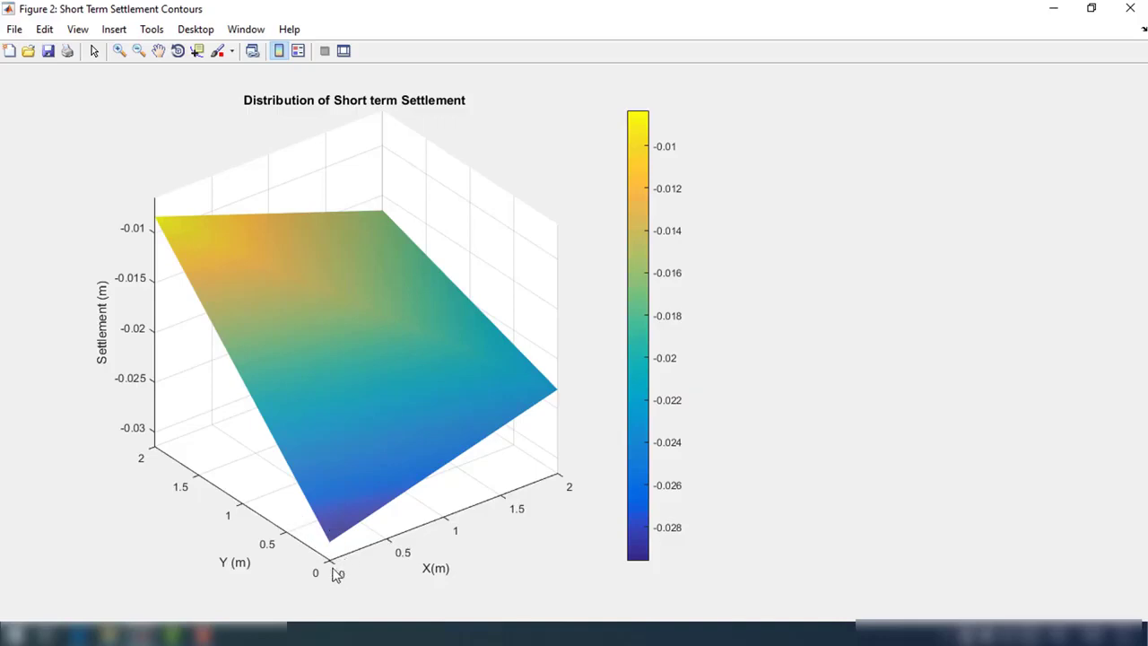
Step: Uncover the footings input table behind the settlement plot to compare the two, and maximize the plot again
{"action": "left_click", "coordinate": [1090, 10]}
{"action": "left_click_drag", "start_coordinate": [678, 65], "coordinate": [841, 260]}
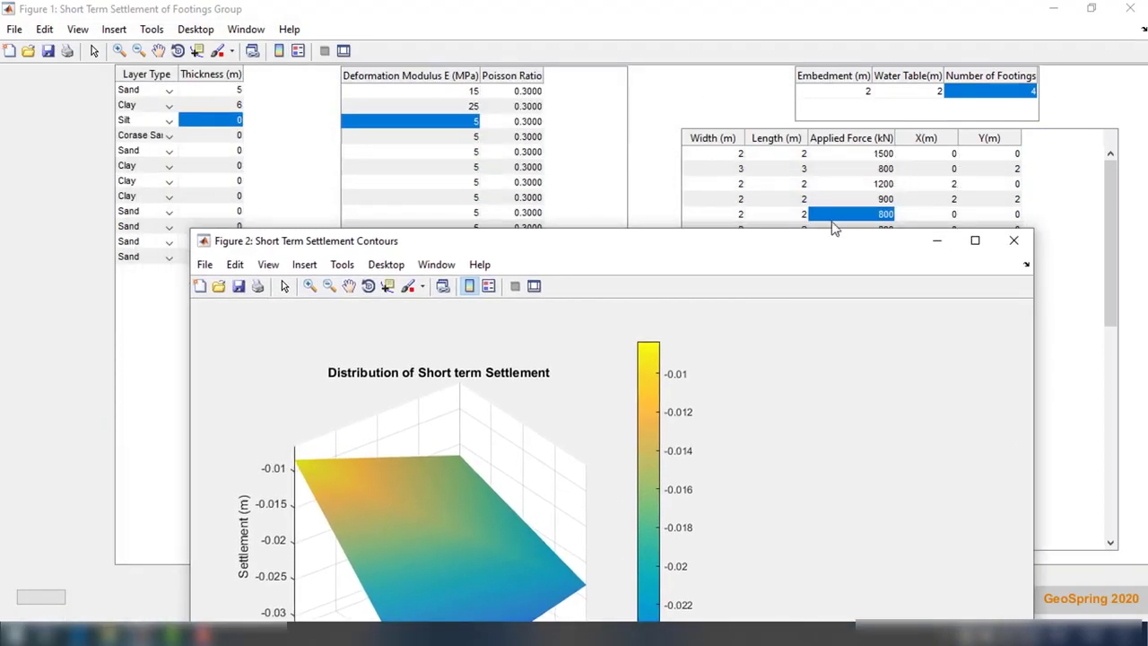
{"action": "left_click_drag", "start_coordinate": [777, 240], "coordinate": [785, 81]}
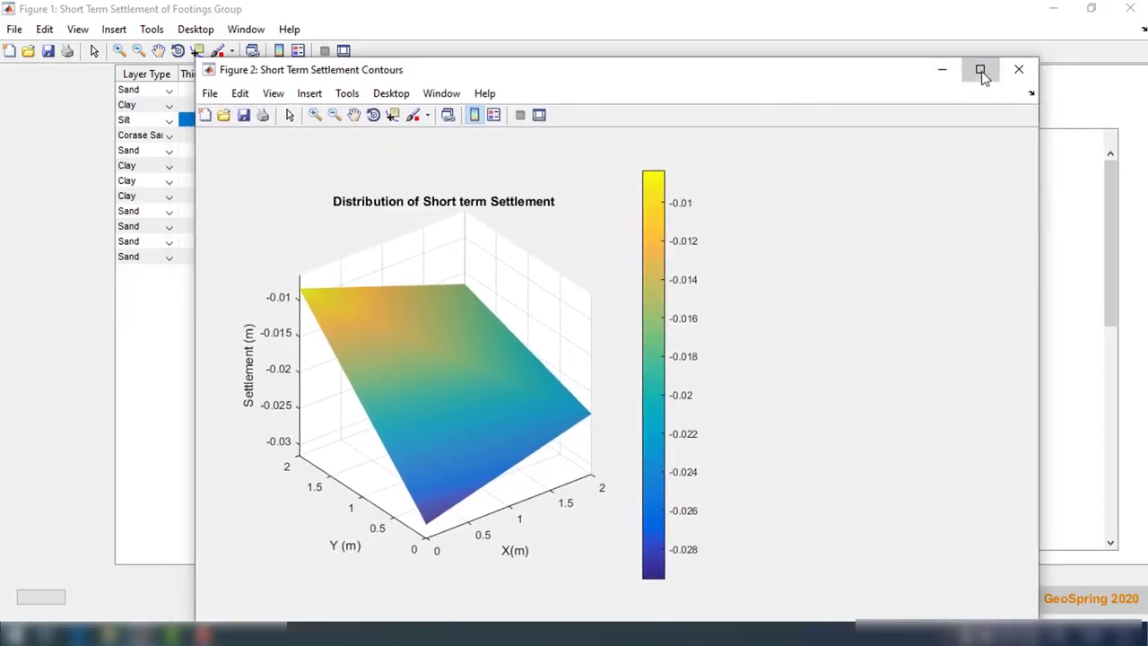
{"action": "left_click", "coordinate": [980, 70]}
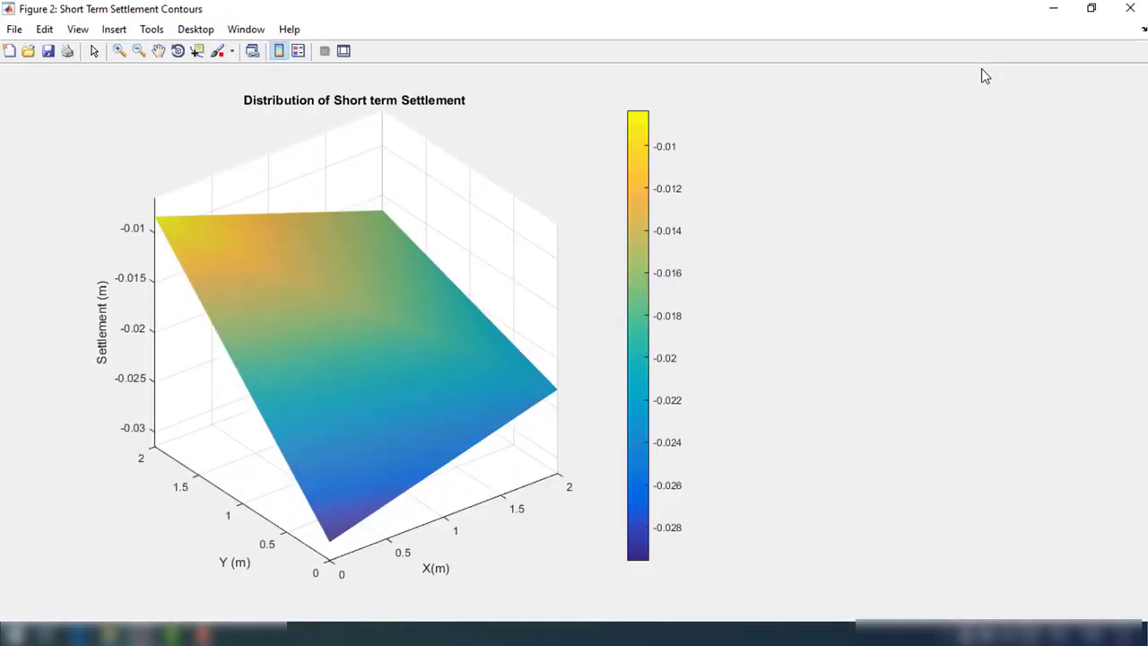
Step: Rotate the four-footing settlement surface into a plan view and check it against the footings input table
{"action": "left_click", "coordinate": [178, 51]}
{"action": "left_click_drag", "start_coordinate": [308, 260], "coordinate": [428, 488]}
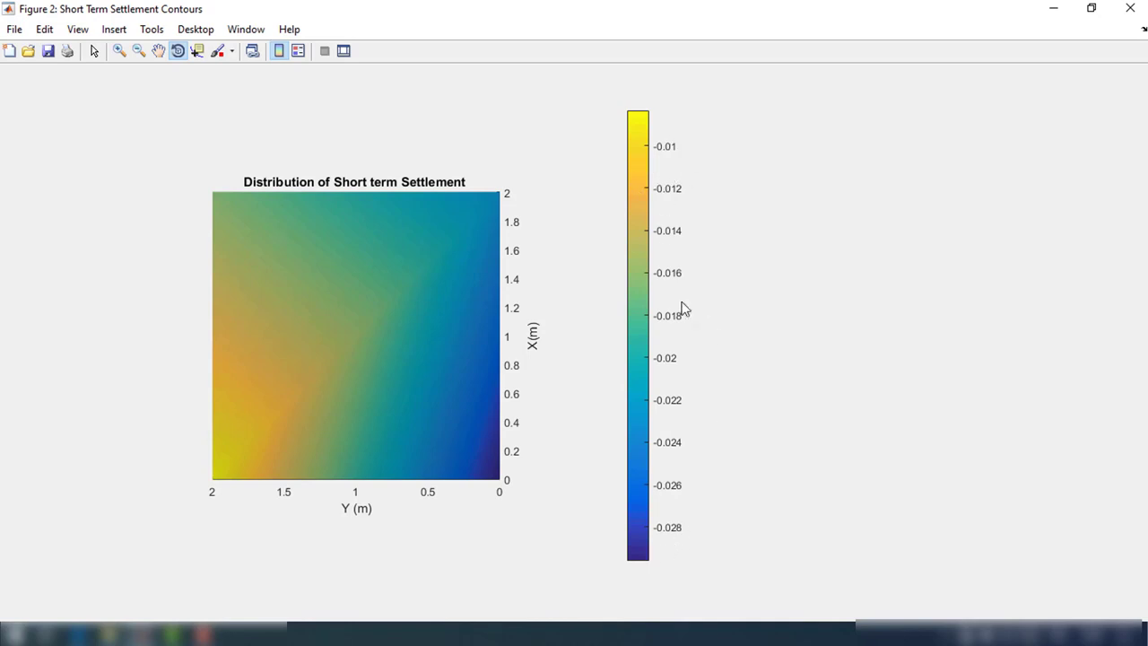
{"action": "left_click", "coordinate": [140, 635]}
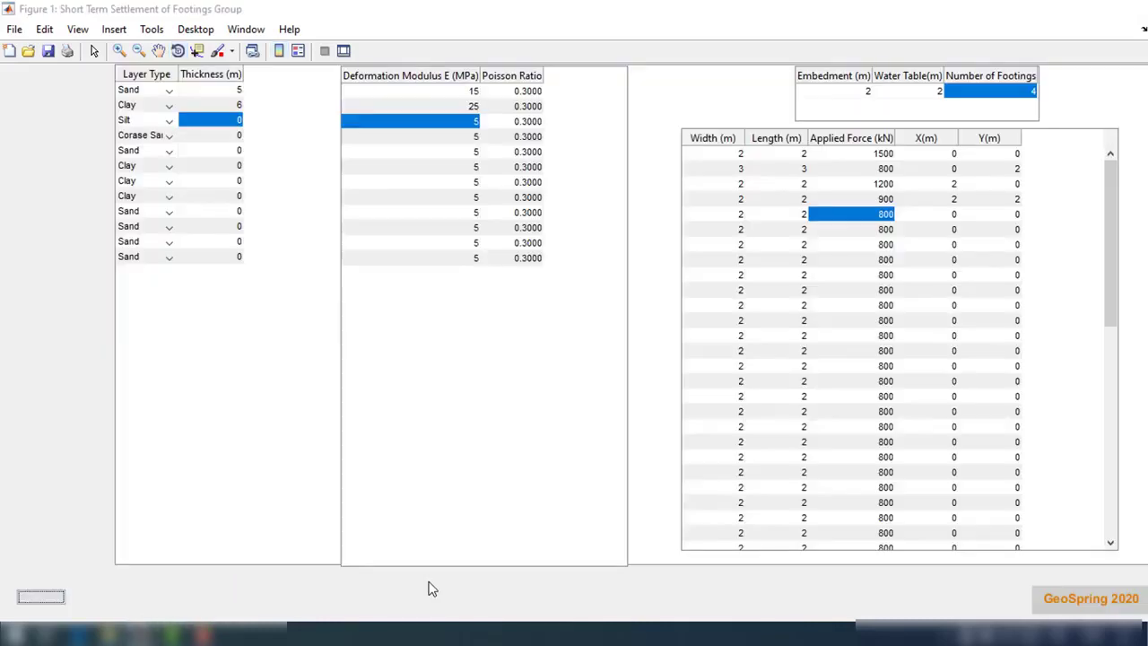
{"action": "left_click", "coordinate": [430, 588]}
{"action": "left_click", "coordinate": [141, 635]}
{"action": "left_click", "coordinate": [565, 578]}
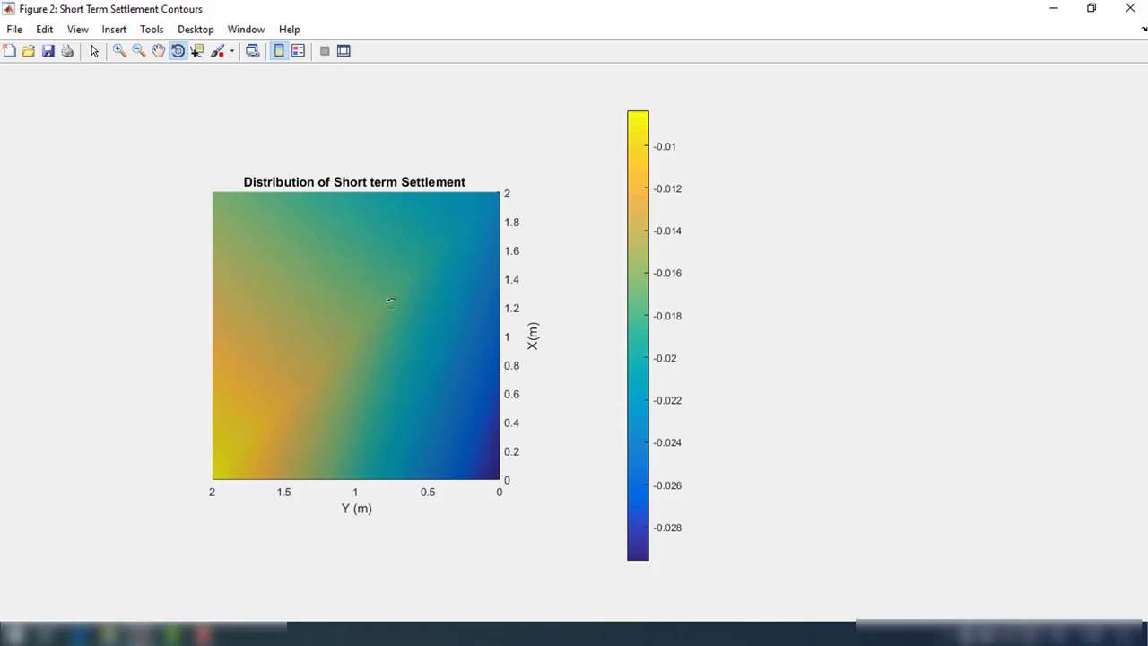
Step: Close the settlement contours plot and set the number of footings to 5
{"action": "left_click", "coordinate": [1130, 8]}
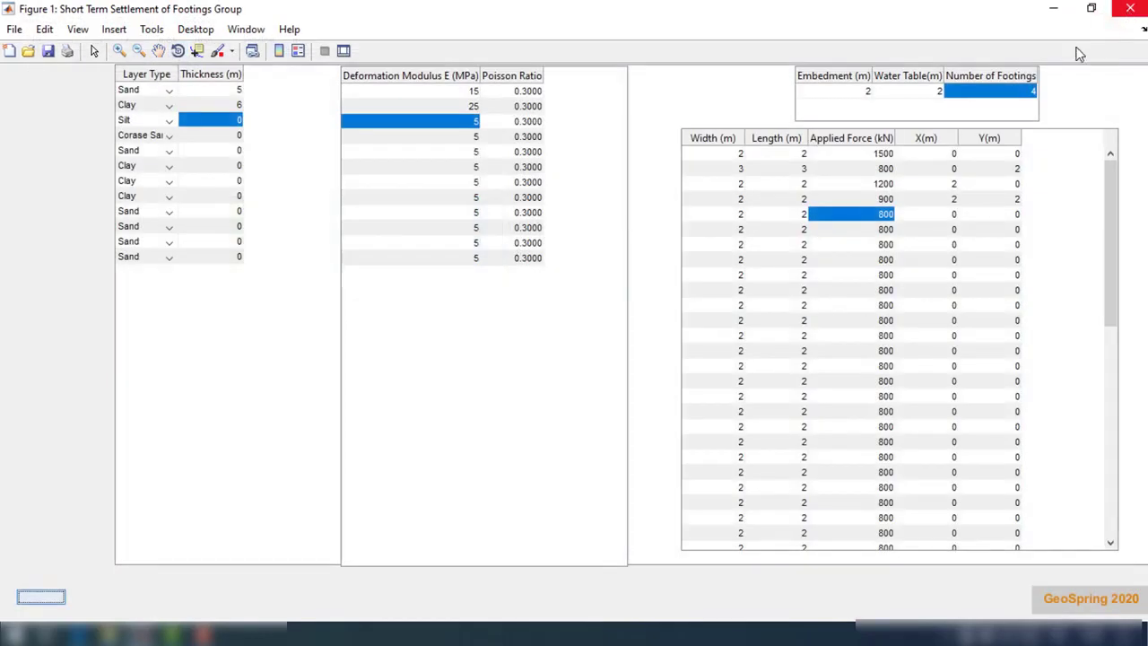
{"action": "double_click", "coordinate": [1033, 91]}
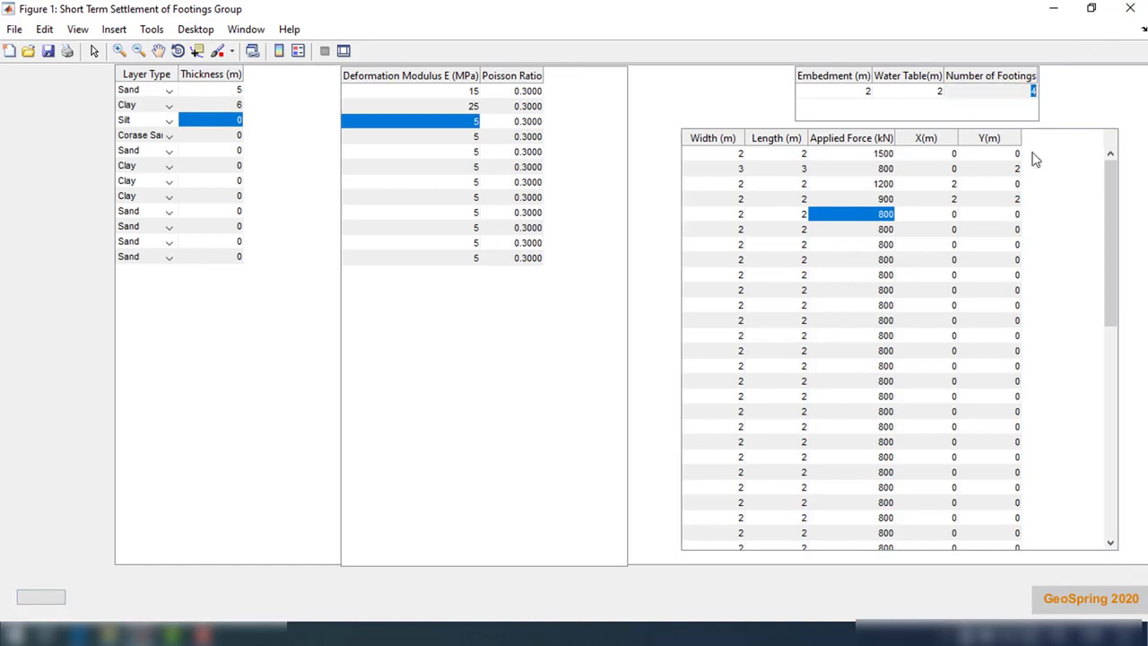
{"action": "type", "text": "5"}
{"action": "key", "text": "Return"}
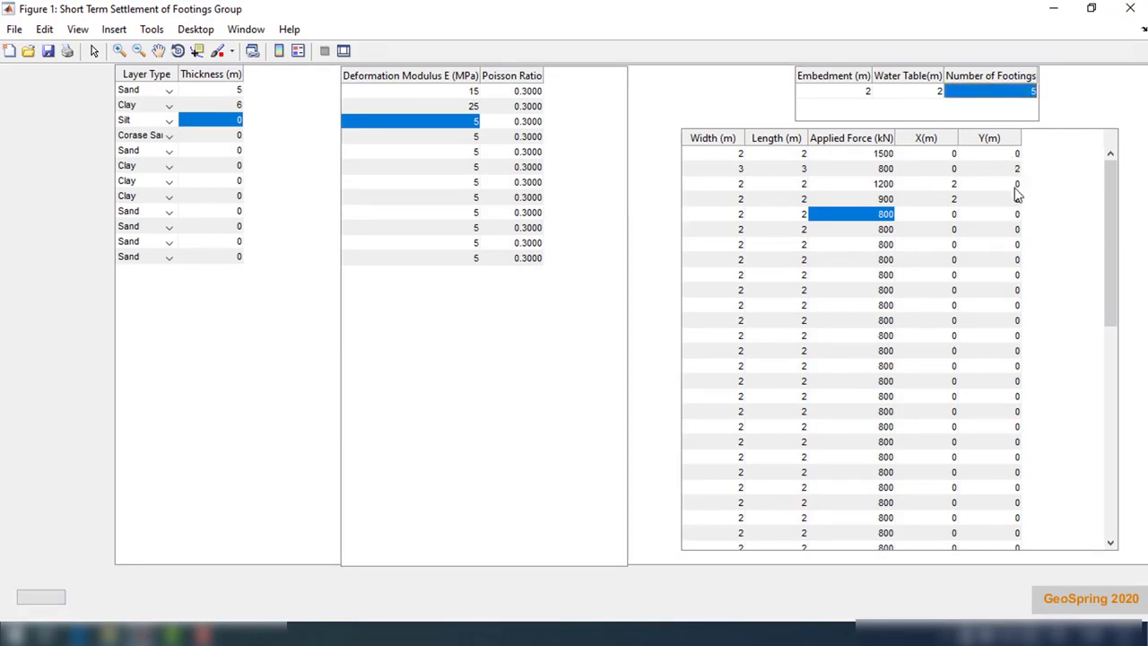
Step: Set the fifth footing's X and Y coordinates to 1 m each
{"action": "double_click", "coordinate": [1011, 215]}
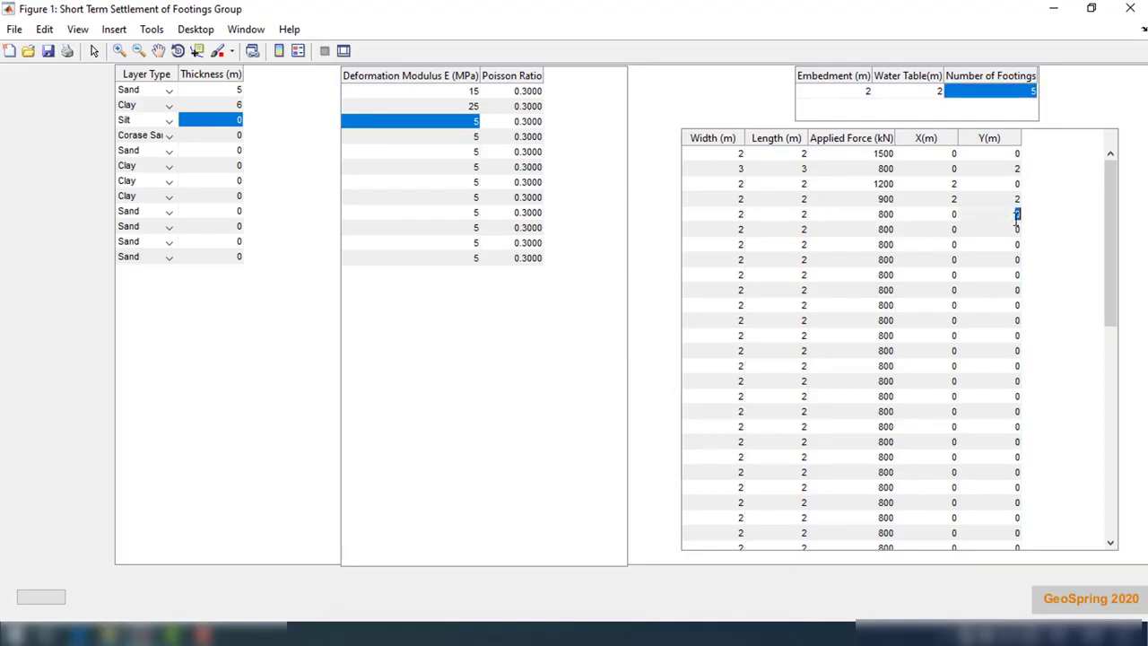
{"action": "key", "text": "Return"}
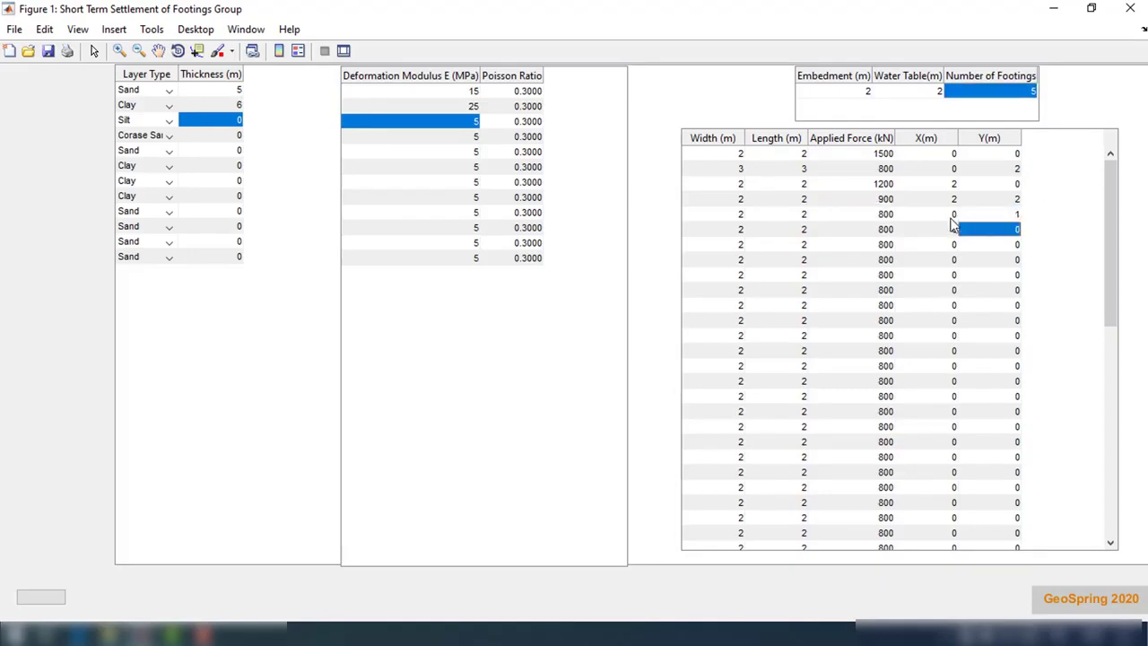
{"action": "double_click", "coordinate": [953, 215]}
{"action": "key", "text": "Return"}
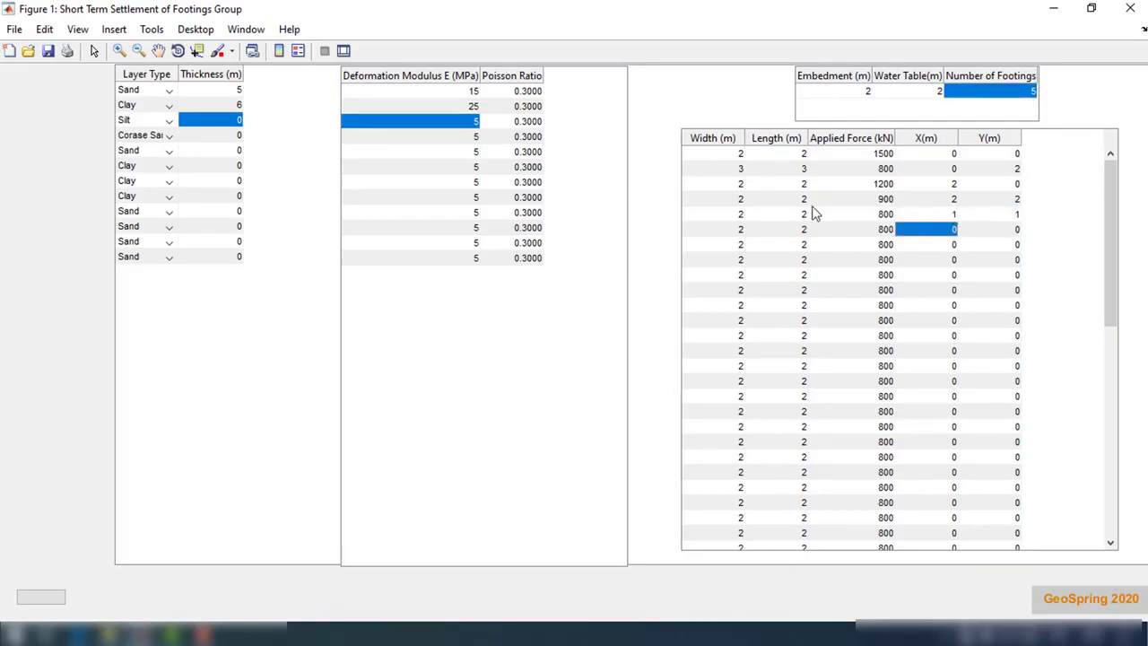
Step: Set the fifth footing's applied force to 2200 kN
{"action": "left_click", "coordinate": [878, 215]}
{"action": "double_click", "coordinate": [878, 215]}
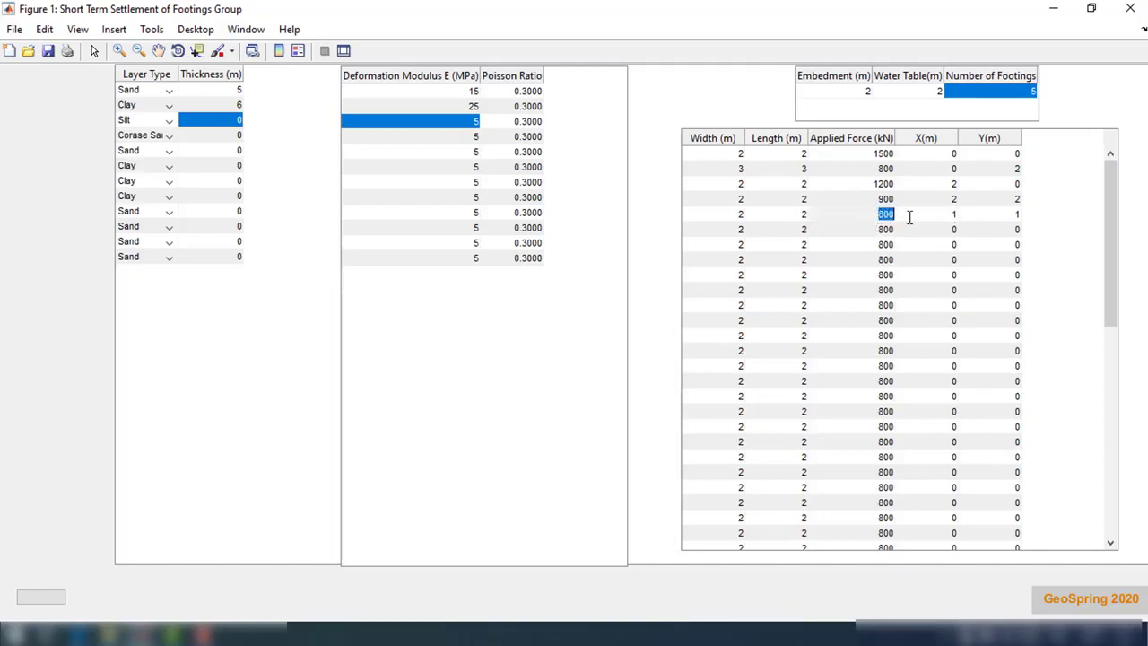
{"action": "type", "text": "22"}
{"action": "key", "text": "Return"}
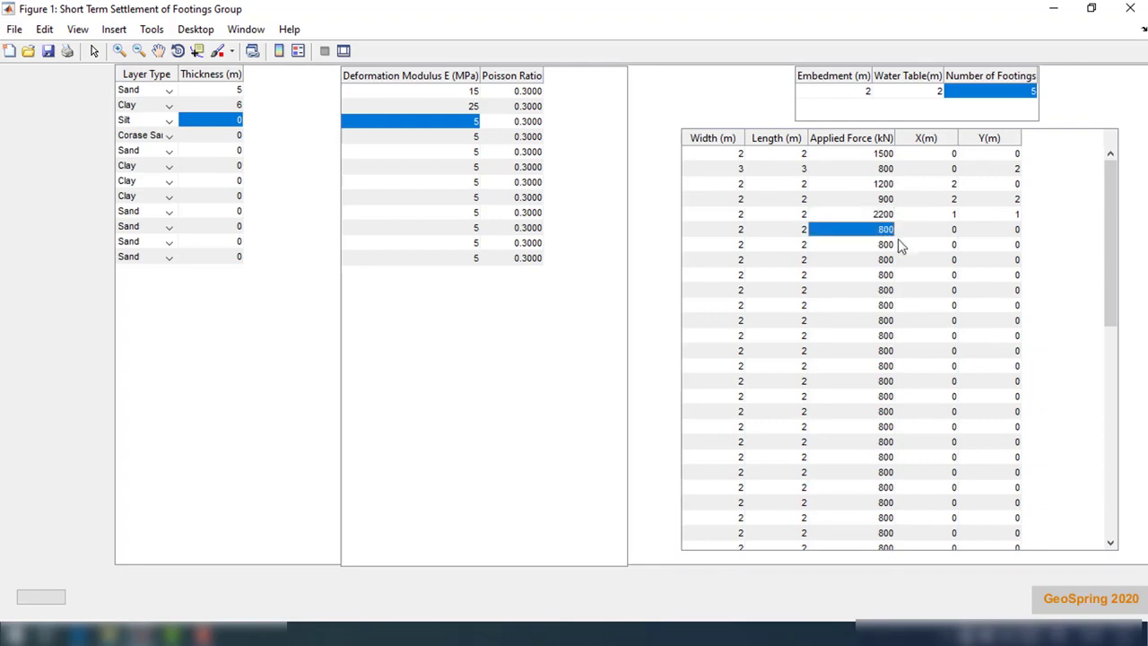
{"action": "key", "text": "Up"}
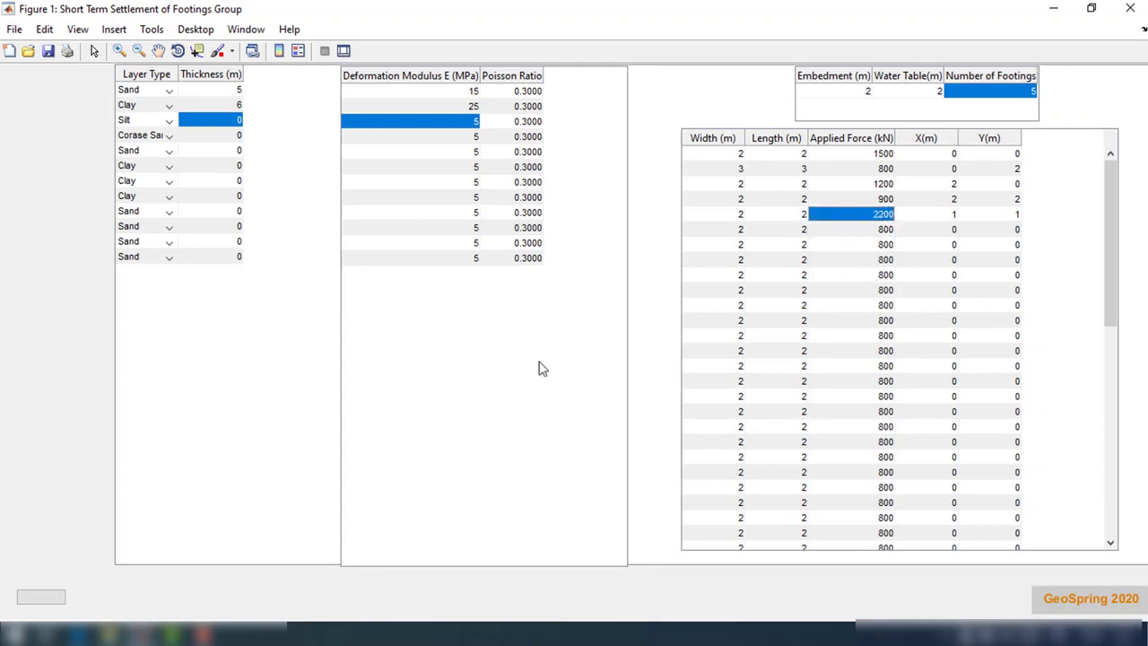
Step: Calculate the five-footing group's short-term settlement and examine the maximized distribution plot by rotating it from the side and into a plan view
{"action": "left_click", "coordinate": [45, 599]}
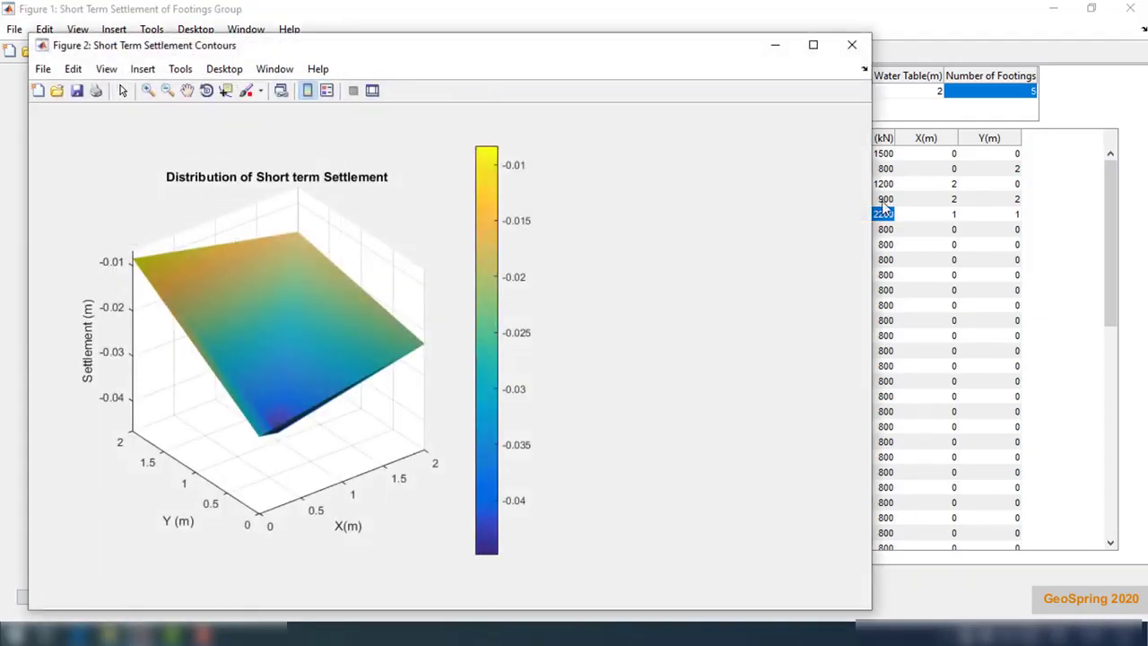
{"action": "left_click", "coordinate": [812, 47]}
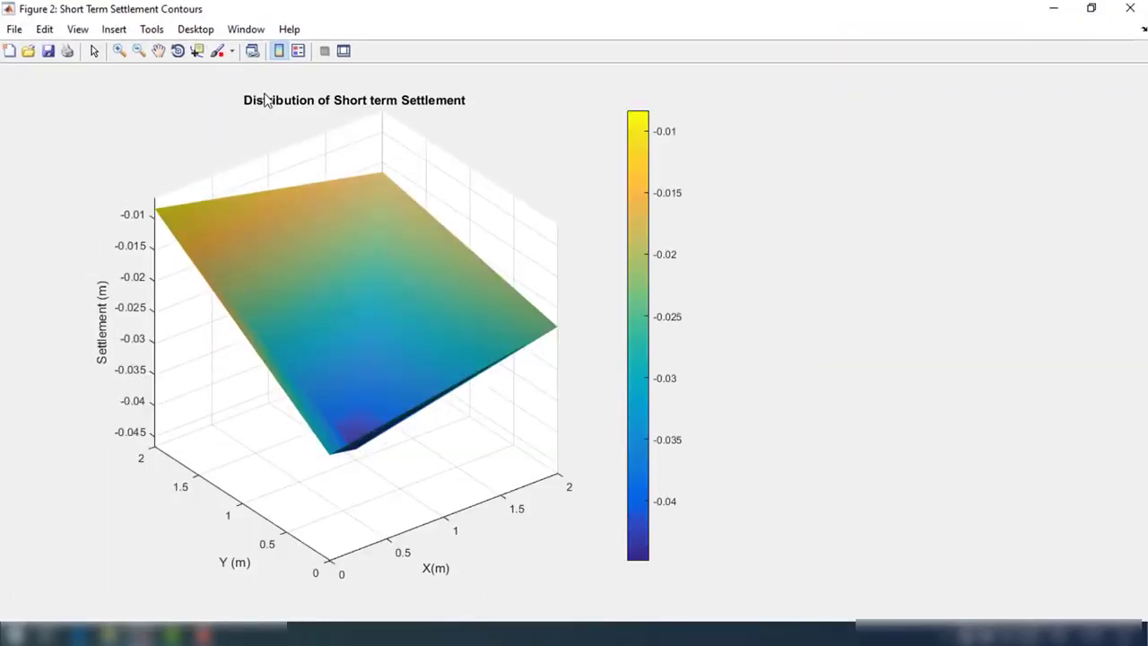
{"action": "left_click", "coordinate": [177, 50]}
{"action": "left_click_drag", "start_coordinate": [319, 276], "coordinate": [408, 243]}
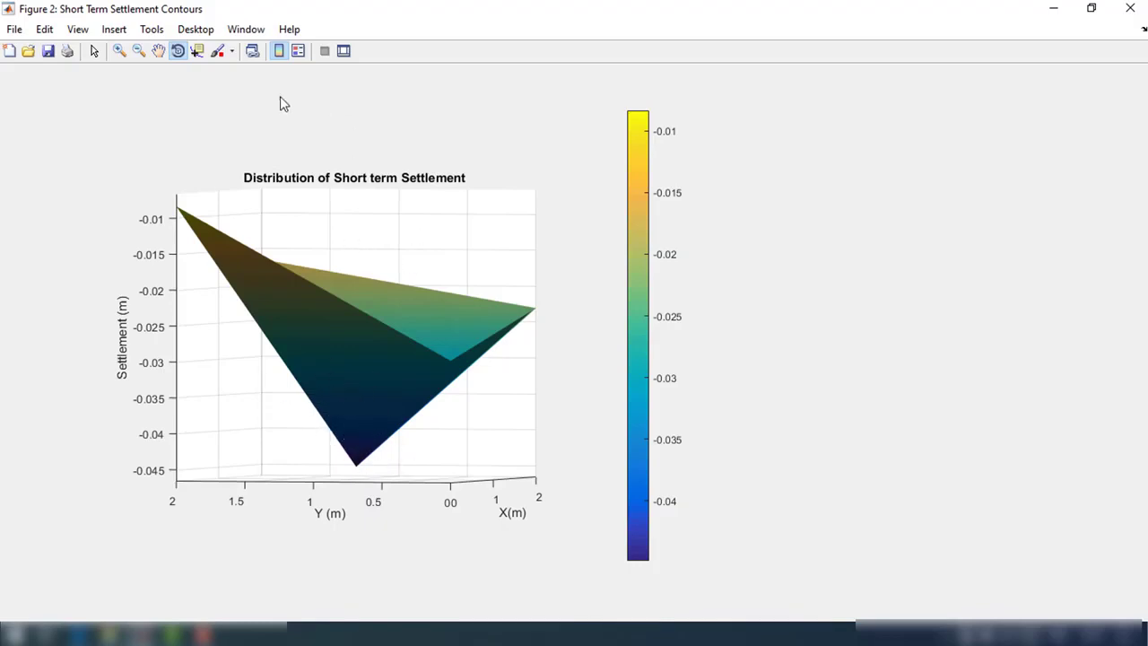
{"action": "left_click_drag", "start_coordinate": [371, 246], "coordinate": [406, 423]}
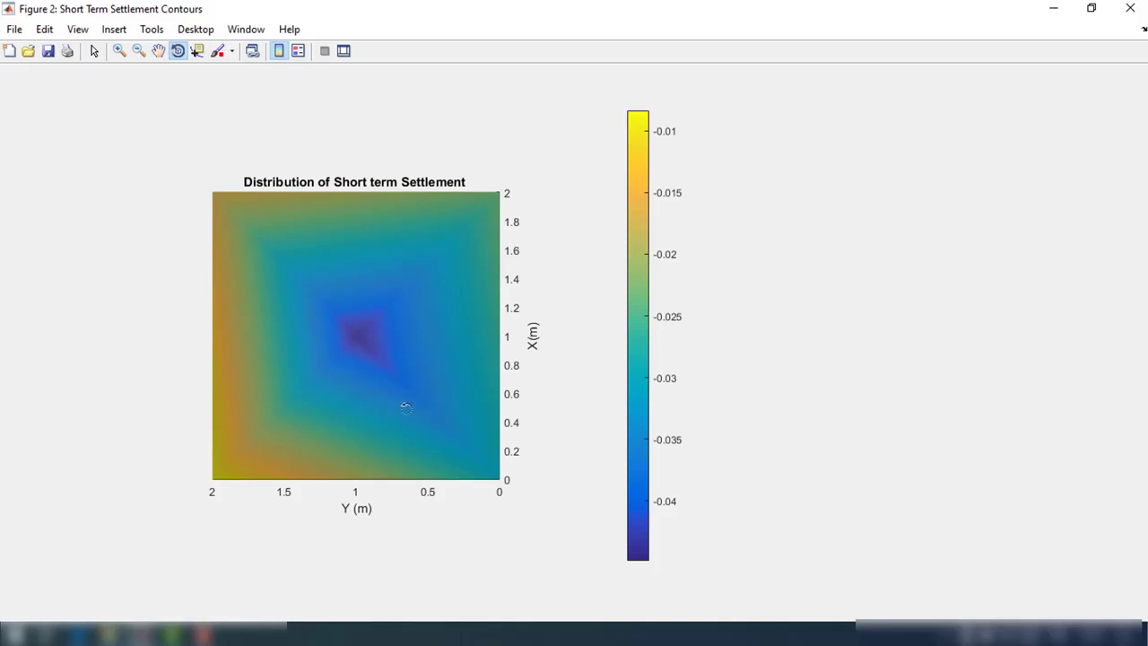
{"action": "left_click_drag", "start_coordinate": [405, 406], "coordinate": [333, 312]}
{"action": "left_click_drag", "start_coordinate": [350, 257], "coordinate": [421, 443]}
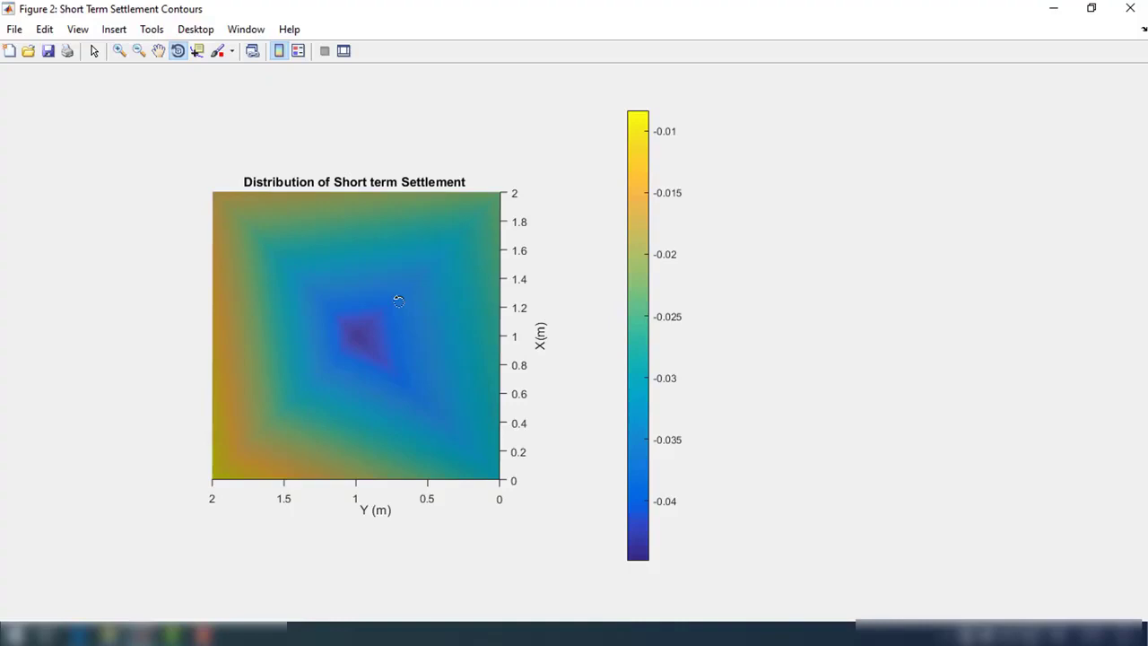
Step: Close the short-term settlement windows and open the footings group's Oedometric Settlement calculation in a maximized window
{"action": "left_click", "coordinate": [1129, 8]}
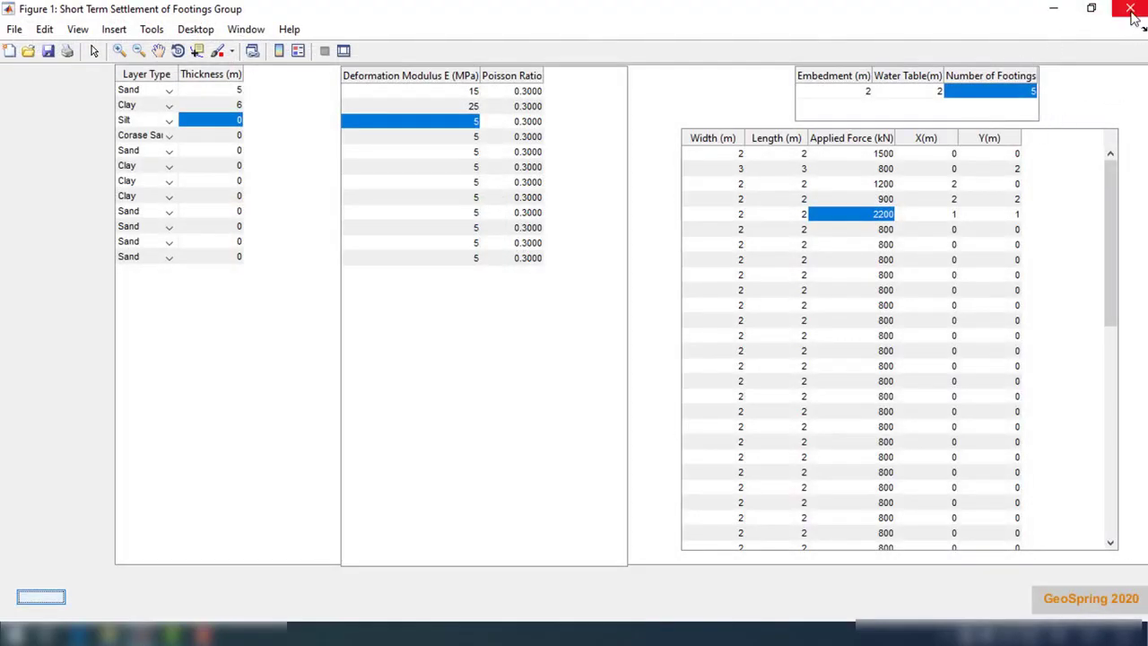
{"action": "left_click", "coordinate": [1132, 11]}
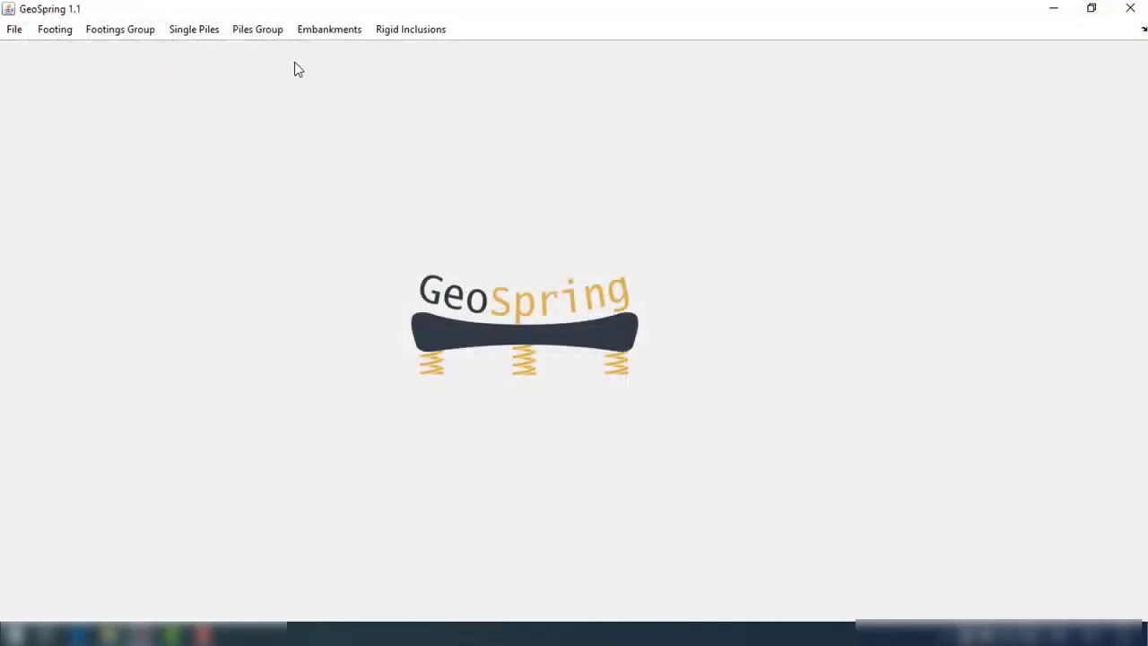
{"action": "left_click", "coordinate": [124, 36]}
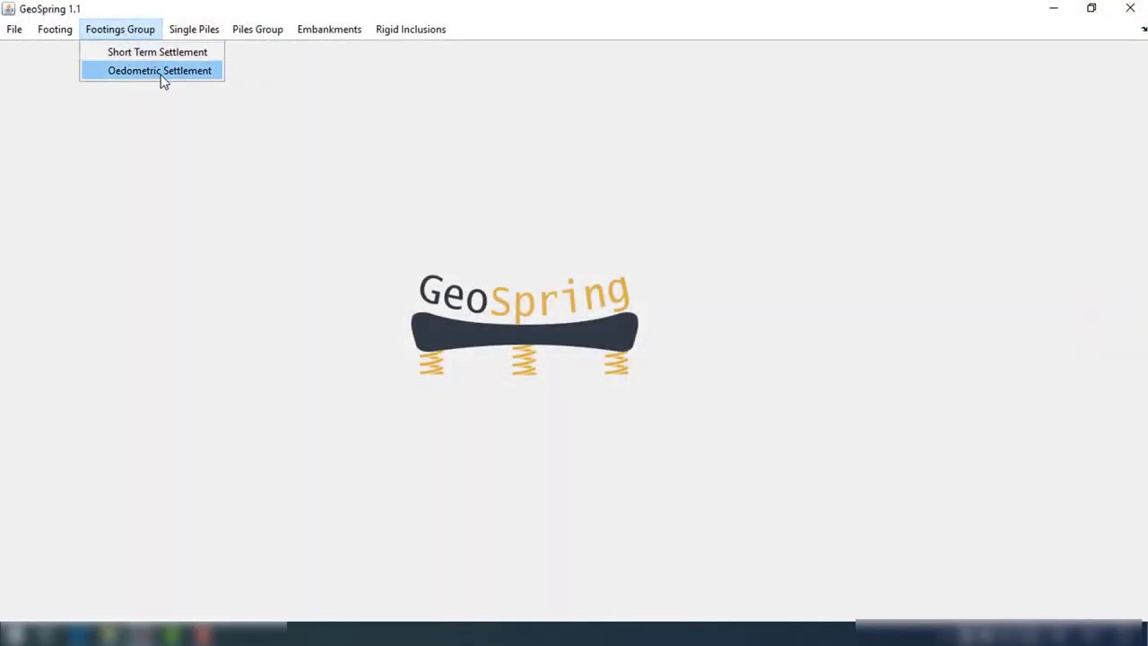
{"action": "left_click", "coordinate": [161, 75]}
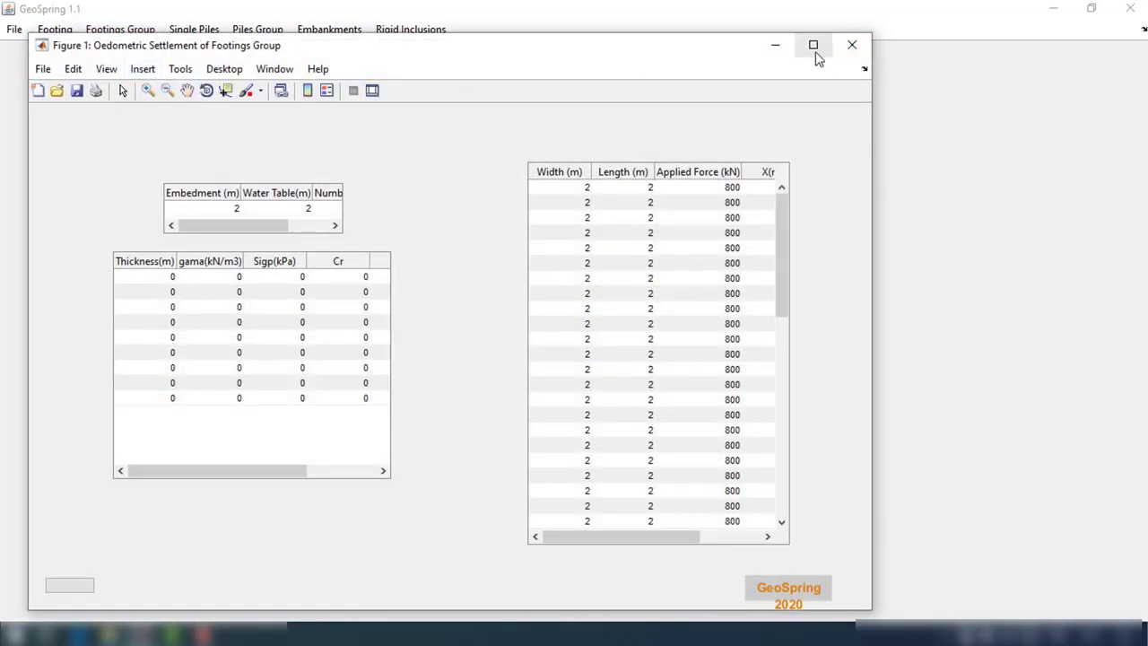
{"action": "left_click", "coordinate": [815, 50]}
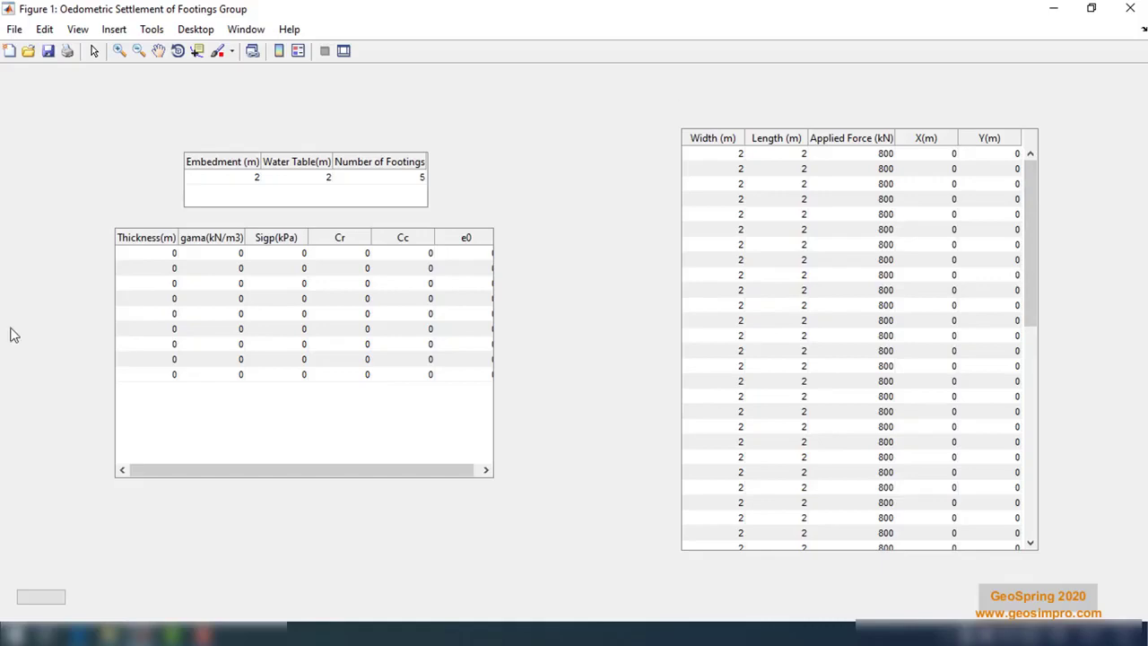
Step: Set the thickness of the first and second soil layers to 5 m each
{"action": "double_click", "coordinate": [173, 253]}
{"action": "type", "text": "5"}
{"action": "key", "text": "Return"}
{"action": "type", "text": "5"}
{"action": "key", "text": "Return"}
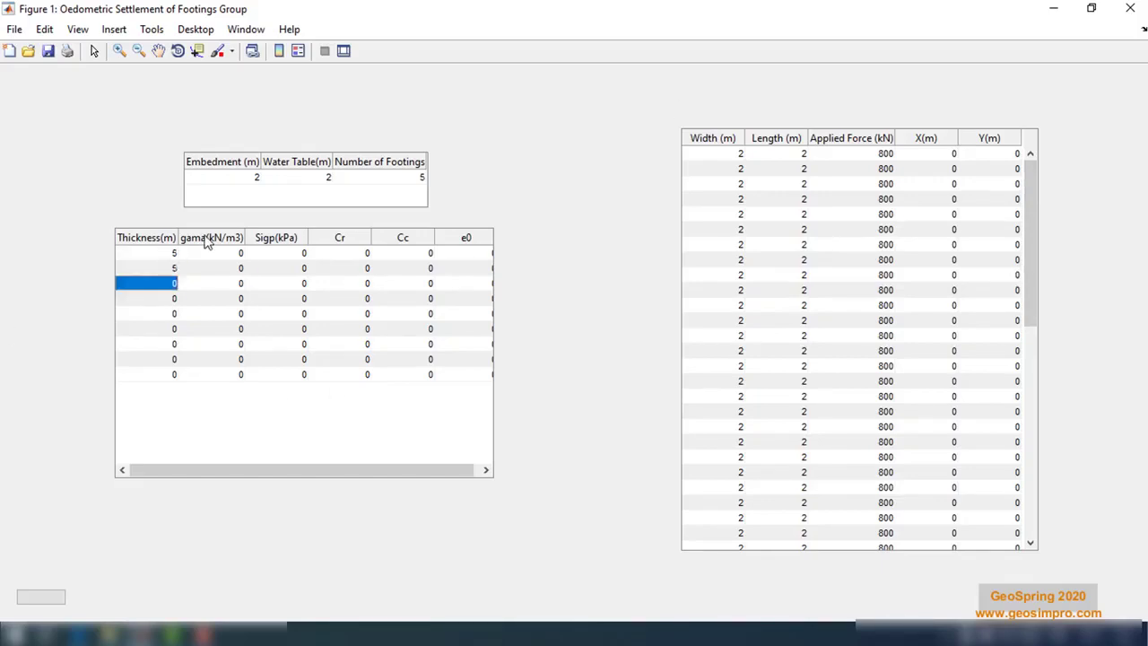
Step: Set the unit weight (gama) to 18 kN/m3 for the first layer and 20 kN/m3 for the second
{"action": "double_click", "coordinate": [240, 253]}
{"action": "type", "text": "18"}
{"action": "key", "text": "Return"}
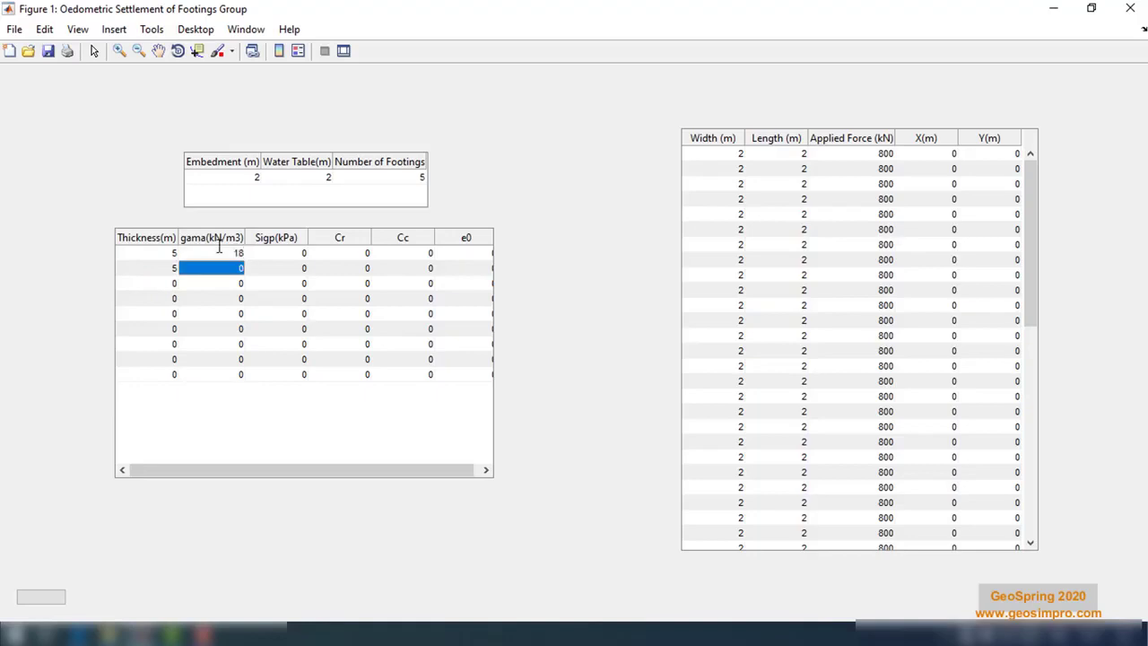
{"action": "type", "text": "20"}
{"action": "key", "text": "Return"}
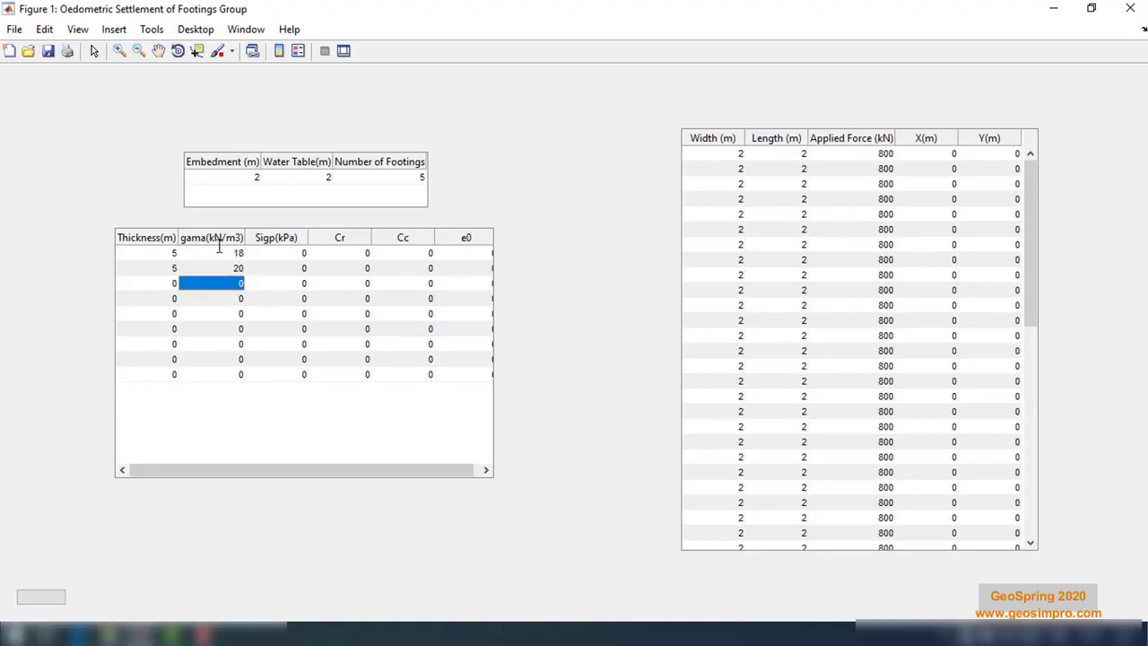
Step: Set Sigp to 100 kPa for the first layer and 200 kPa for the second
{"action": "double_click", "coordinate": [303, 254]}
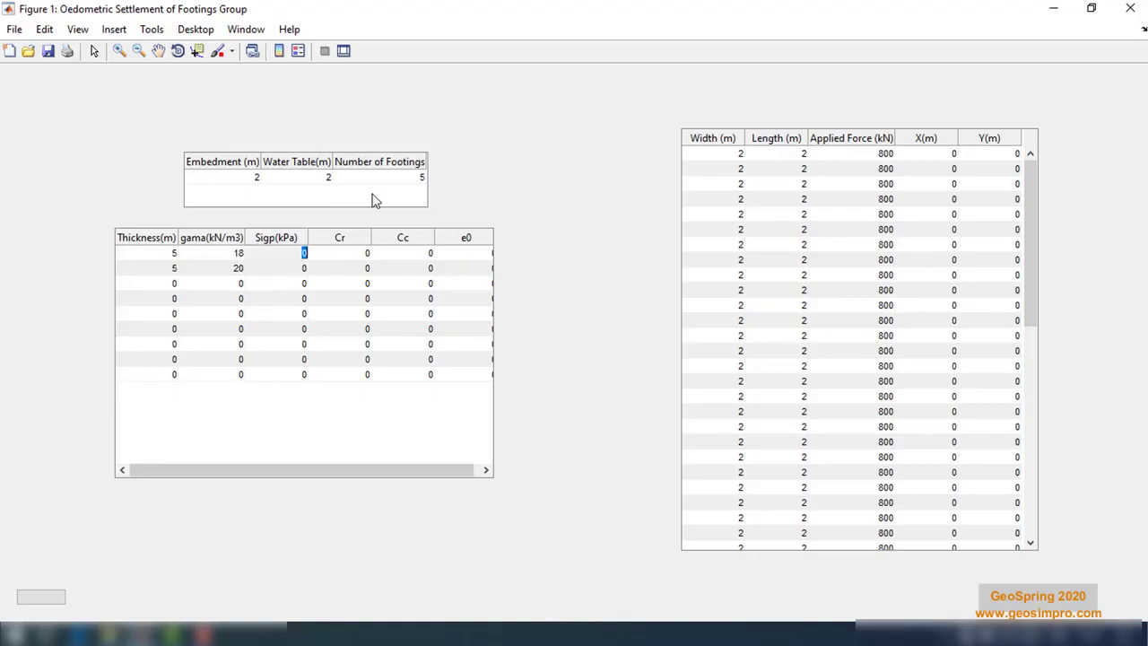
{"action": "key", "text": "Return"}
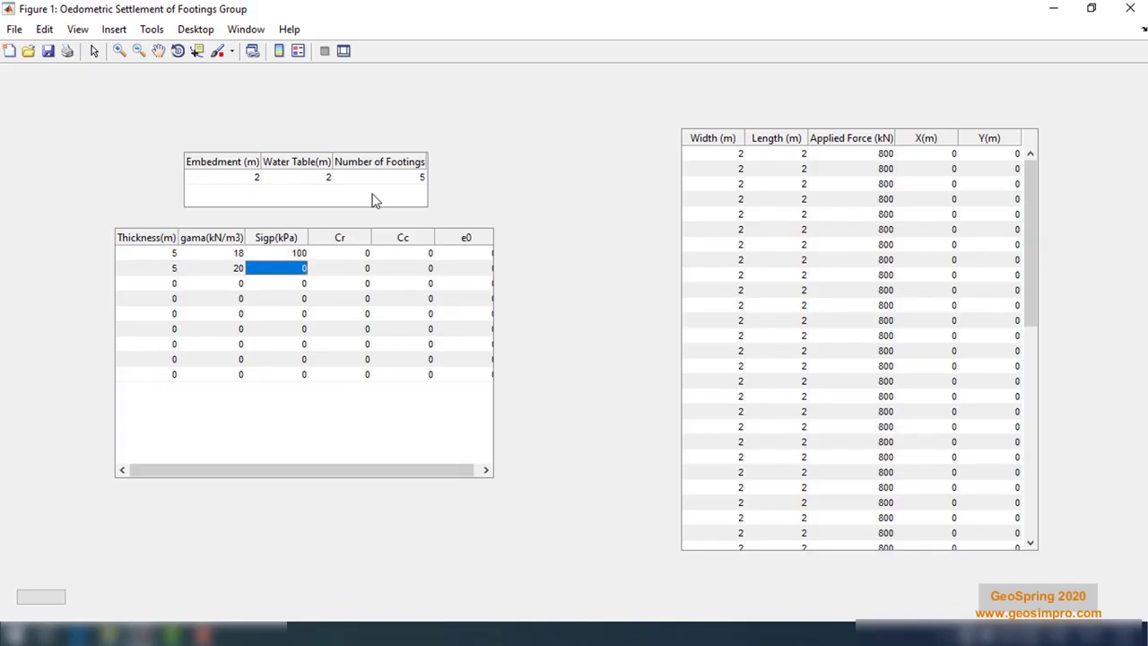
{"action": "type", "text": "200"}
{"action": "key", "text": "Return"}
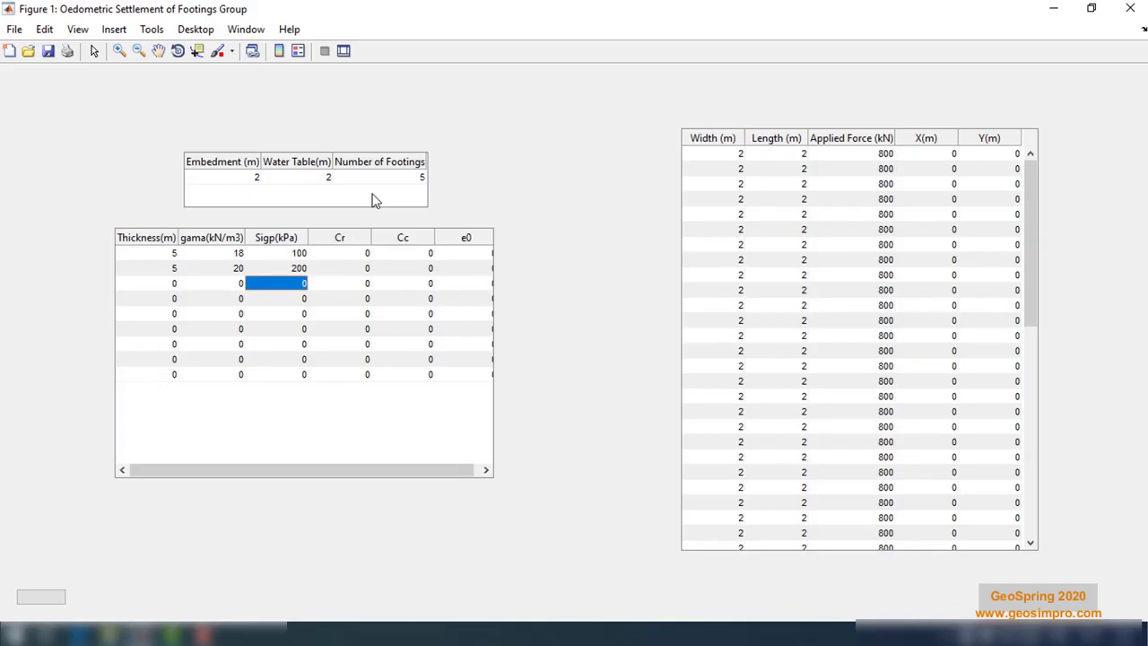
Step: Set the Cr index to 0.01 for the first layer and 0.02 for the second
{"action": "double_click", "coordinate": [367, 252]}
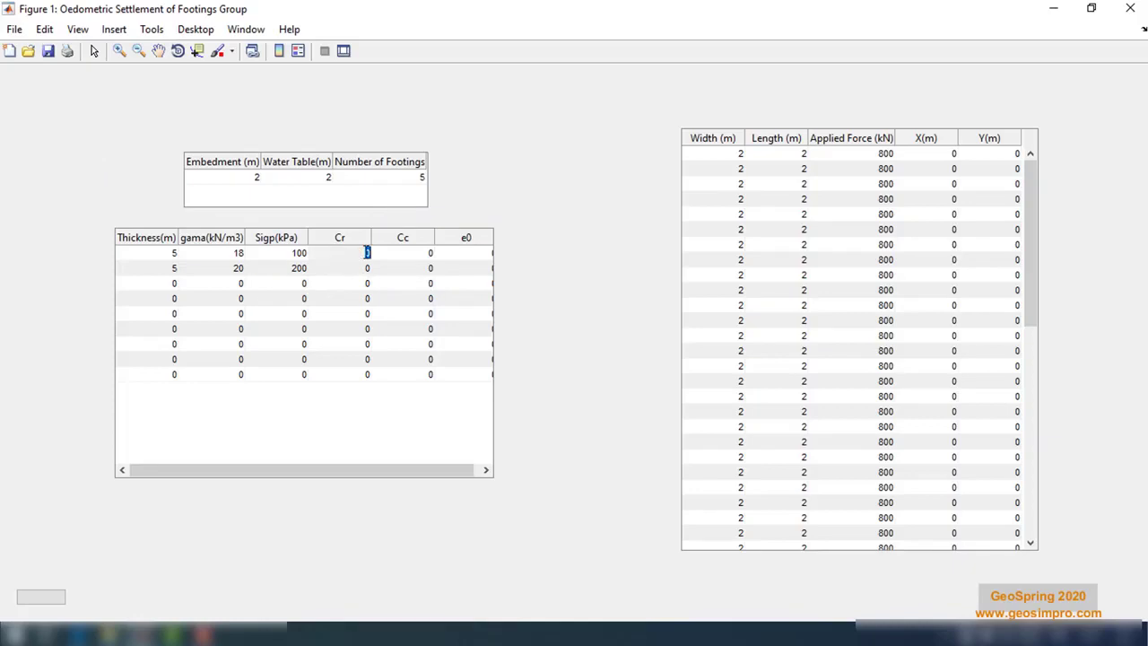
{"action": "type", "text": ".01"}
{"action": "key", "text": "Return"}
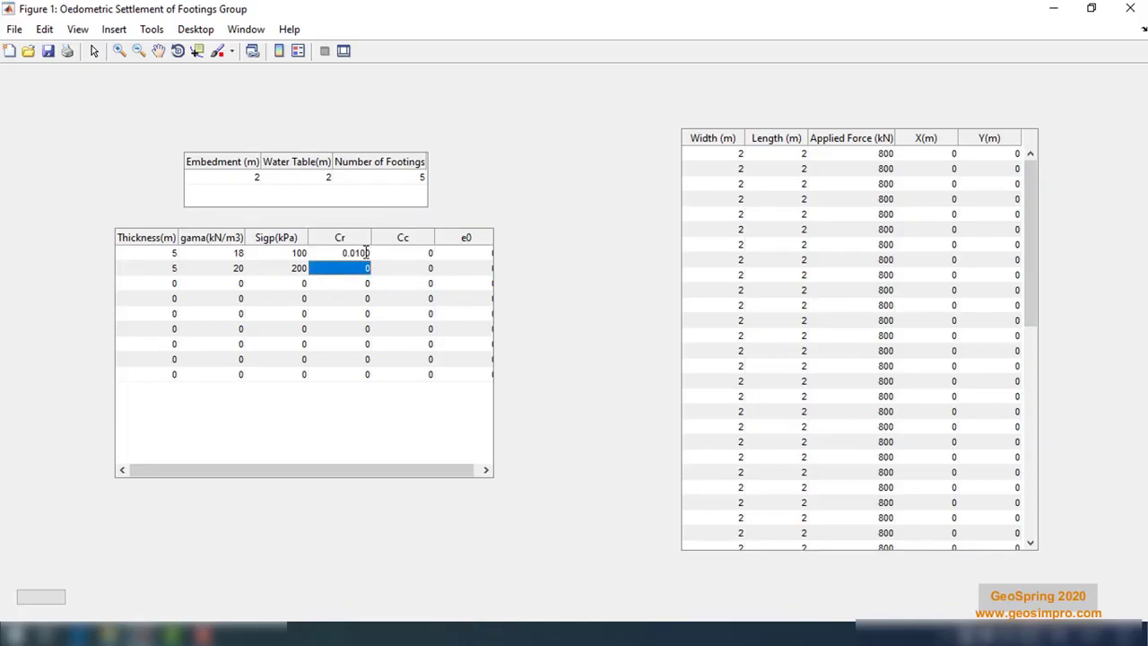
{"action": "key", "text": "BackSpace"}
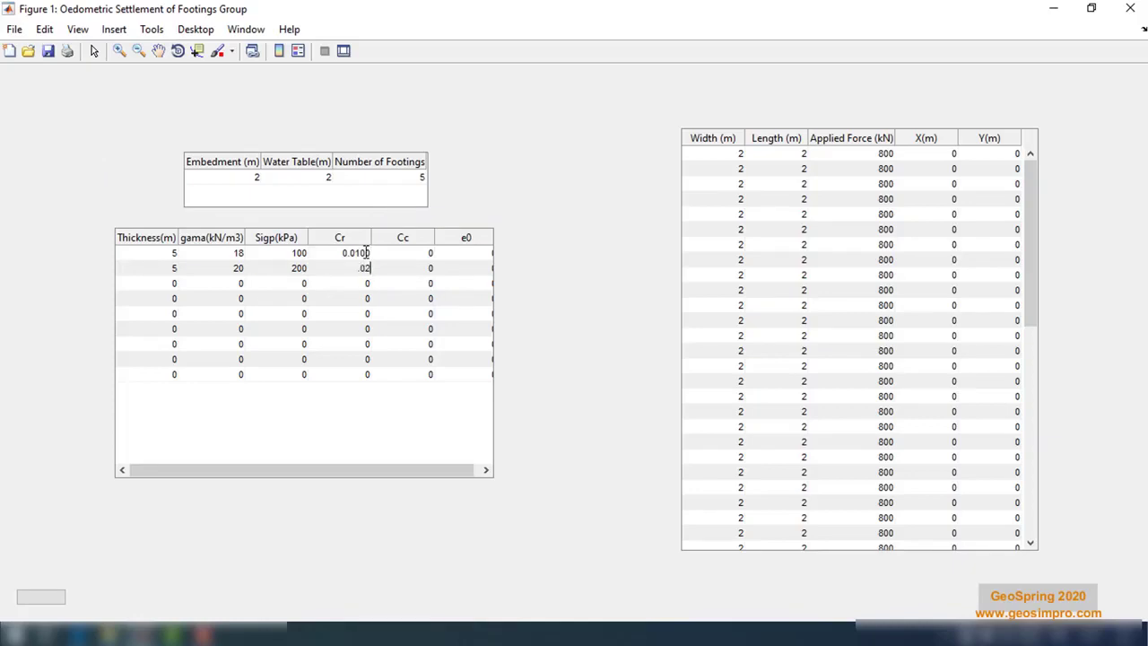
{"action": "key", "text": "Return"}
Step: Set the Cc index to 0.2 for both the first and second soil layers
{"action": "double_click", "coordinate": [429, 253]}
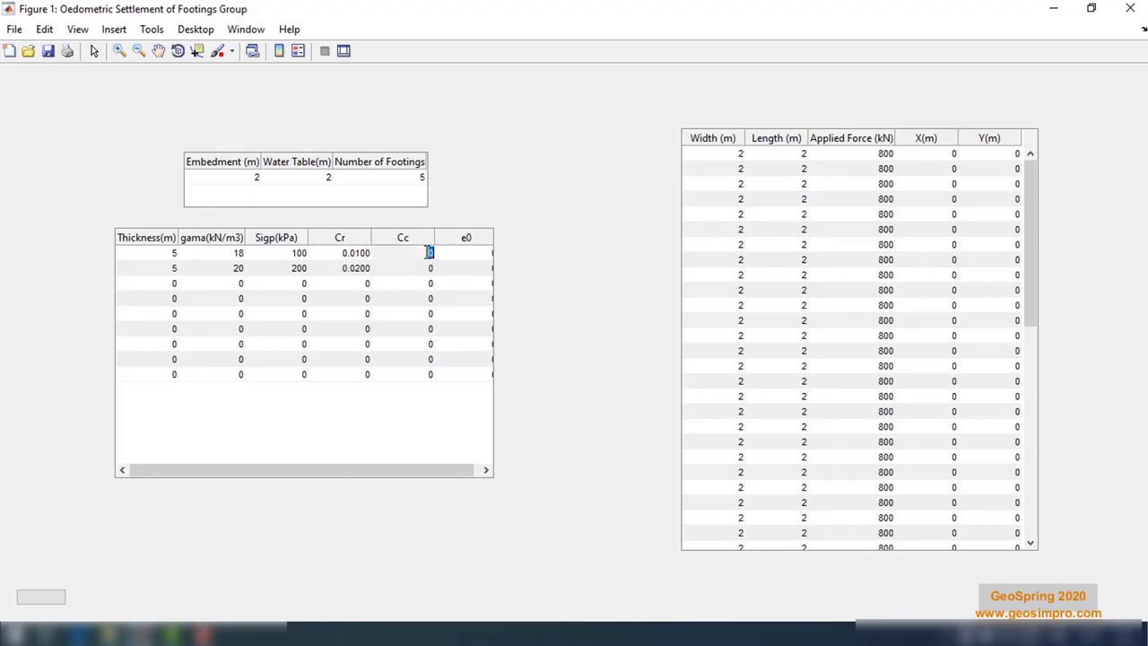
{"action": "type", "text": ".2"}
{"action": "key", "text": "Return"}
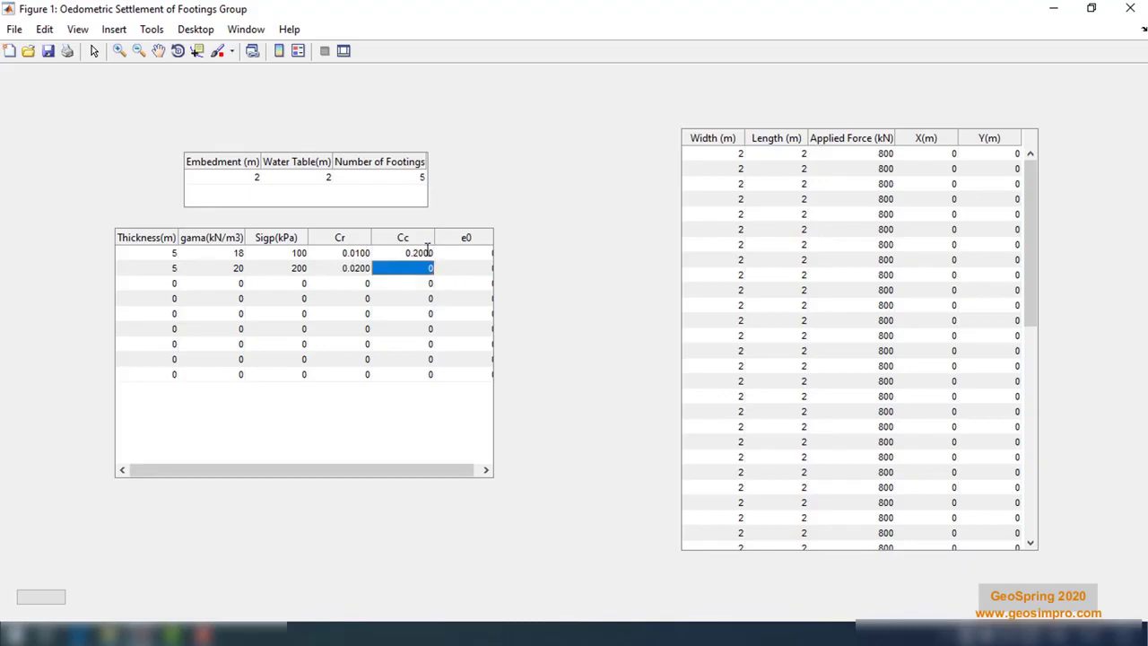
{"action": "key", "text": "BackSpace"}
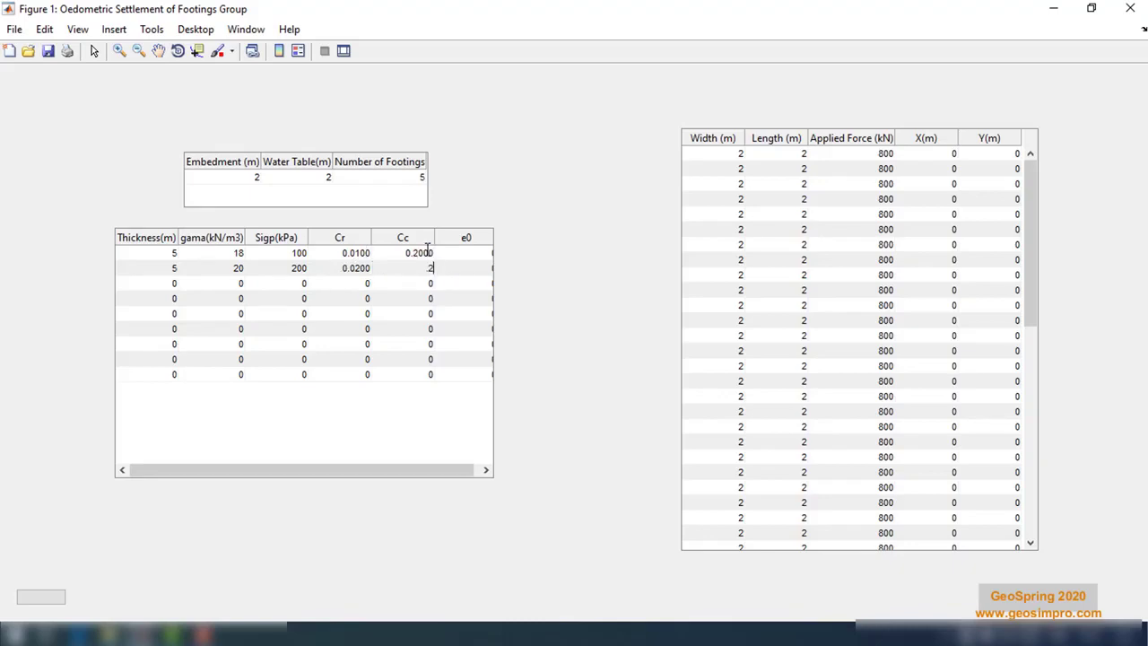
{"action": "type", "text": ".2"}
{"action": "key", "text": "Return"}
Step: Set the initial void ratio e0 to 1 for the first layer and 1.2 for the second
{"action": "left_click_drag", "start_coordinate": [447, 470], "coordinate": [454, 476]}
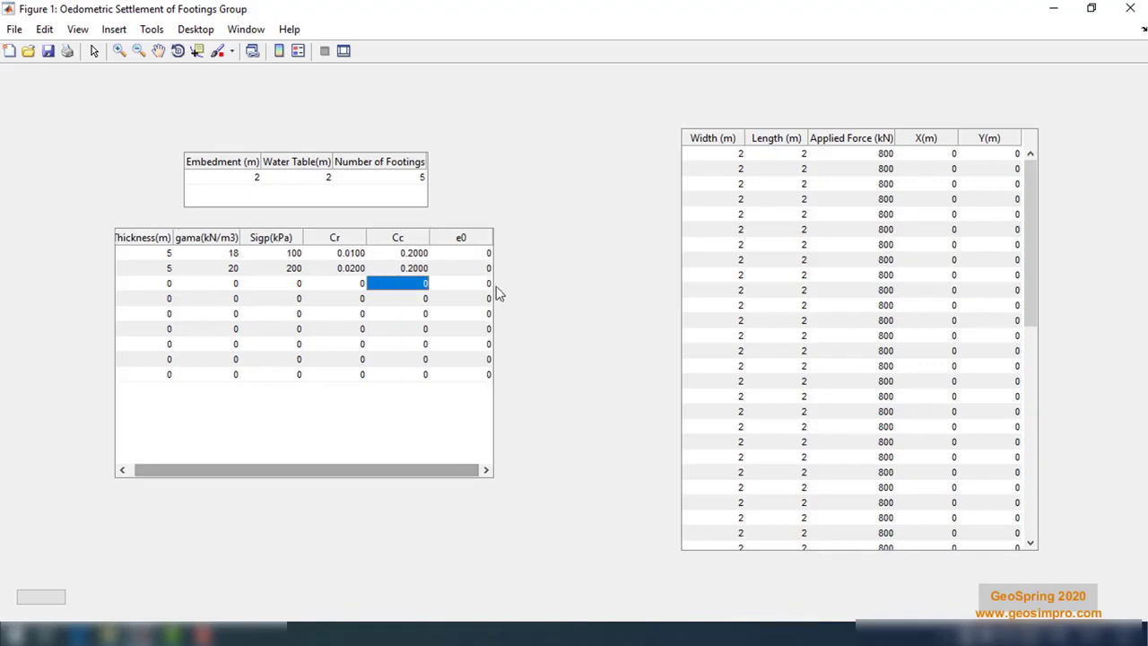
{"action": "left_click", "coordinate": [489, 255]}
{"action": "type", "text": "1"}
{"action": "key", "text": "Return"}
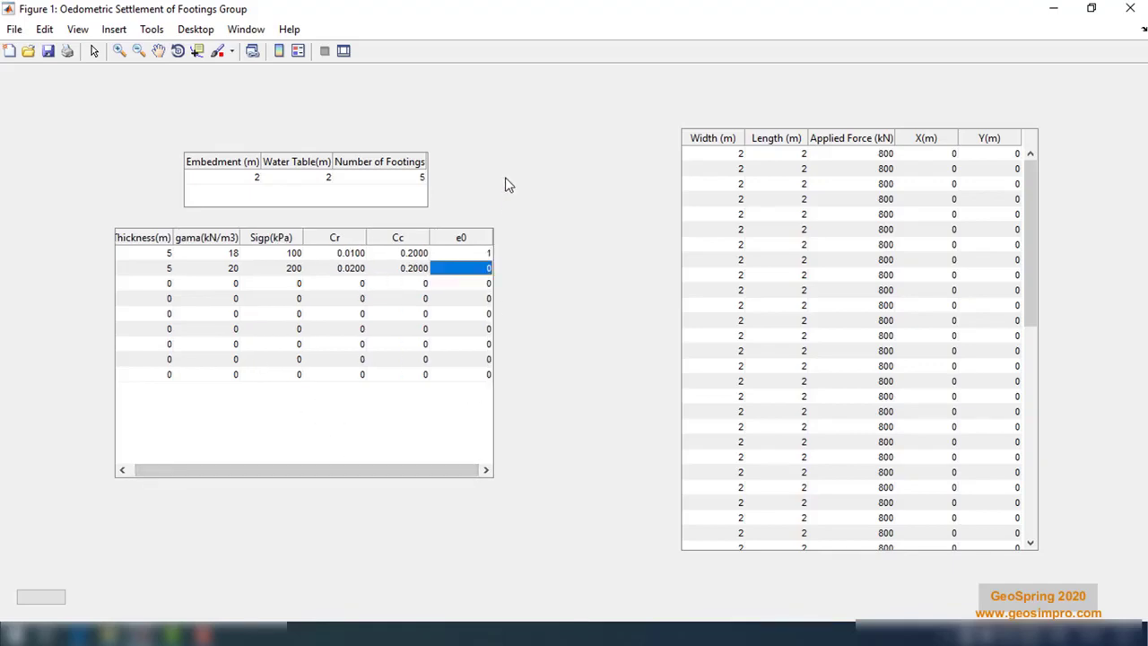
{"action": "type", "text": "1"}
{"action": "key", "text": "Return"}
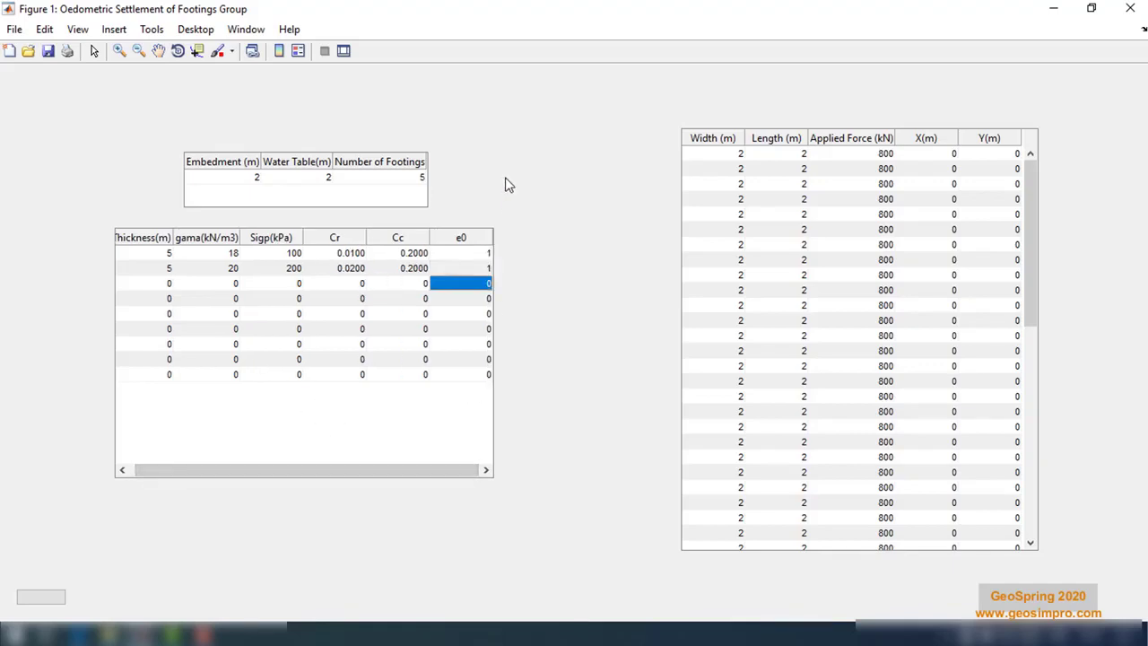
{"action": "double_click", "coordinate": [486, 269]}
{"action": "type", "text": "1.2"}
{"action": "key", "text": "Return"}
Step: Set the number of footings in the group to 4
{"action": "double_click", "coordinate": [419, 178]}
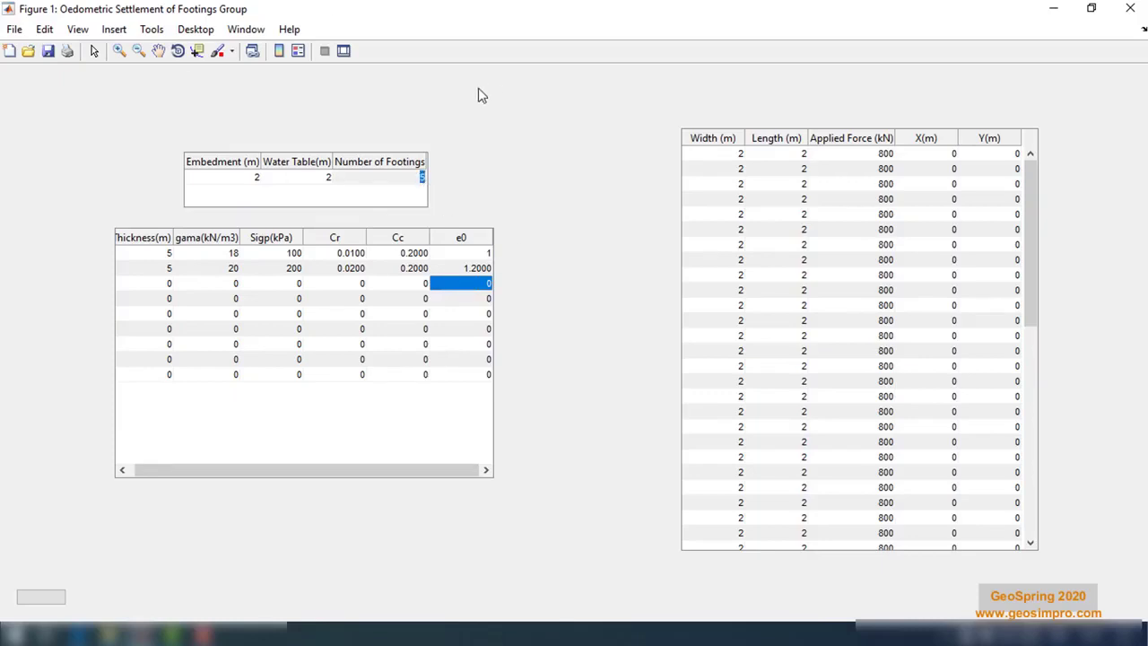
{"action": "type", "text": "4"}
{"action": "key", "text": "Return"}
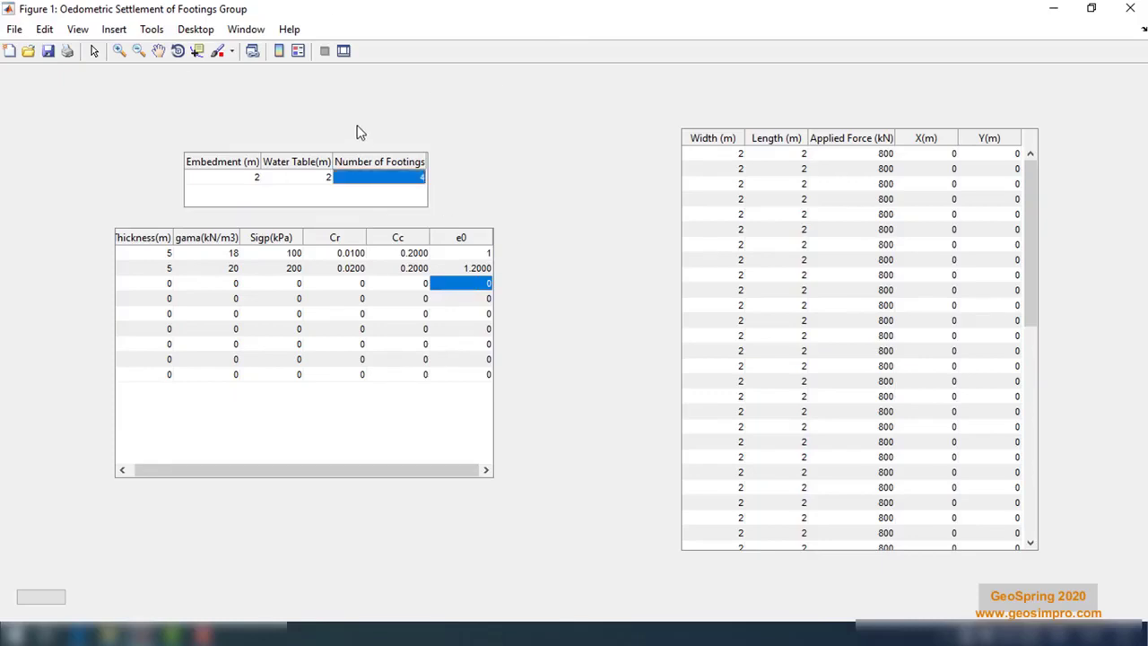
Step: Set the Y coordinate of the second footing to 2 m and the X coordinate of the third and fourth footings to 2 m
{"action": "double_click", "coordinate": [1015, 168]}
{"action": "key", "text": "Return"}
{"action": "key", "text": "Left"}
{"action": "type", "text": "2"}
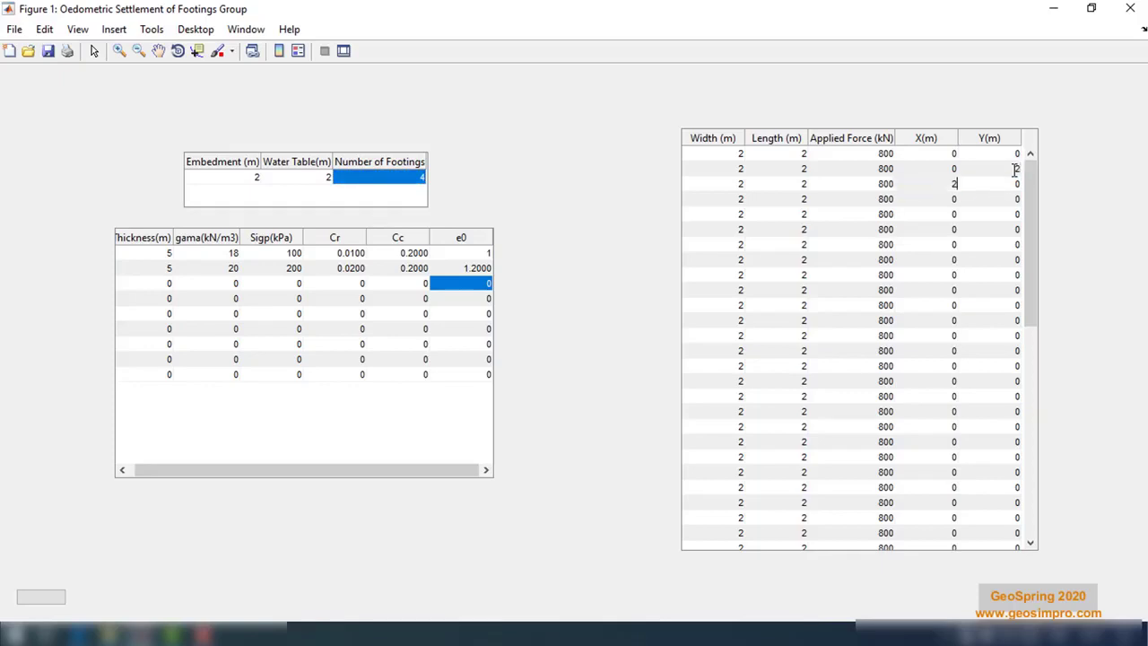
{"action": "key", "text": "Return"}
{"action": "type", "text": "2"}
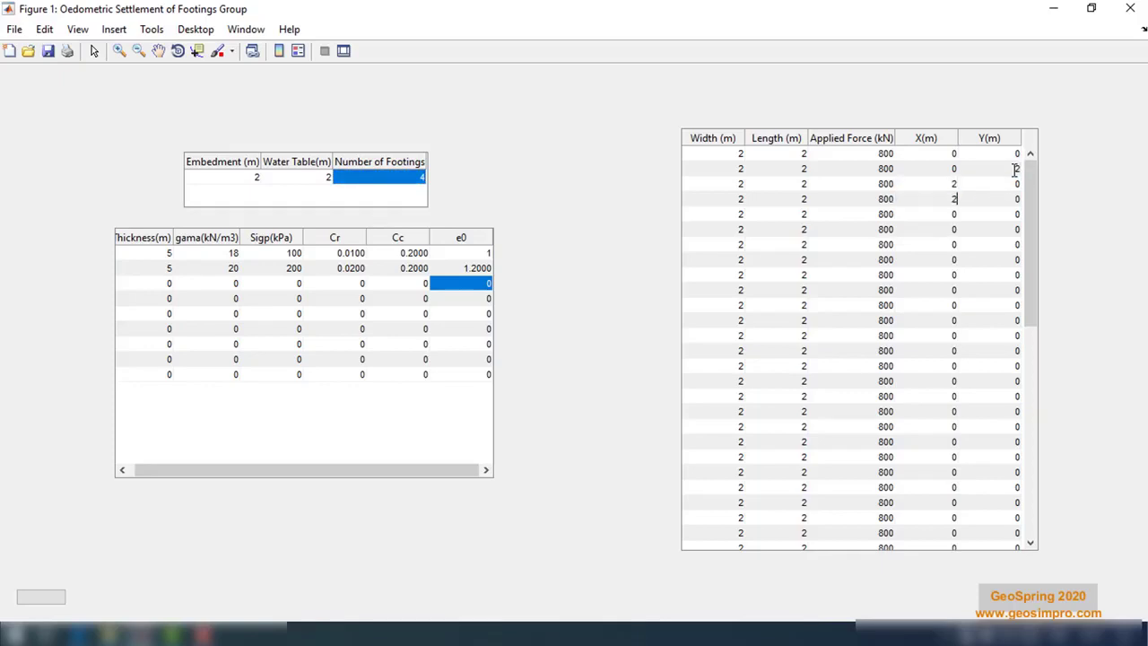
{"action": "key", "text": "Return"}
Step: Set the Y coordinate of the fourth footing to 2 m
{"action": "key", "text": "Right"}
{"action": "key", "text": "Return"}
{"action": "key", "text": "Up"}
{"action": "key", "text": "Up"}
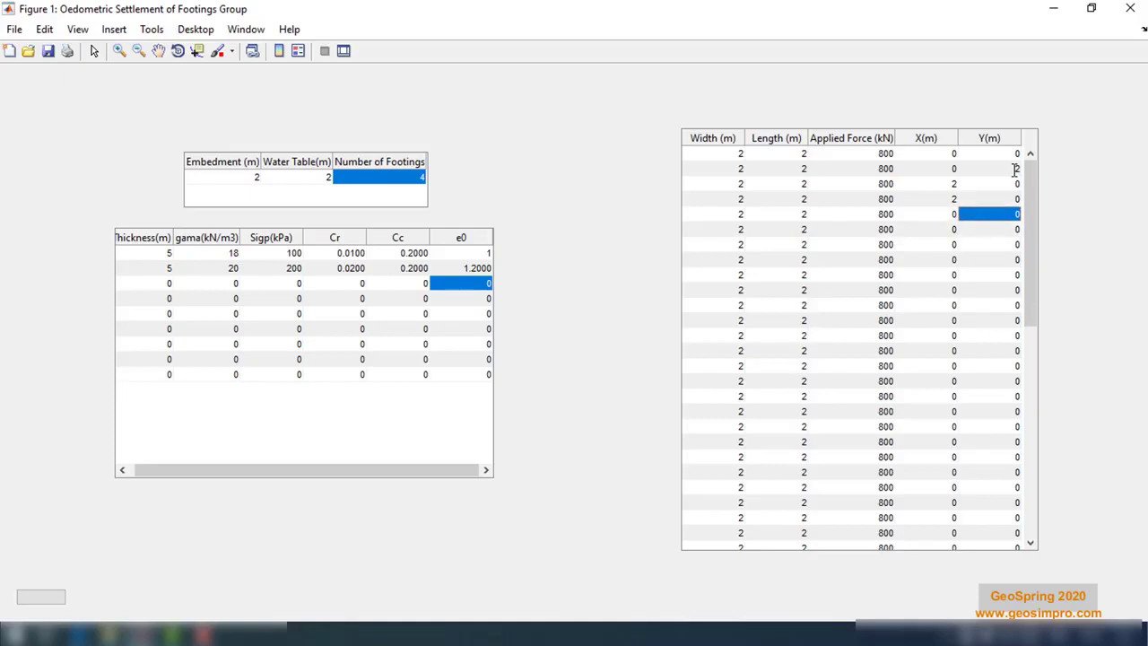
{"action": "type", "text": "2"}
{"action": "key", "text": "Return"}
Step: Set the width and length of the second footing to 3 m each
{"action": "double_click", "coordinate": [731, 172]}
{"action": "type", "text": "3"}
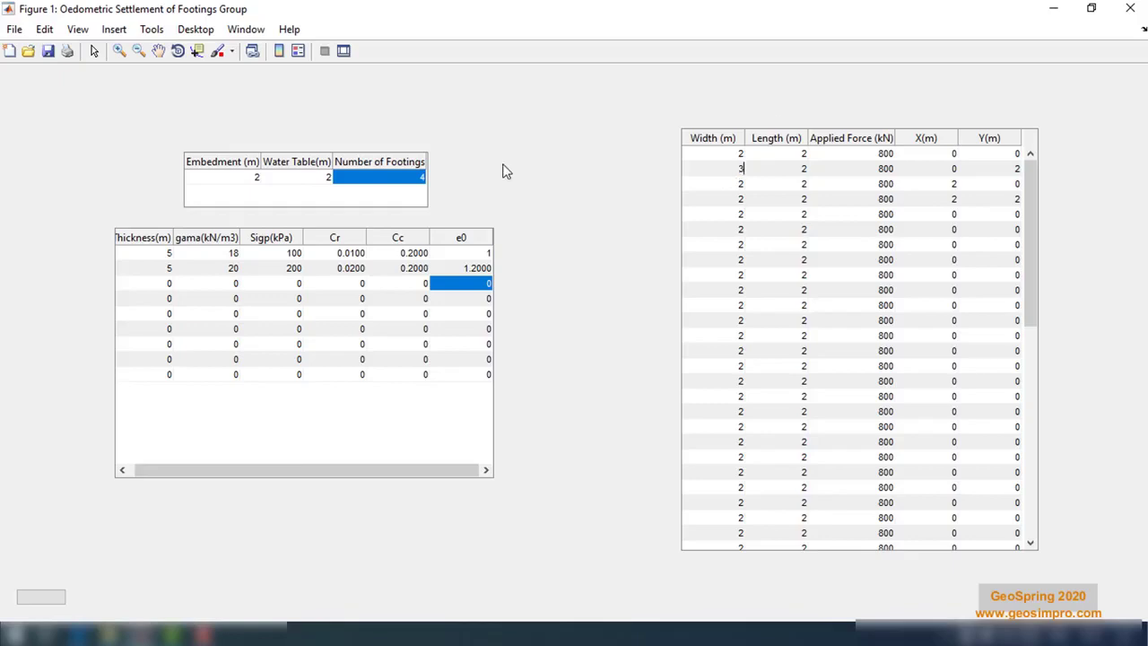
{"action": "double_click", "coordinate": [804, 169]}
{"action": "key", "text": "Return"}
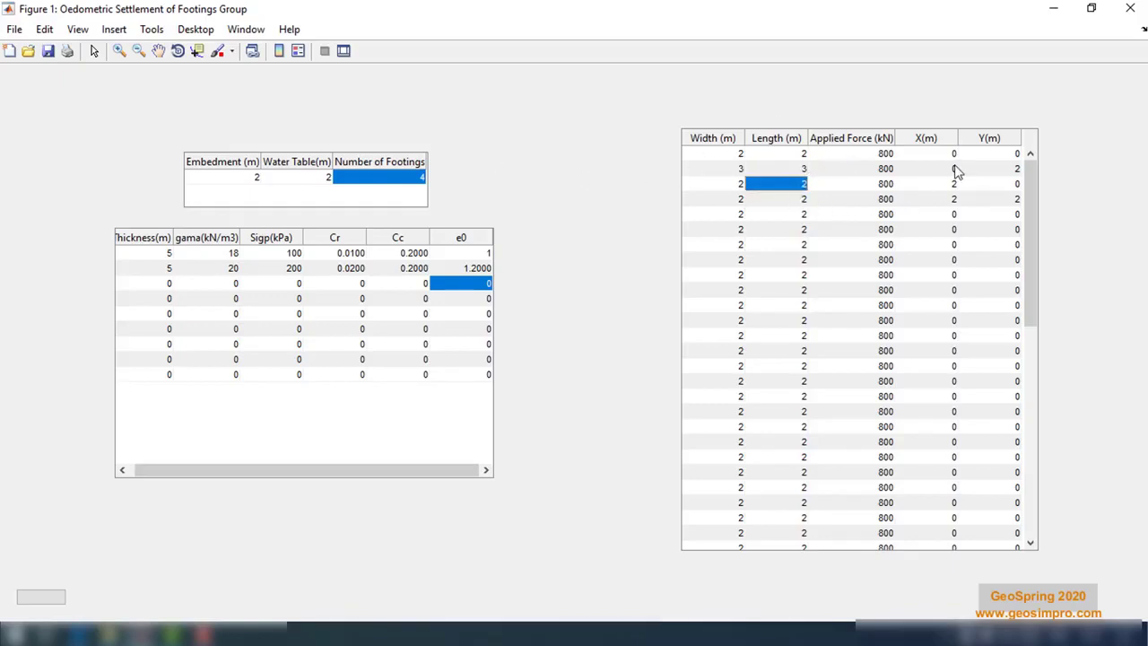
Step: Set the applied force to 1250 kN on the second footing and 1300 kN on the fourth
{"action": "double_click", "coordinate": [885, 169]}
{"action": "type", "text": "1"}
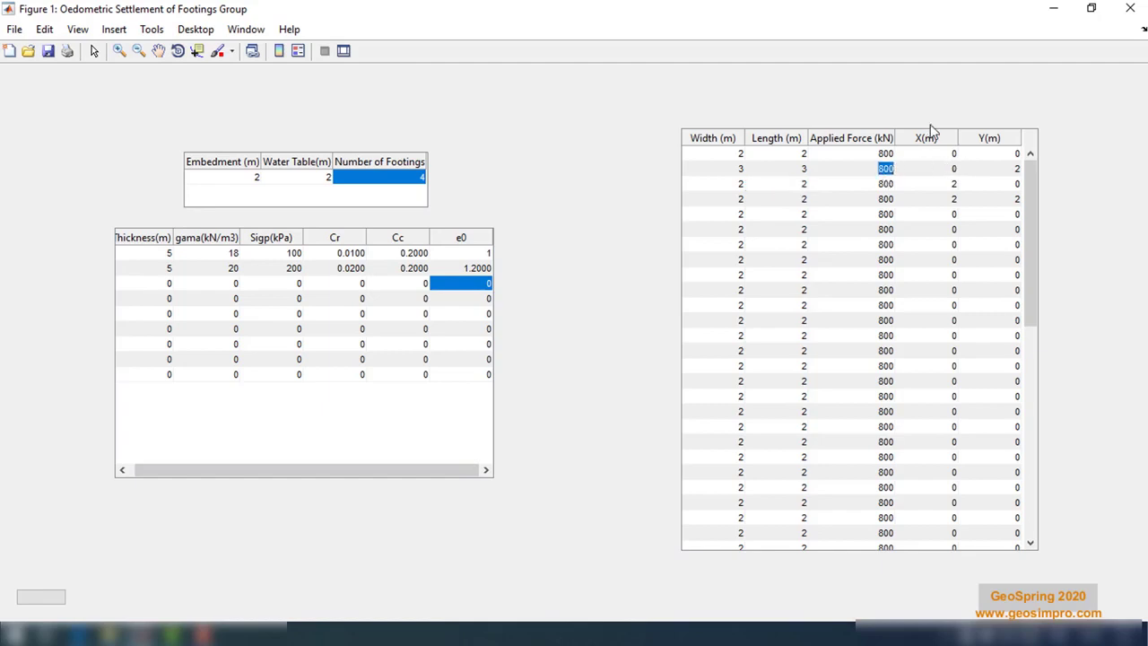
{"action": "type", "text": "250"}
{"action": "key", "text": "Return"}
{"action": "key", "text": "Return"}
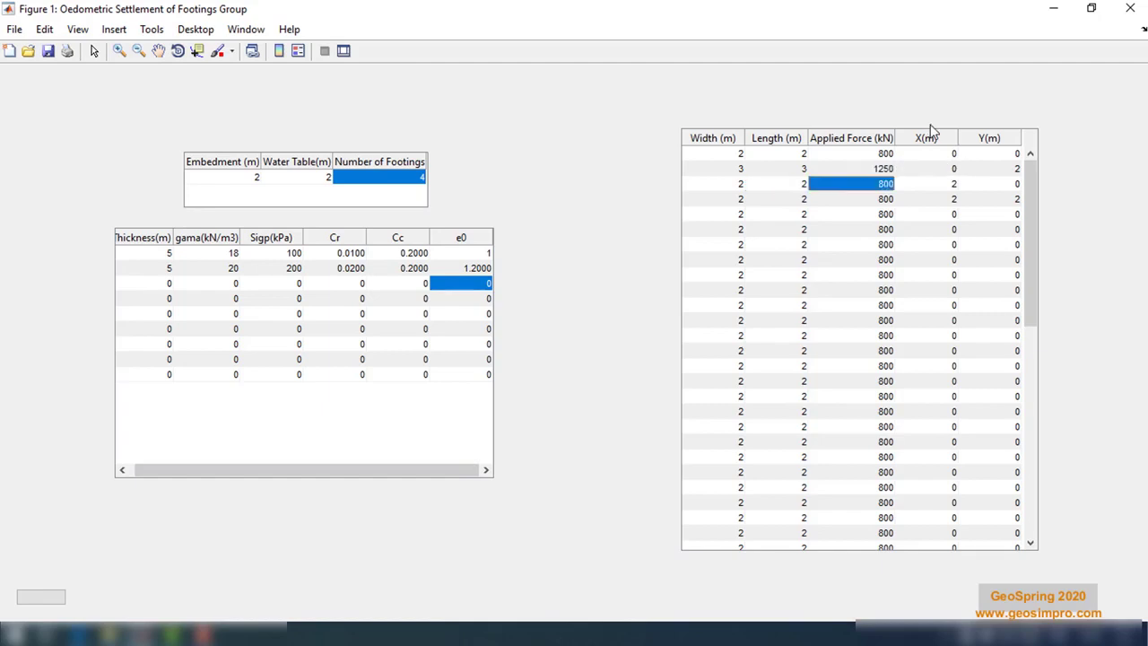
{"action": "type", "text": "1300"}
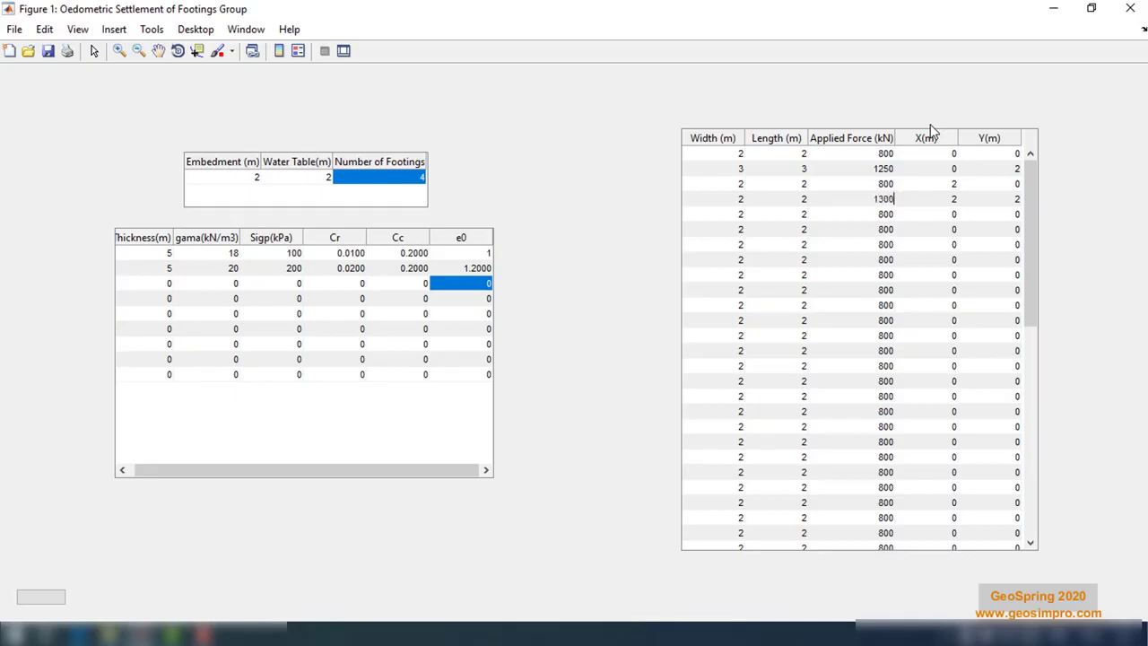
{"action": "key", "text": "Return"}
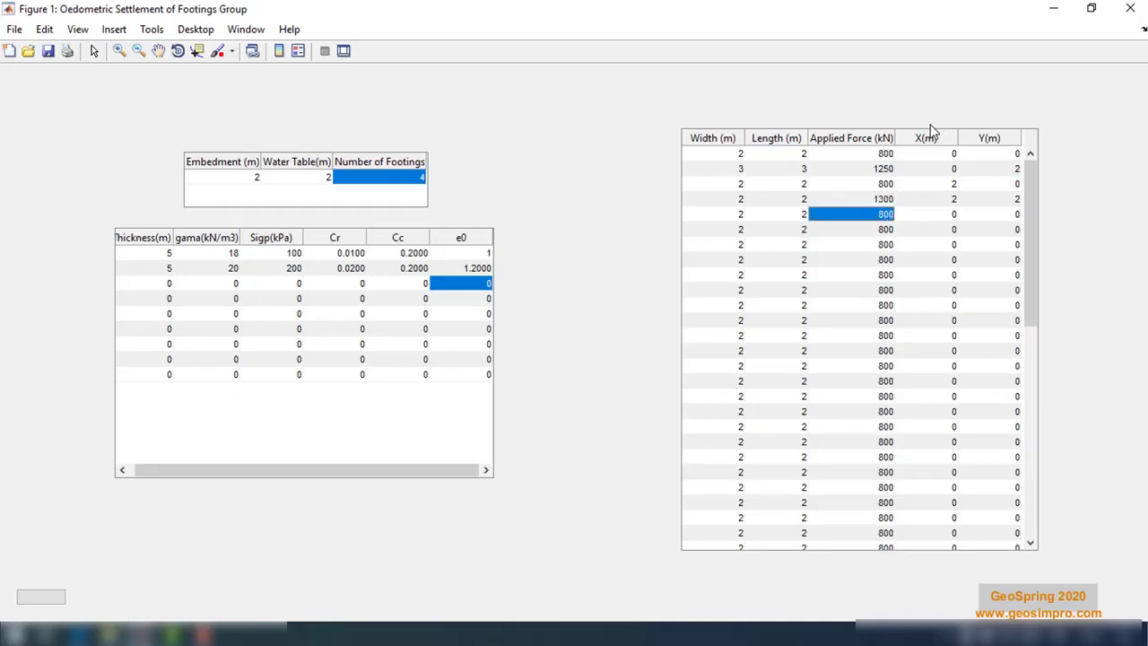
Step: Run the oedometric settlement calculation for the footings group
{"action": "left_click_drag", "start_coordinate": [271, 467], "coordinate": [233, 484]}
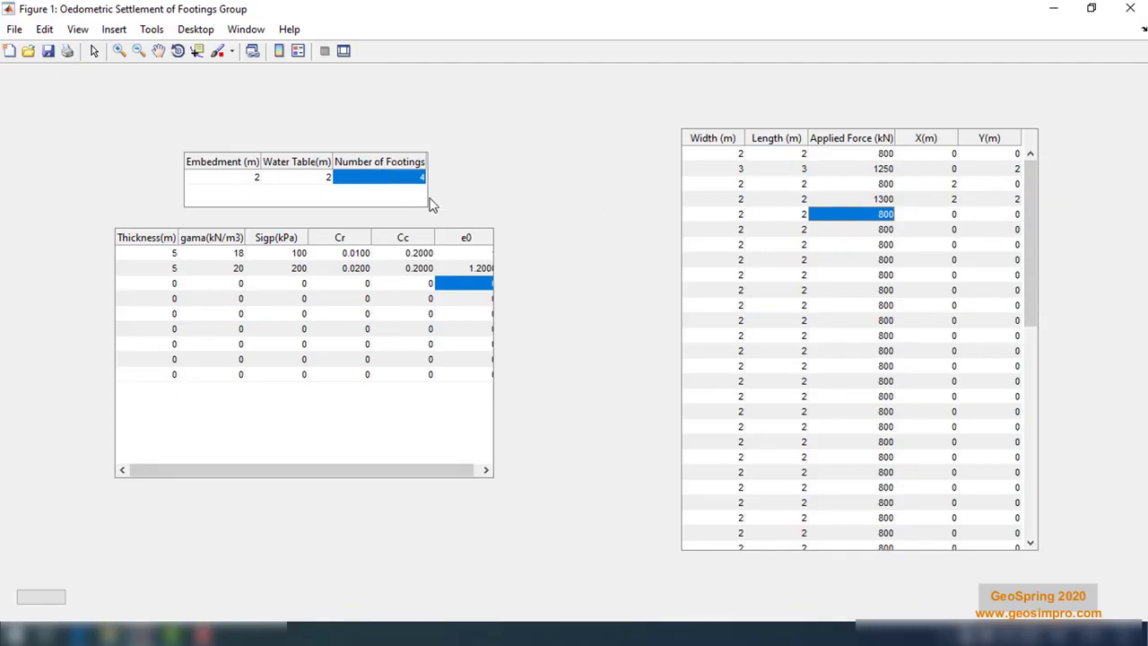
{"action": "left_click", "coordinate": [48, 604]}
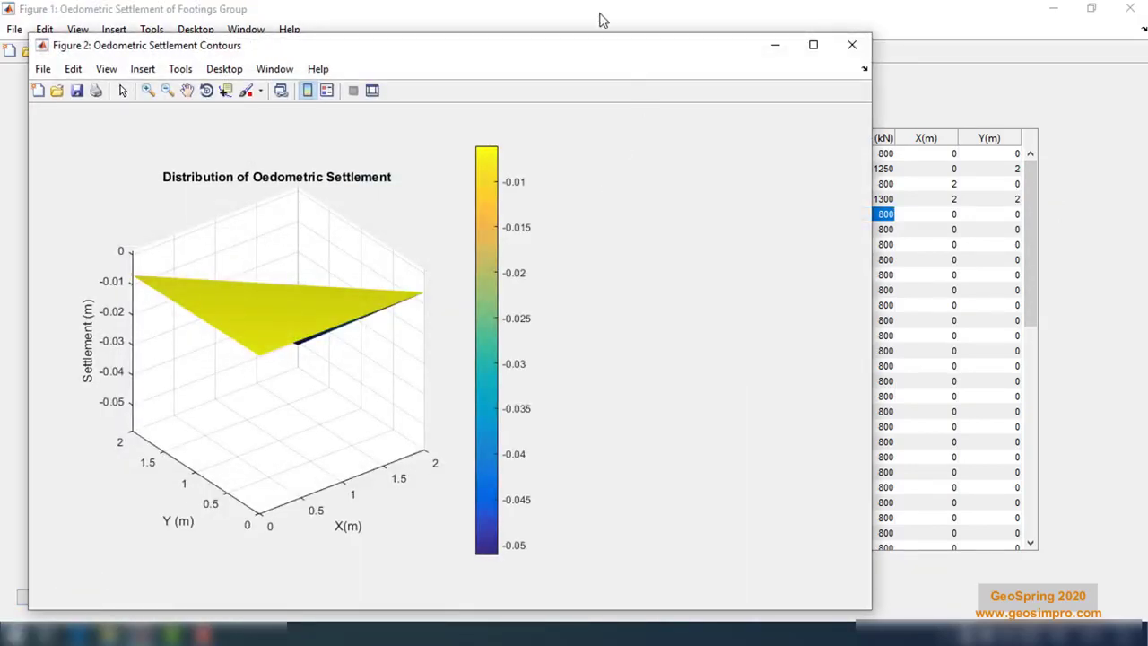
Step: Rotate the 3D oedometric settlement plot to a plan view to examine the distribution, and close the figure
{"action": "left_click", "coordinate": [206, 90]}
{"action": "left_click_drag", "start_coordinate": [267, 299], "coordinate": [374, 508]}
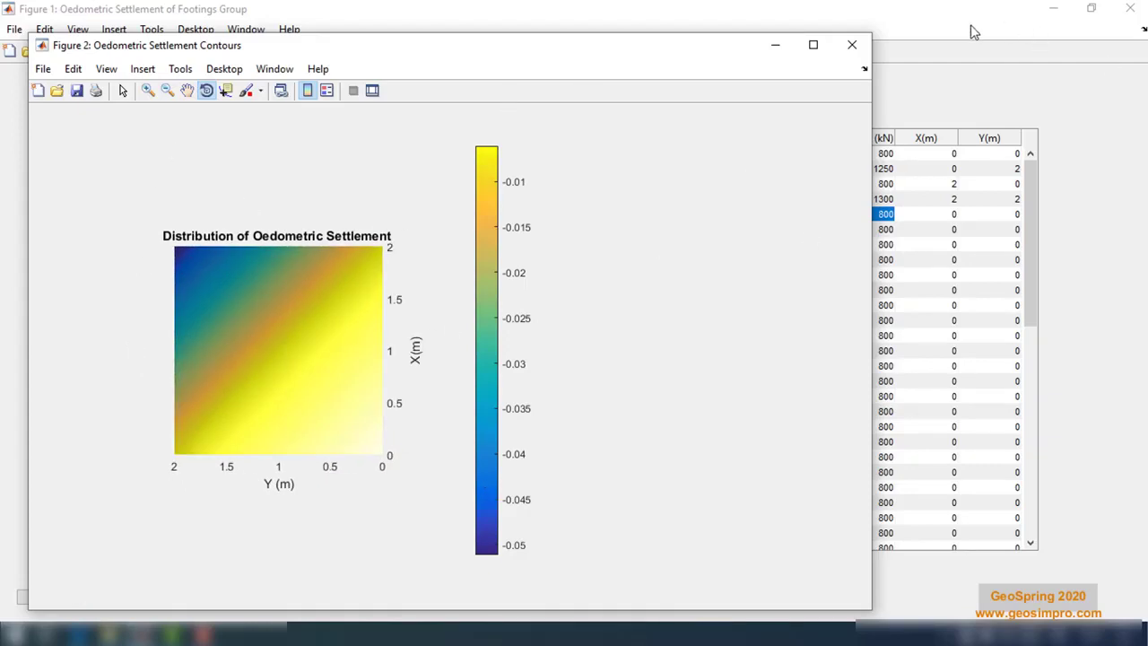
{"action": "left_click", "coordinate": [853, 48]}
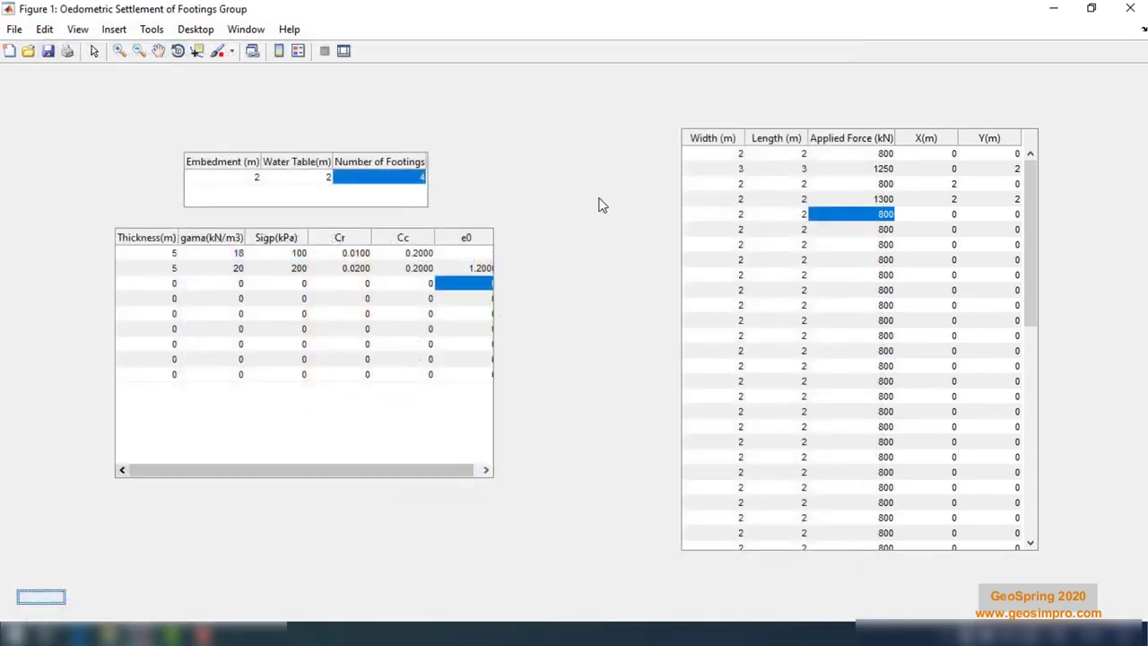